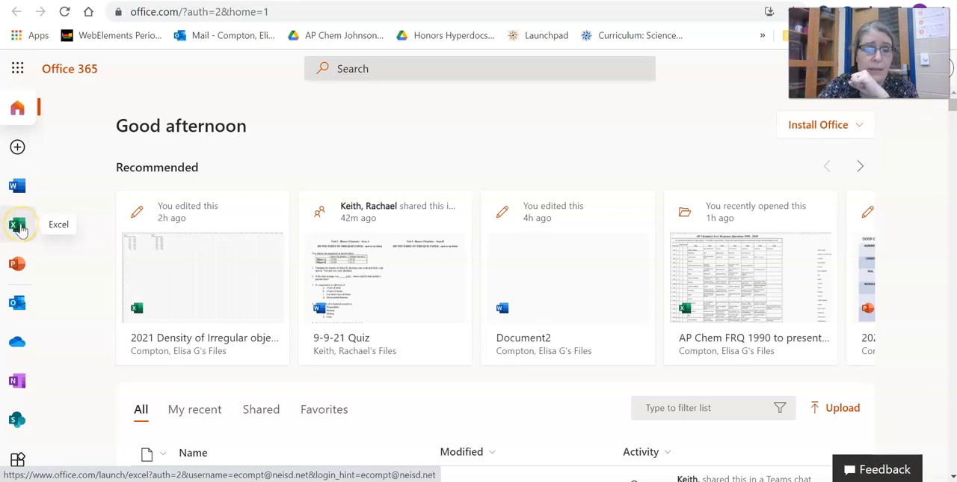
# - Create a new blank Excel workbook and enter the title "pine" in cell A1
pyautogui.click(21, 229)
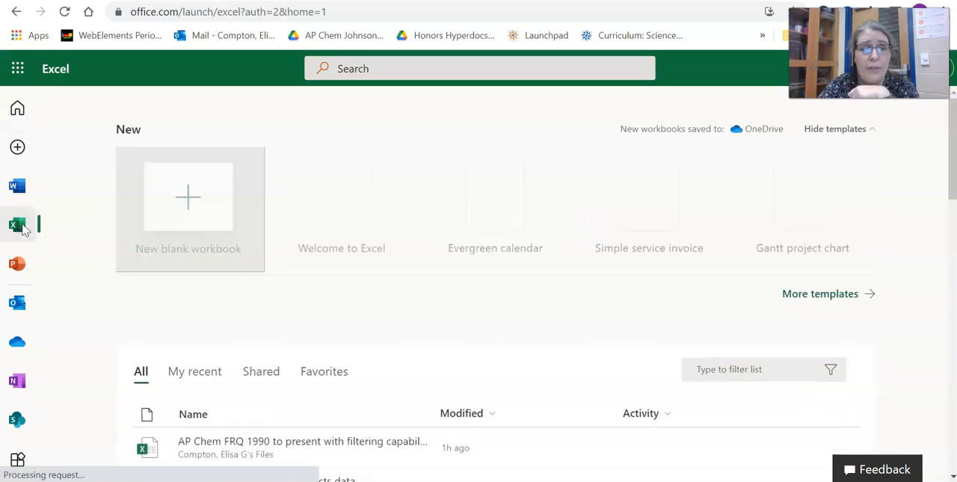
pyautogui.click(188, 208)
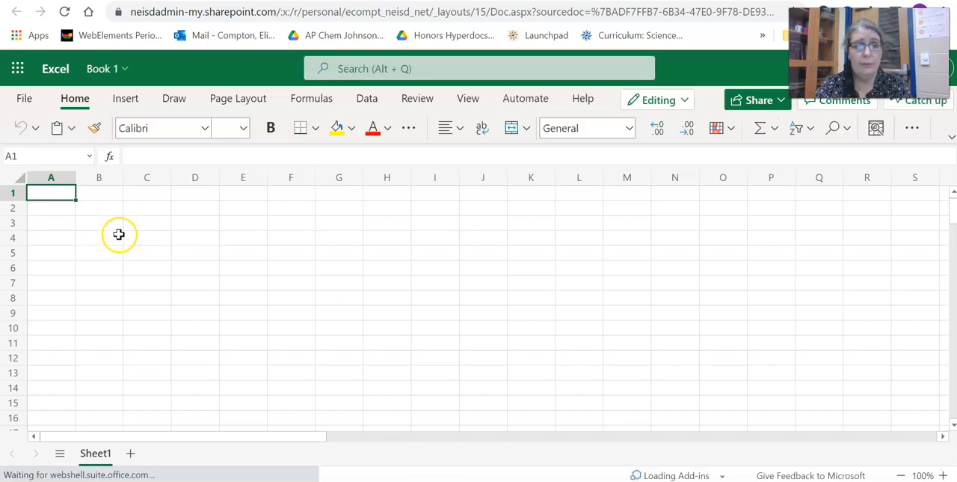
pyautogui.write('pi')
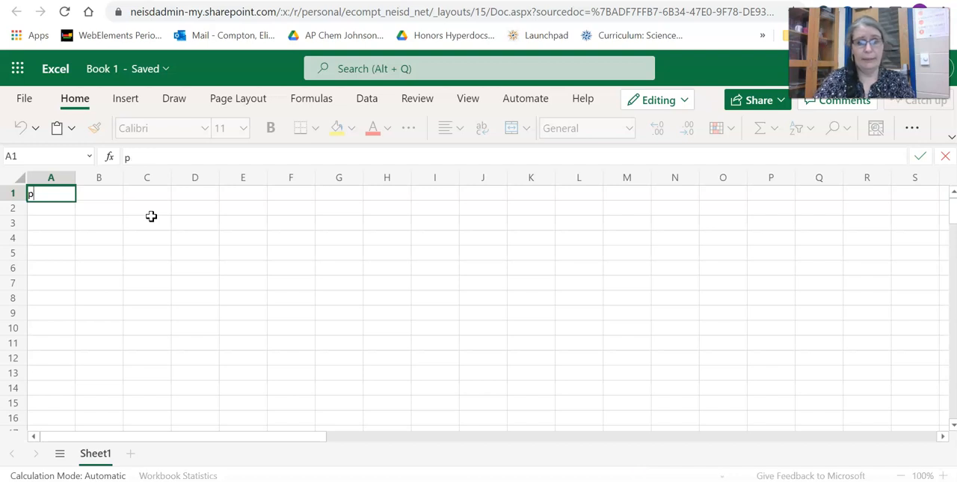
pyautogui.click(95, 193)
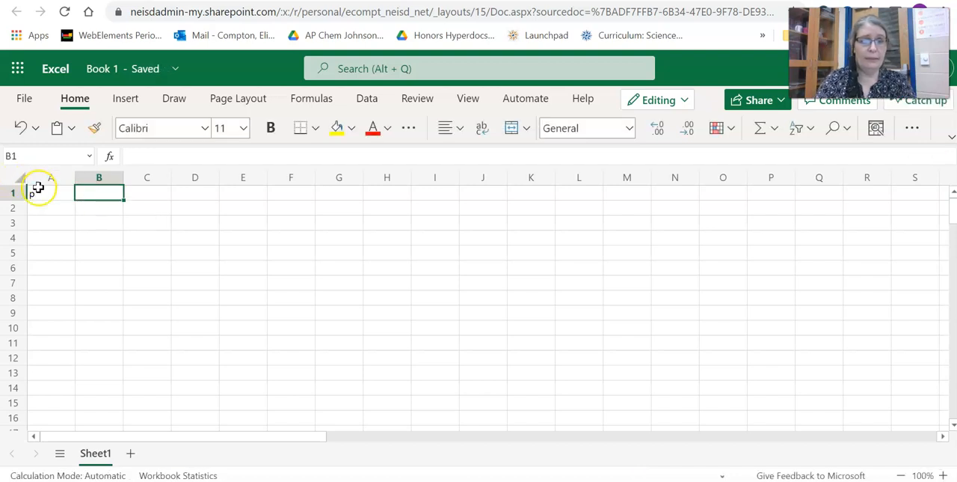
pyautogui.click(39, 190)
pyautogui.click(149, 157)
pyautogui.write('ine')
pyautogui.click(133, 149)
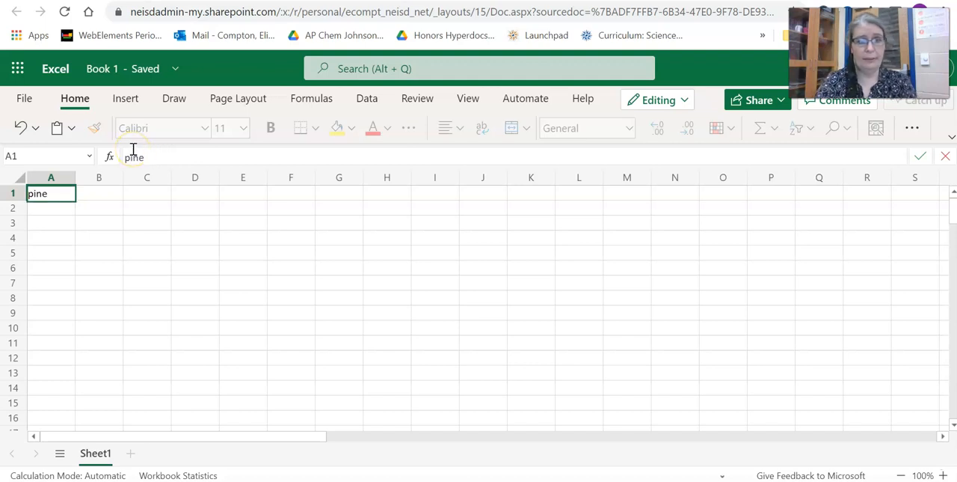
# - Enter the column headers "table" in cell A2 and "volume (mL)" in cell B2
pyautogui.click(51, 205)
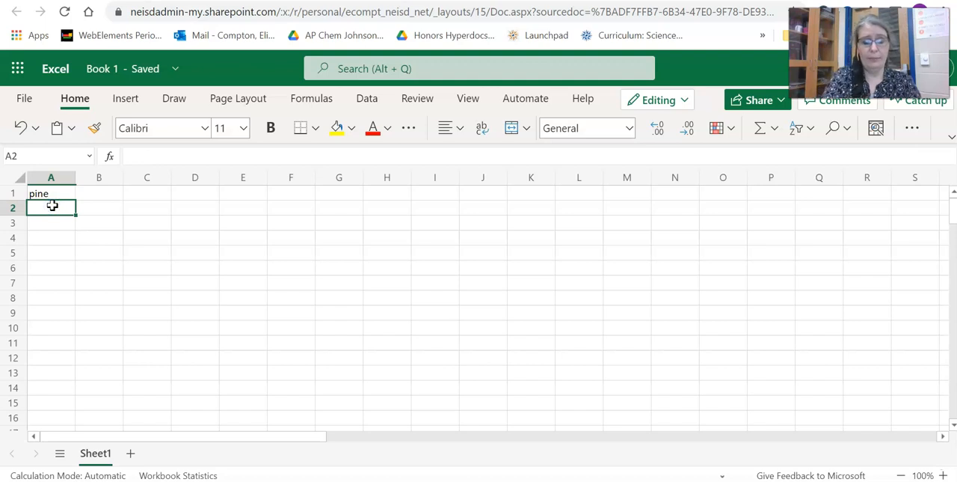
pyautogui.write('table')
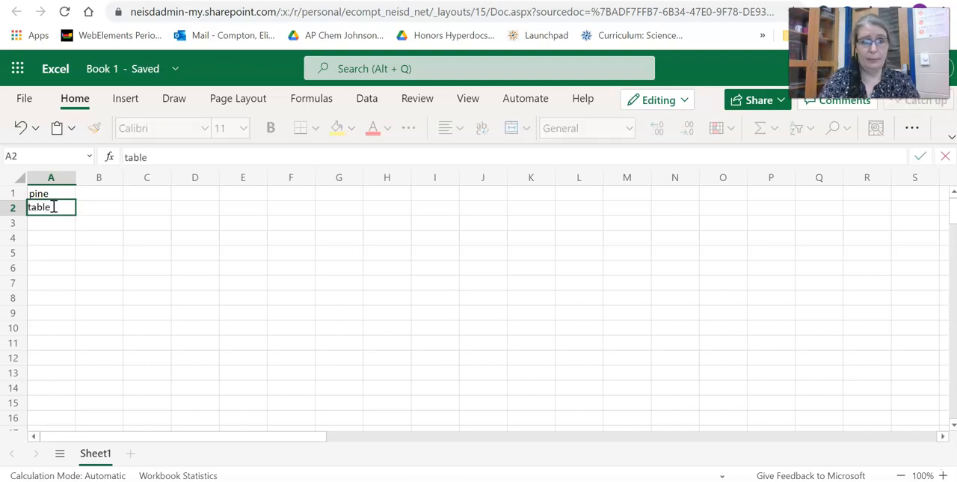
pyautogui.press('Tab')
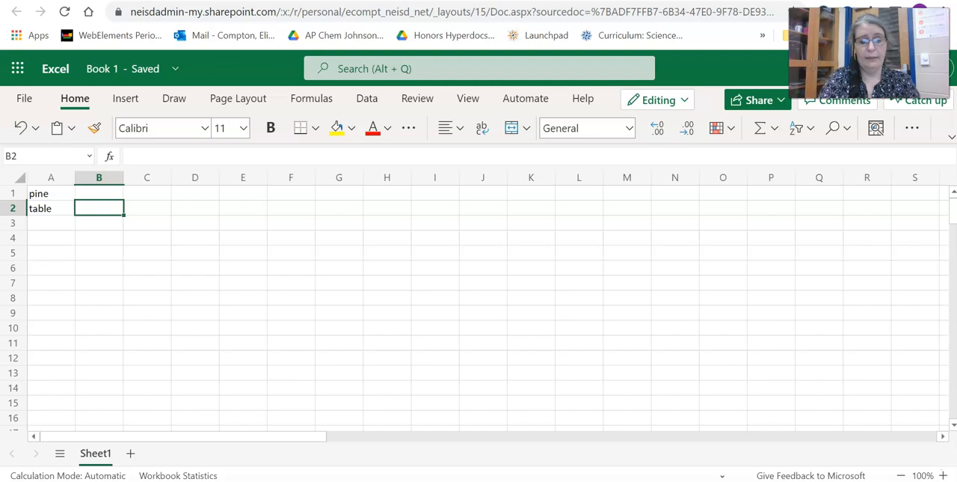
pyautogui.write('volume (mL')
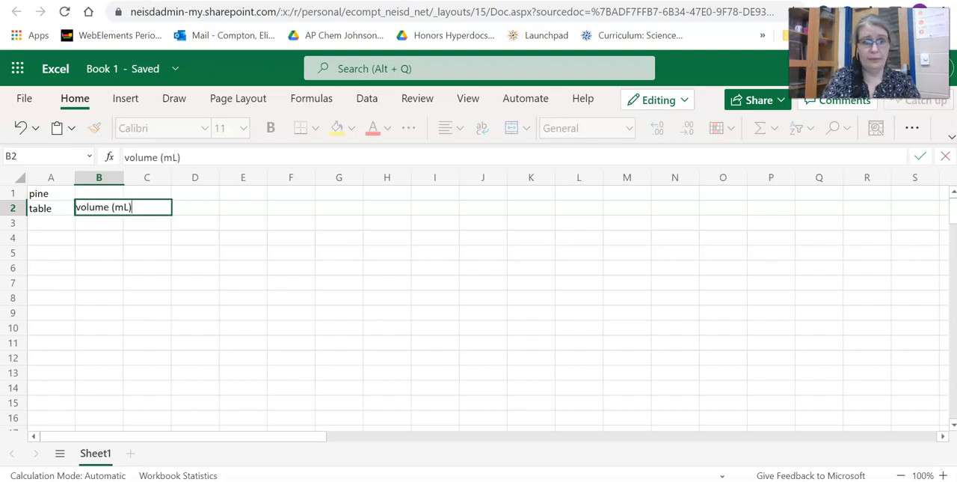
# - Enter the column headers "mass (g)" in cell C2 and "density (g/mL)" in cell D2
pyautogui.press('Tab')
pyautogui.write('m')
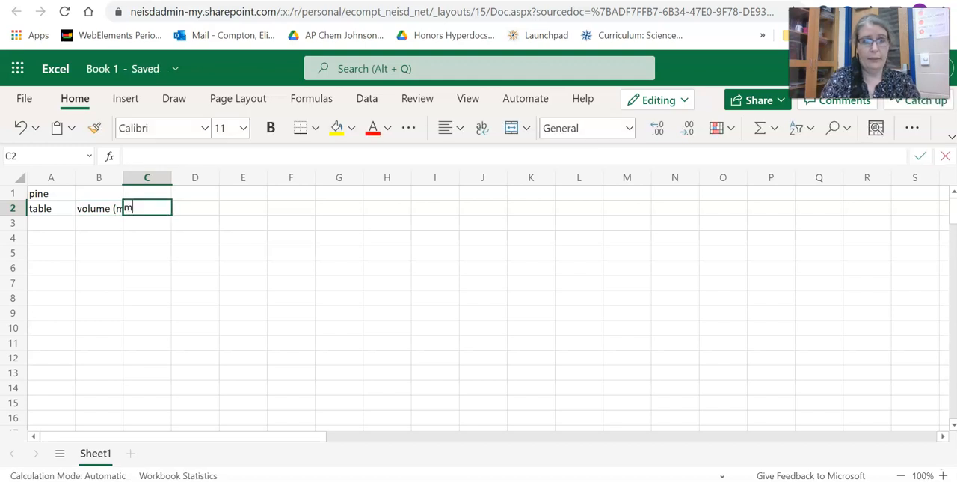
pyautogui.write('ass (g')
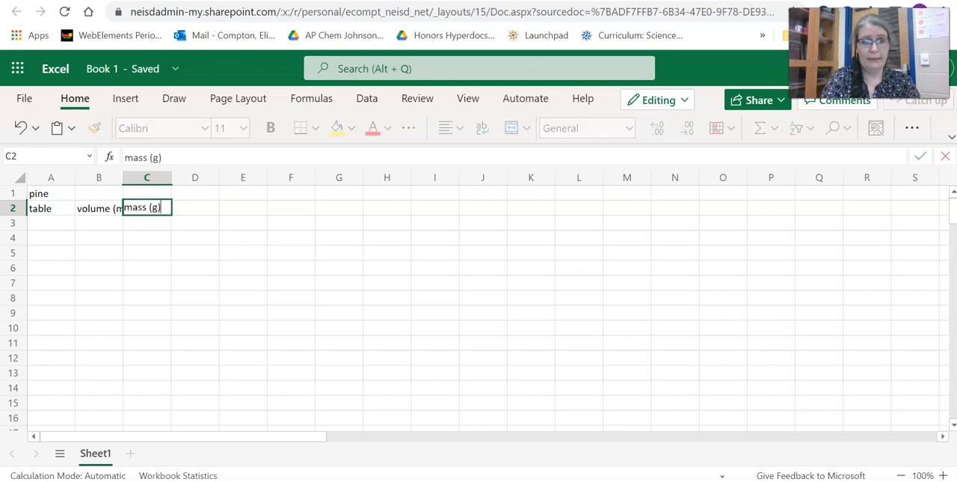
pyautogui.press('Tab')
pyautogui.write('d')
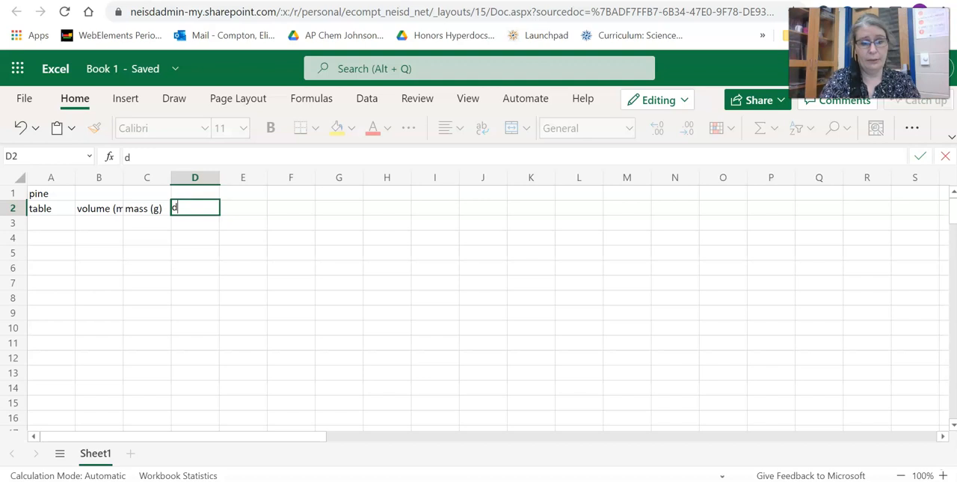
pyautogui.write('anems')
pyautogui.press('BackSpace')
pyautogui.press('BackSpace')
pyautogui.write('nsi')
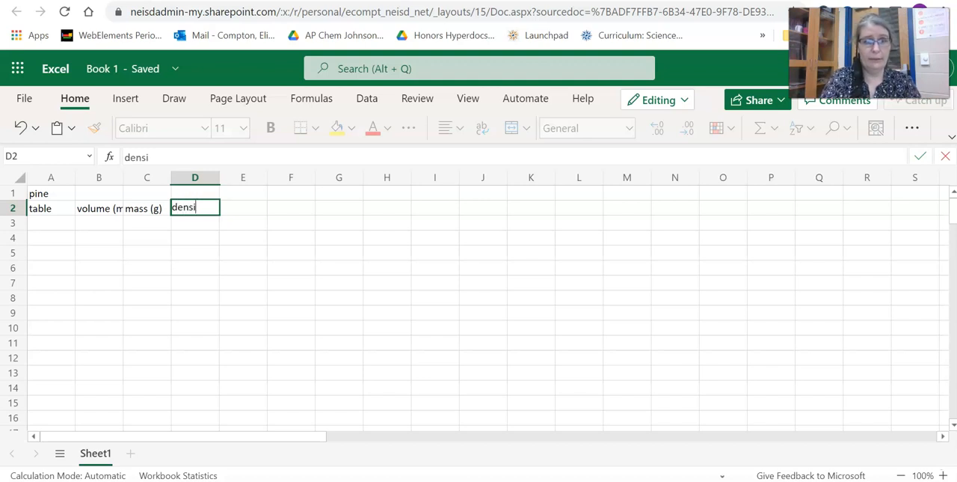
pyautogui.write('ty (g/mL')
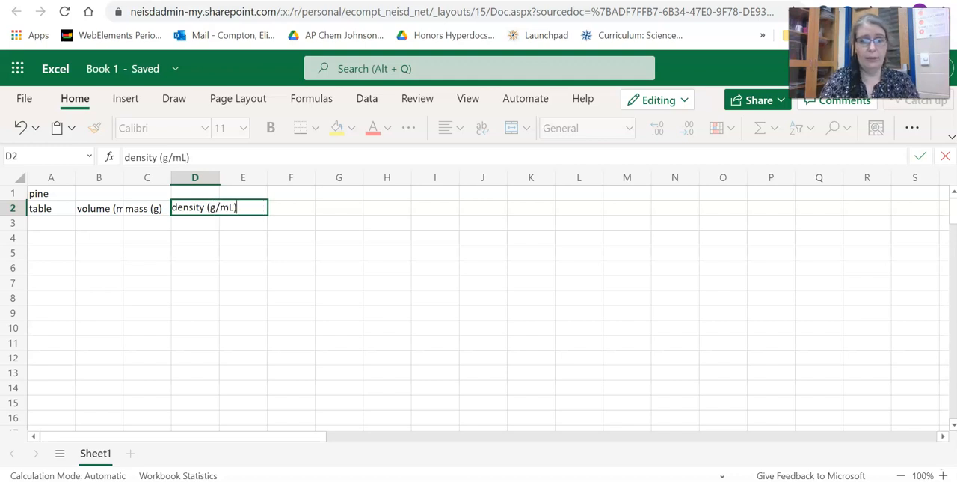
pyautogui.click(224, 313)
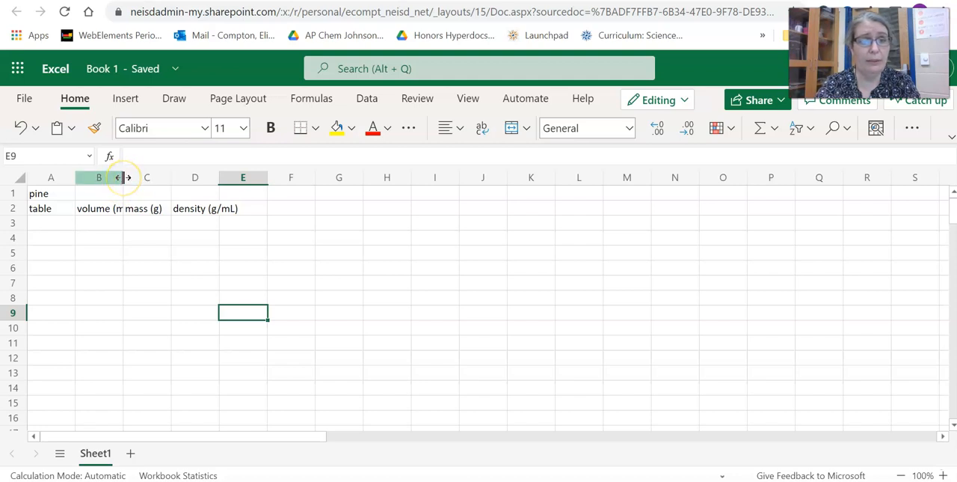
# - Widen columns B and D so that the volume and density headers fit inside them
pyautogui.moveTo(123, 177); pyautogui.dragTo(142, 186)
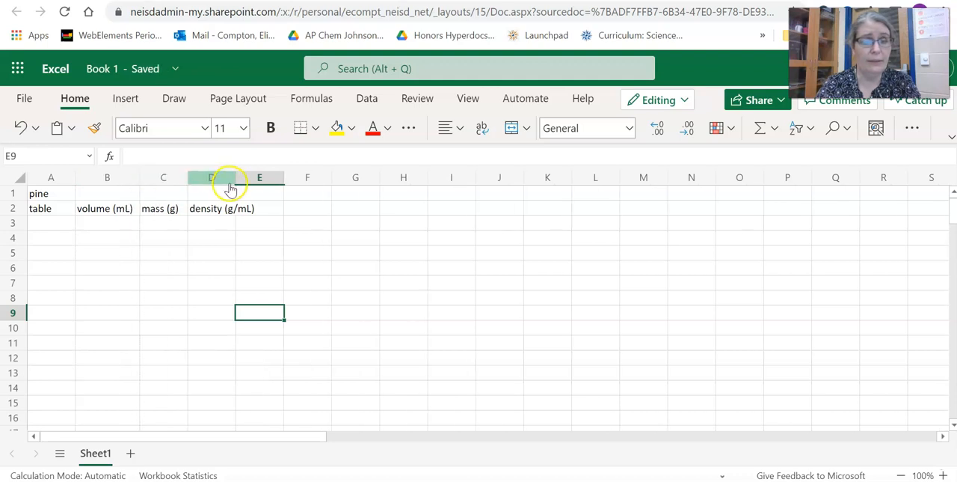
pyautogui.moveTo(236, 180); pyautogui.dragTo(264, 181)
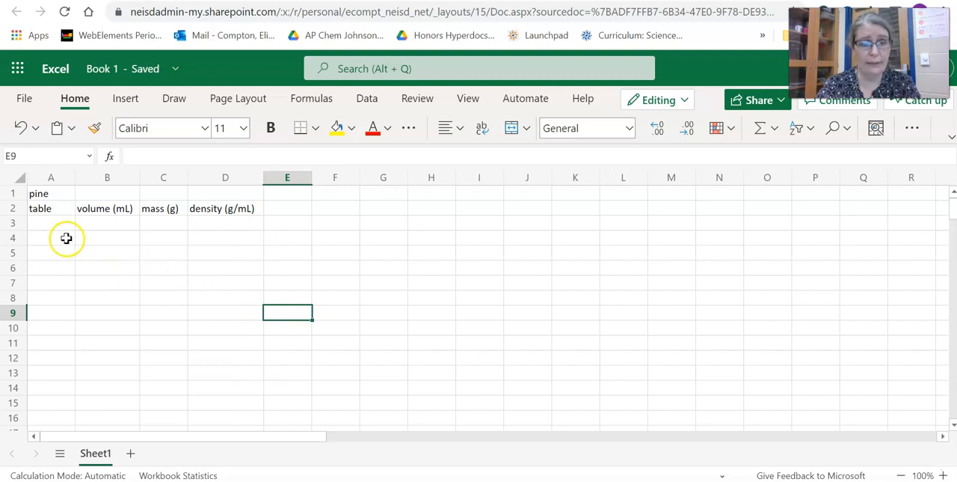
# - Fill the table column with the numbers 1 to 7 in cells A3 to A9 and 0 in A10
pyautogui.click(66, 224)
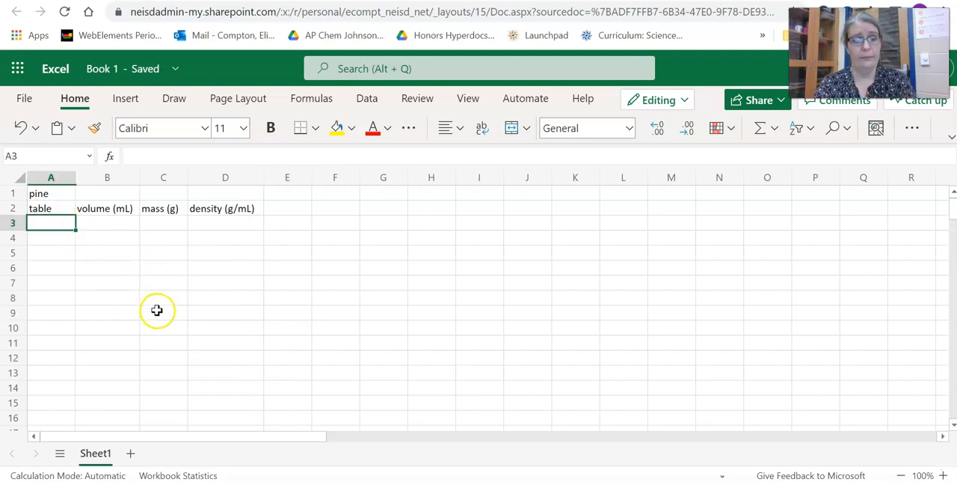
pyautogui.write('1')
pyautogui.press('Return')
pyautogui.write('2')
pyautogui.press('Return')
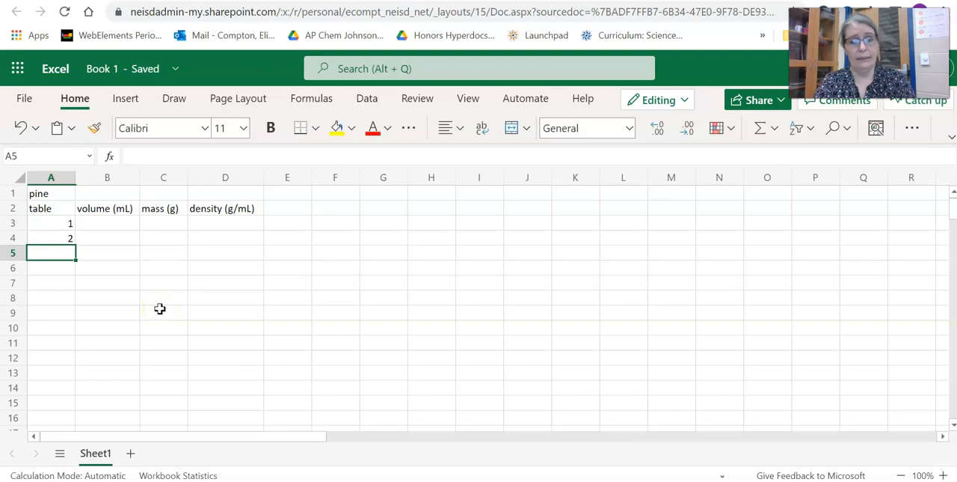
pyautogui.write('3')
pyautogui.press('Return')
pyautogui.write('4')
pyautogui.press('Return')
pyautogui.write('5')
pyautogui.press('Return')
pyautogui.write('6')
pyautogui.press('Return')
pyautogui.write('7')
pyautogui.press('Return')
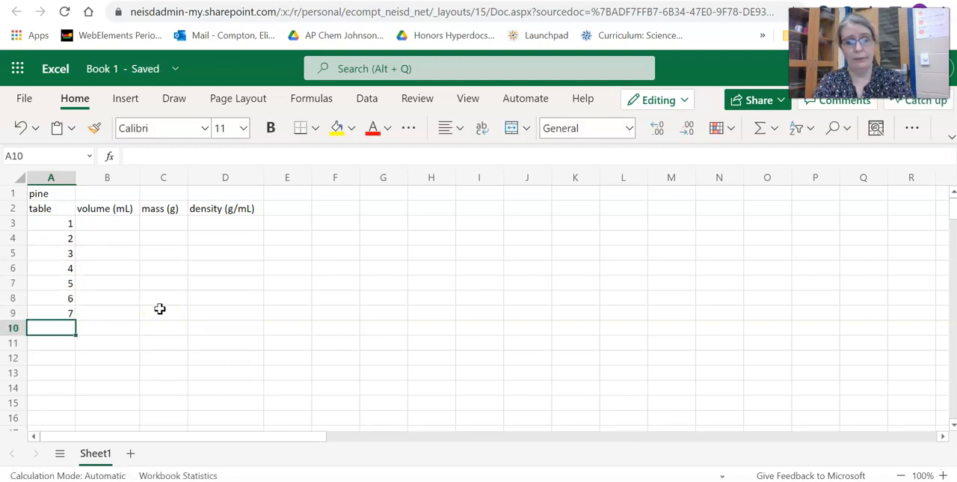
pyautogui.write('0')
pyautogui.press('Tab')
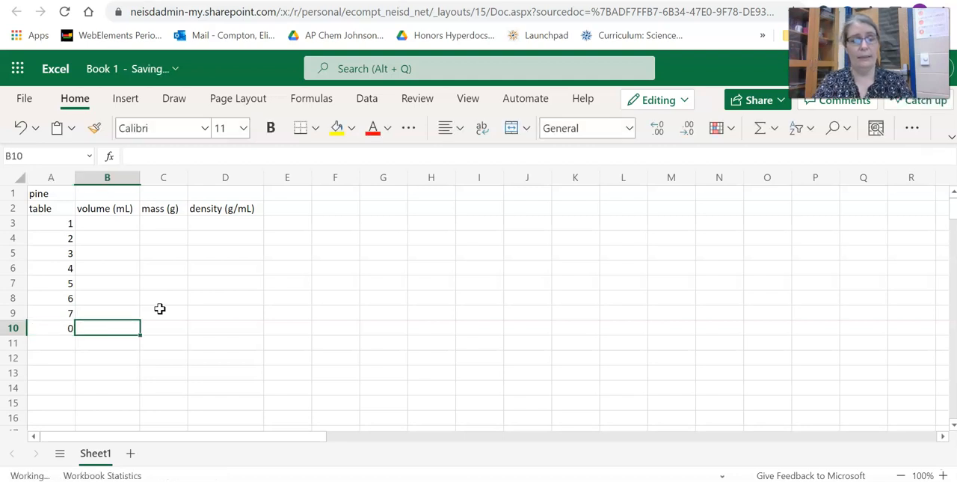
# - Enter the volumes 9.5, 40.0, 27.3, 17.5, 33.0, 34.5, 20 and 0 down cells B3 to B10
pyautogui.click(114, 234)
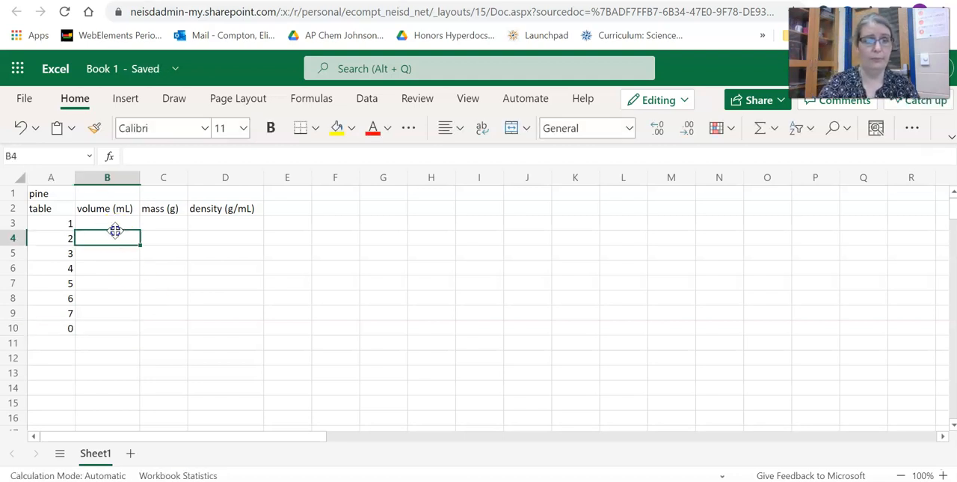
pyautogui.click(126, 227)
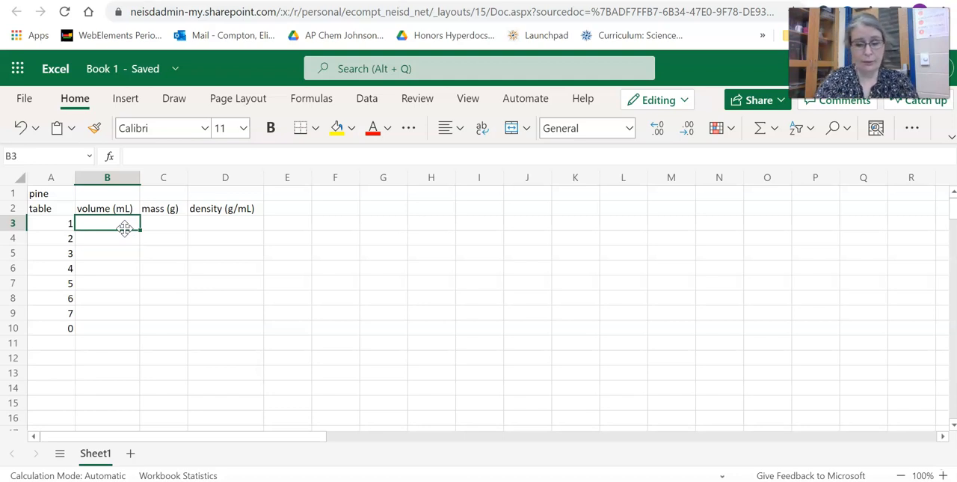
pyautogui.write('9.5')
pyautogui.press('Return')
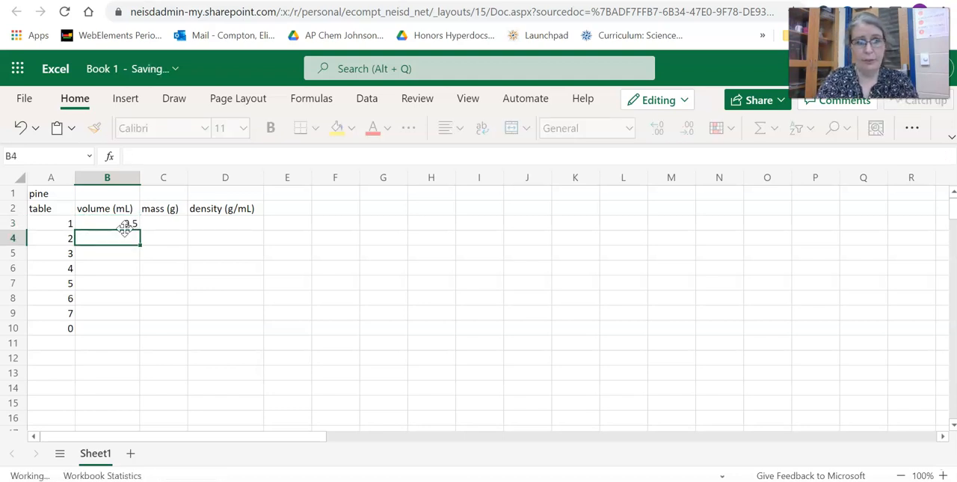
pyautogui.write('40.0')
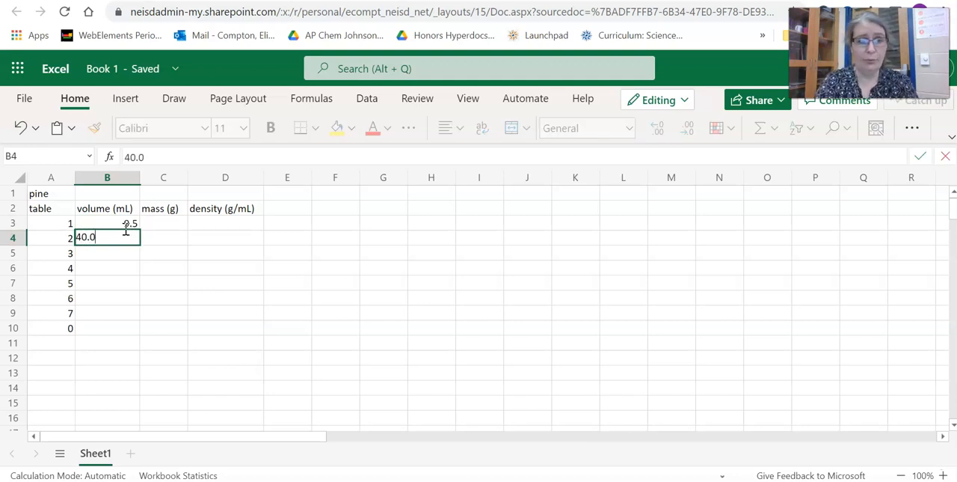
pyautogui.press('Return')
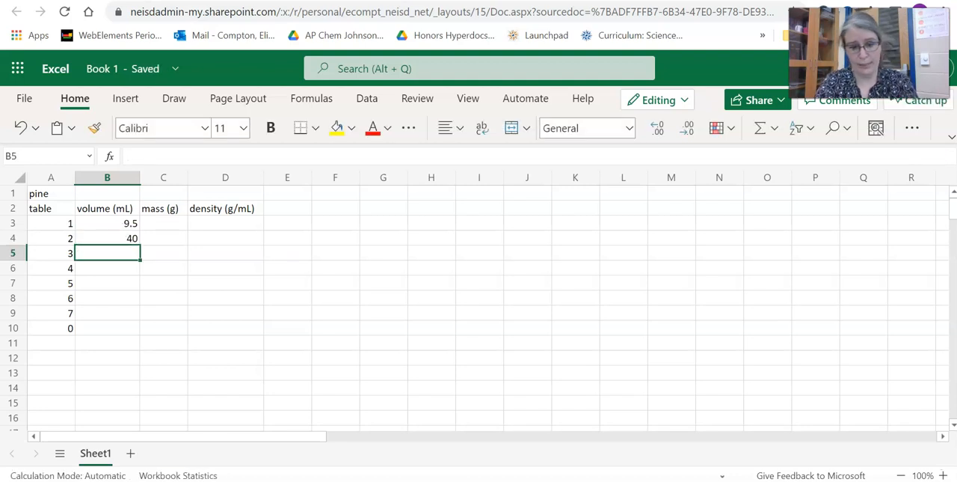
pyautogui.write('27.3')
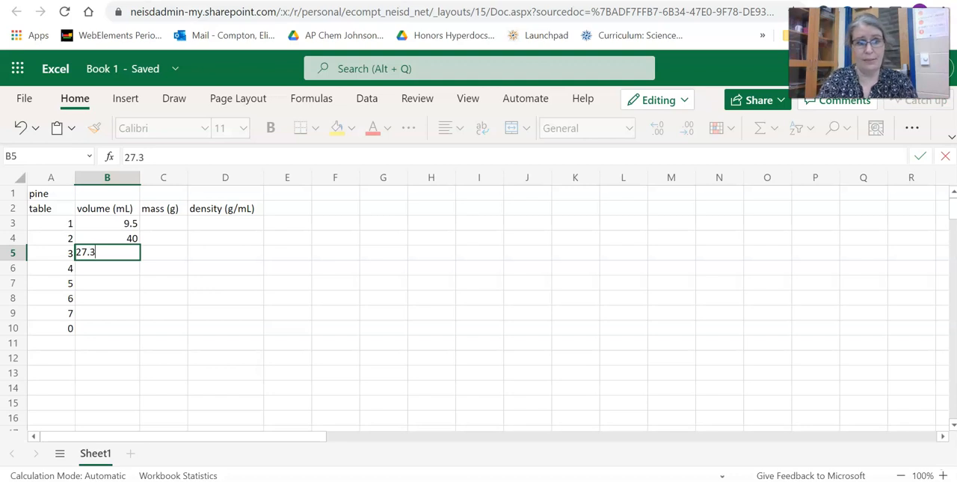
pyautogui.press('Return')
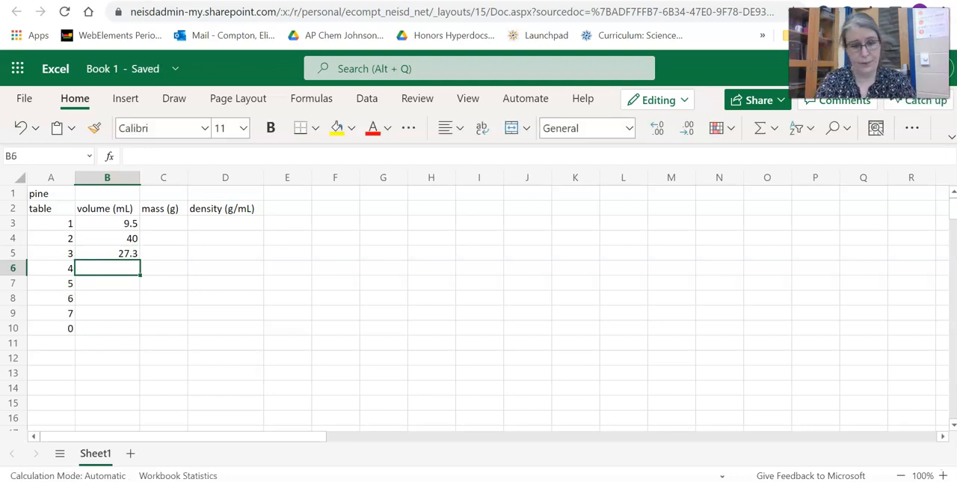
pyautogui.write('17.5')
pyautogui.press('Return')
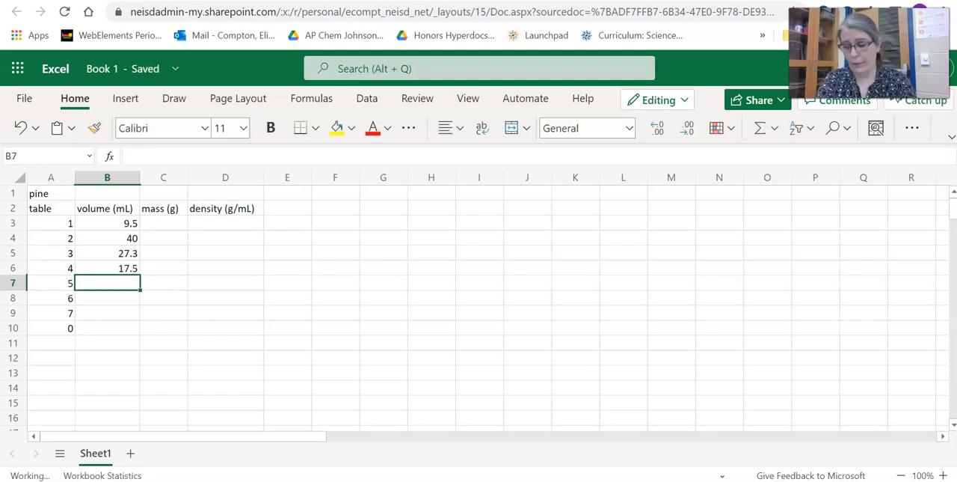
pyautogui.write('33.0')
pyautogui.press('Return')
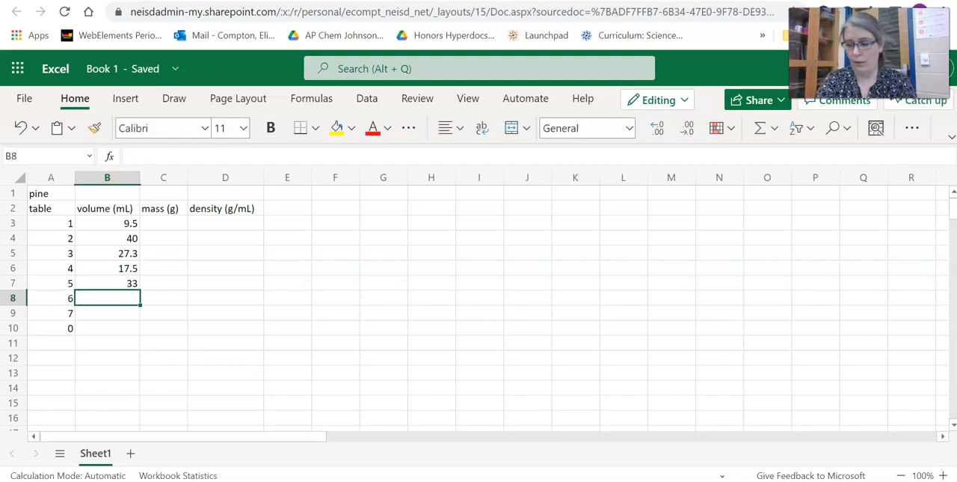
pyautogui.write('34.5')
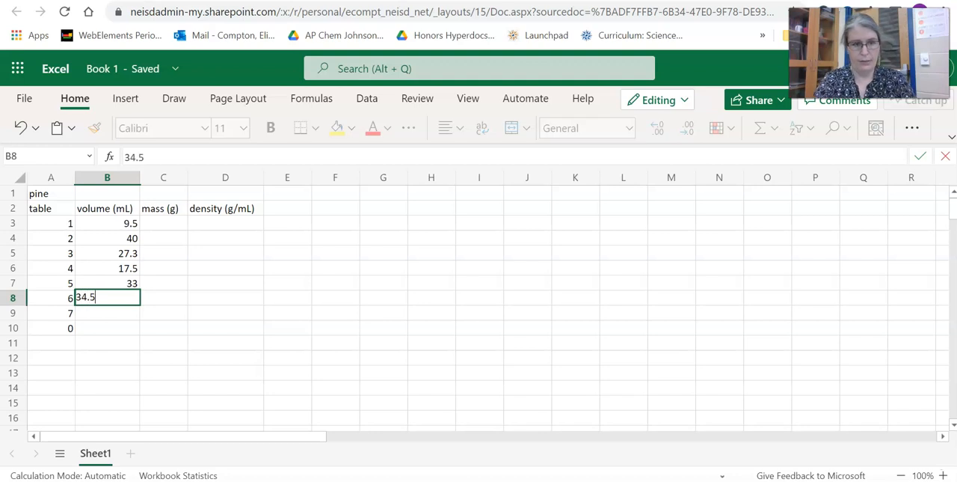
pyautogui.press('Return')
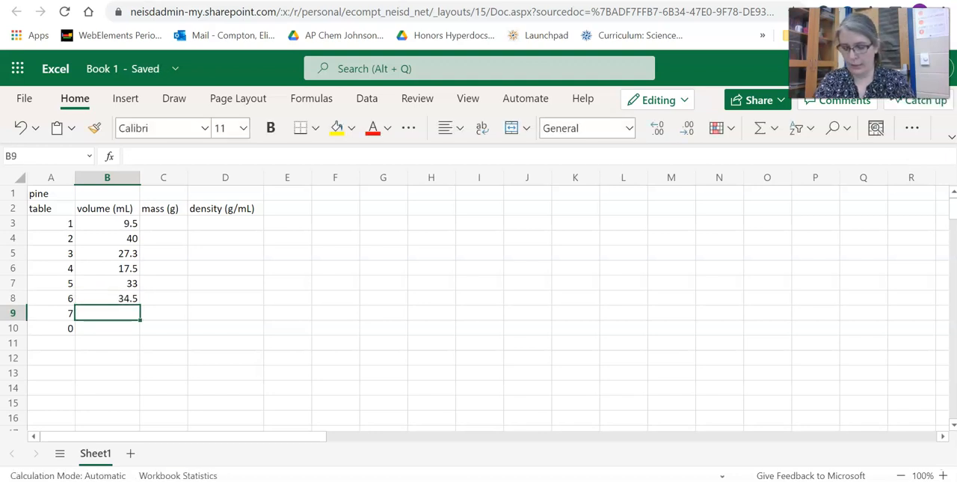
pyautogui.write('20')
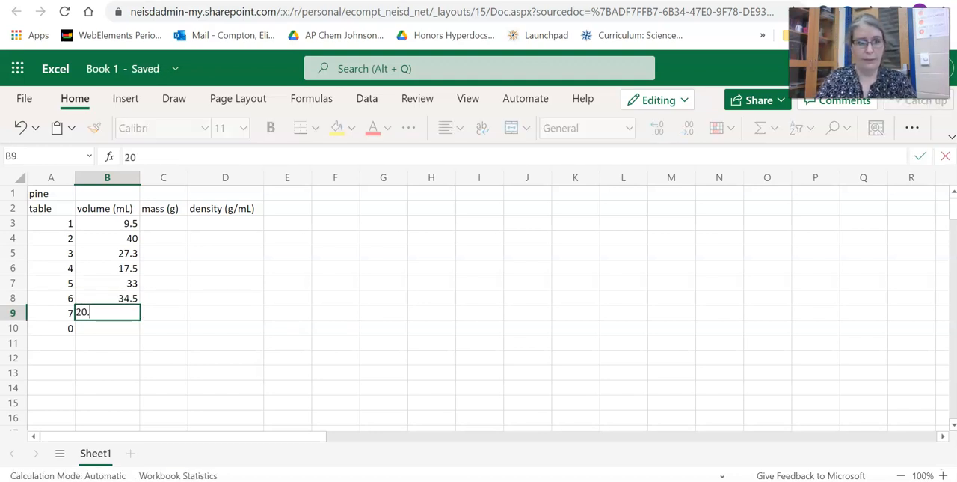
pyautogui.press('Return')
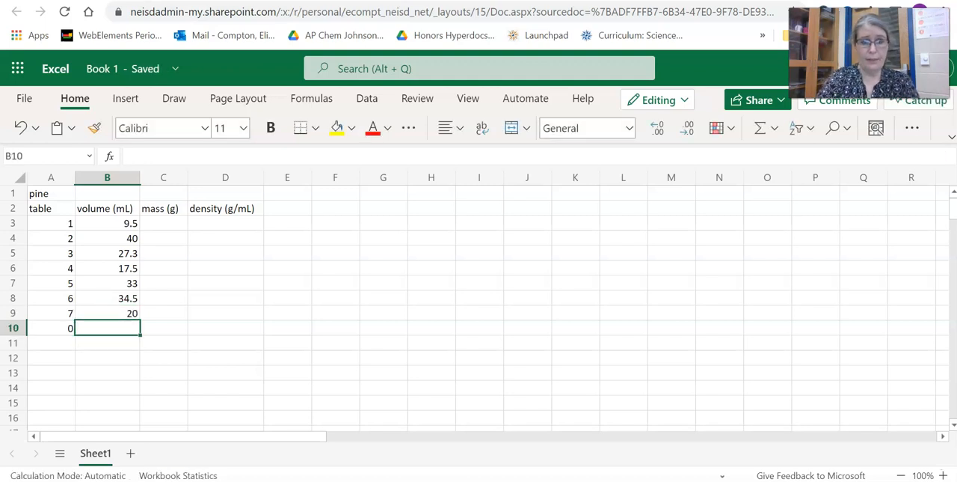
pyautogui.write('0')
pyautogui.press('Return')
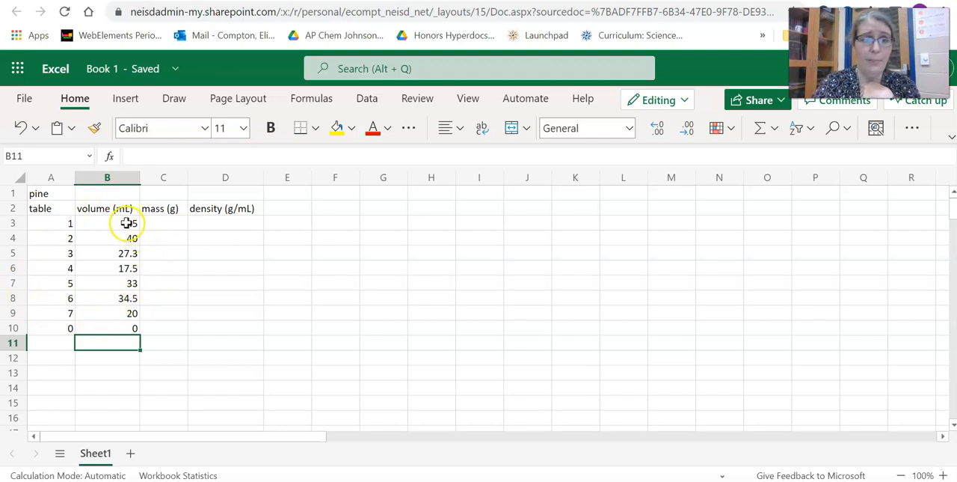
# - Format the volume values in B3 to B10 to show one decimal place
pyautogui.moveTo(128, 222); pyautogui.dragTo(132, 329)
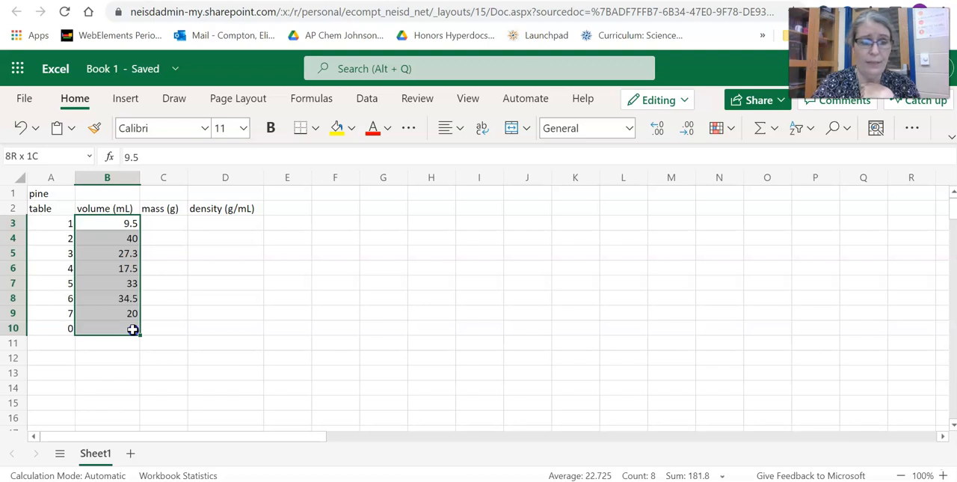
pyautogui.moveTo(133, 329); pyautogui.dragTo(133, 329)
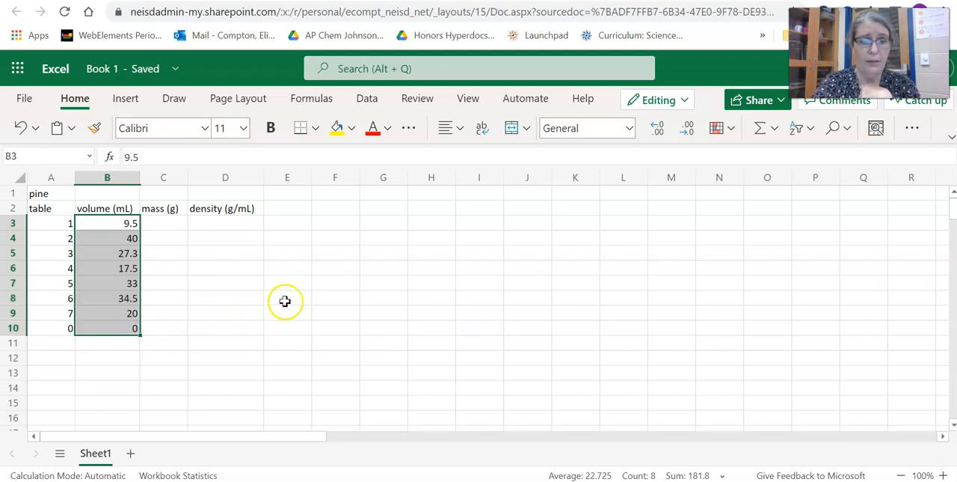
pyautogui.click(659, 135)
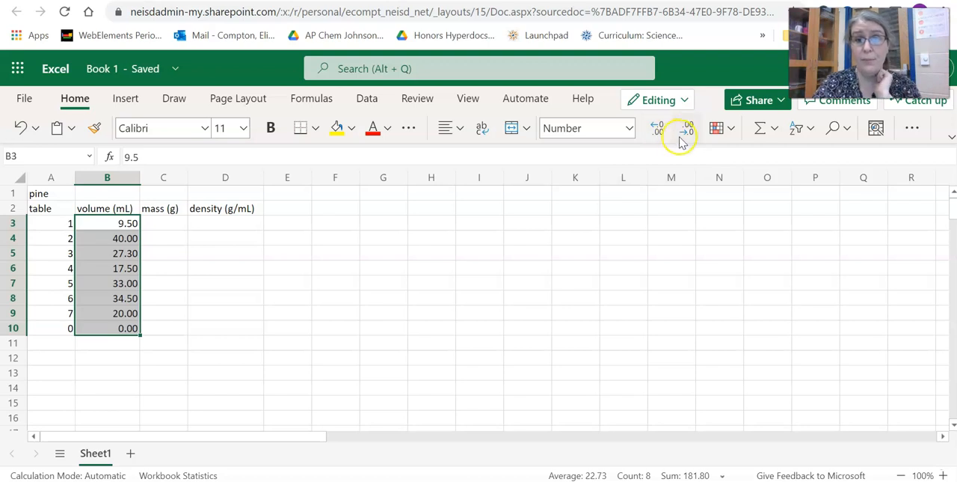
pyautogui.click(685, 136)
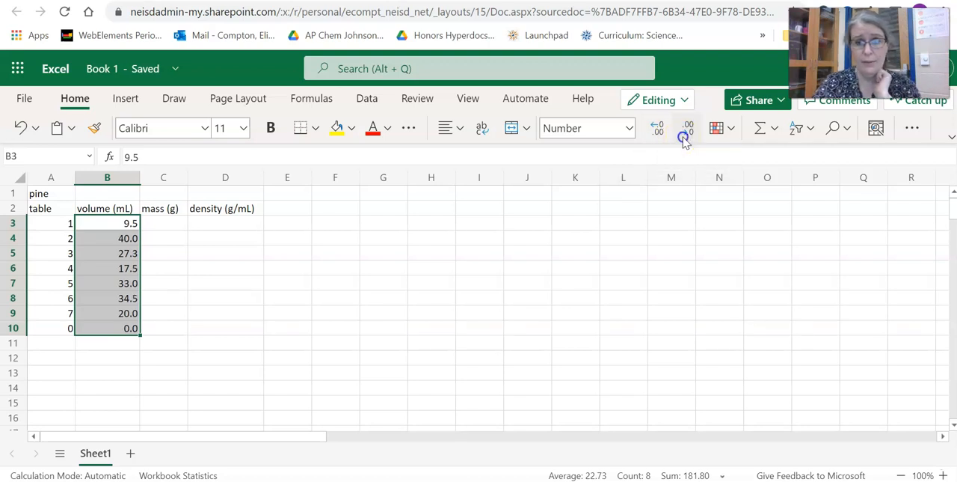
# - Enter the masses 3.13, 13.05, 11.03, 5.72, 13.36, 15.12, 9.41 and 0 down cells C3 to C10
pyautogui.click(169, 225)
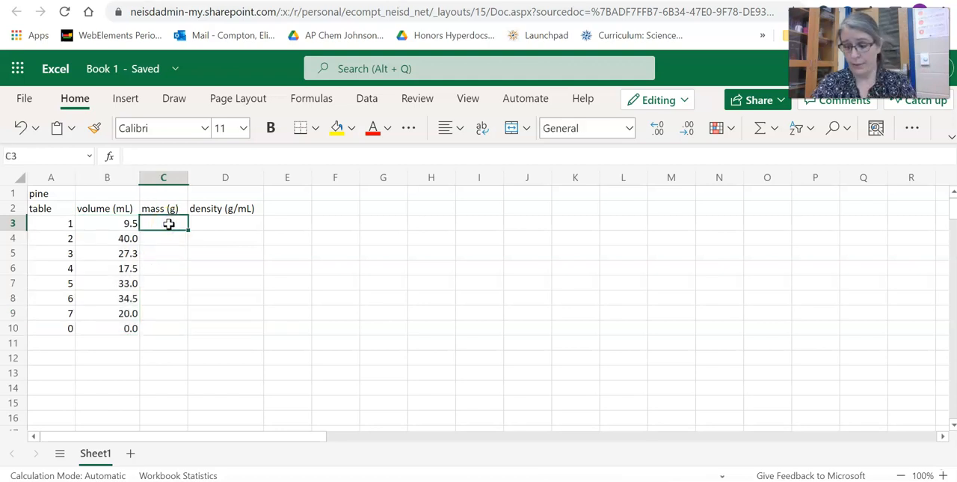
pyautogui.write('3.13')
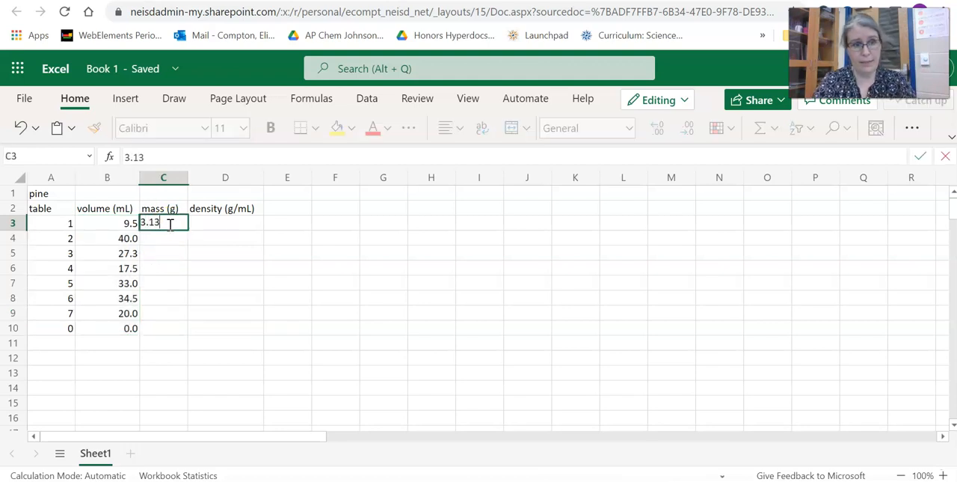
pyautogui.press('Return')
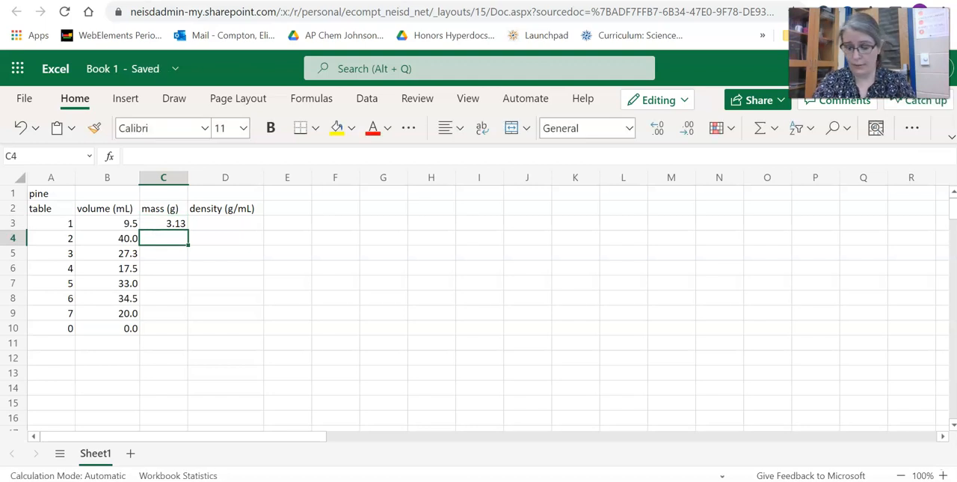
pyautogui.write('13.05')
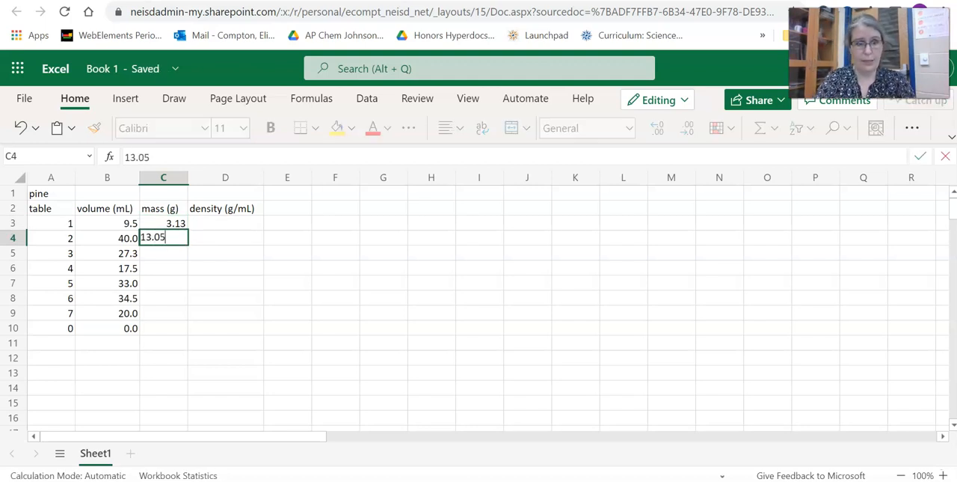
pyautogui.press('Return')
pyautogui.write('11.03')
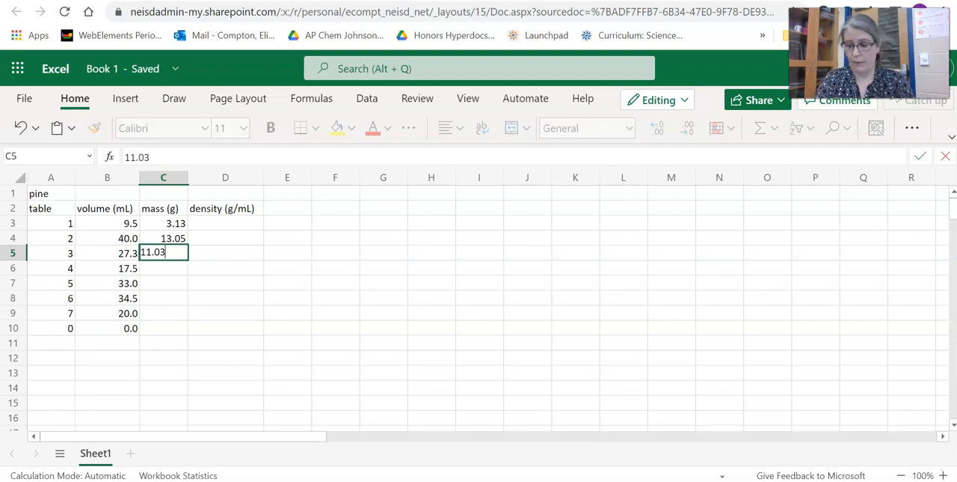
pyautogui.press('Return')
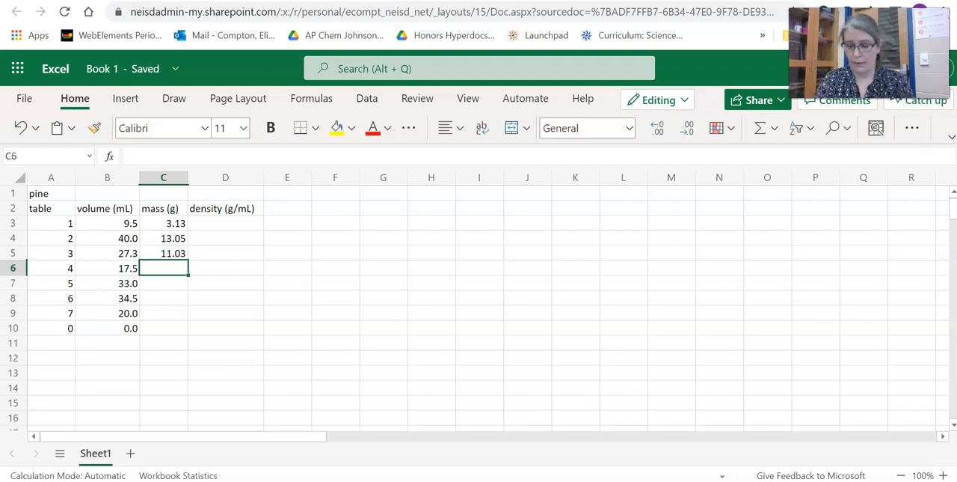
pyautogui.write('5.72')
pyautogui.press('Return')
pyautogui.write('13.36')
pyautogui.press('Return')
pyautogui.write('15.12')
pyautogui.press('Return')
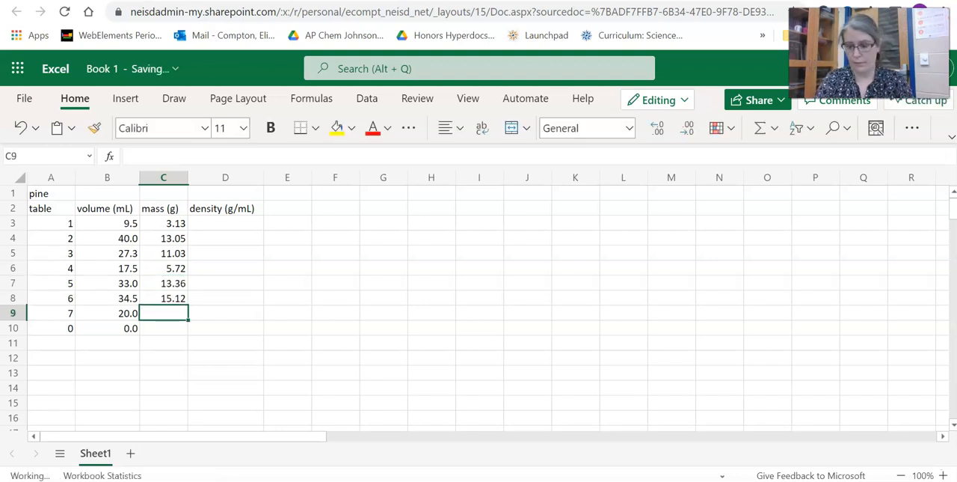
pyautogui.write('9.41')
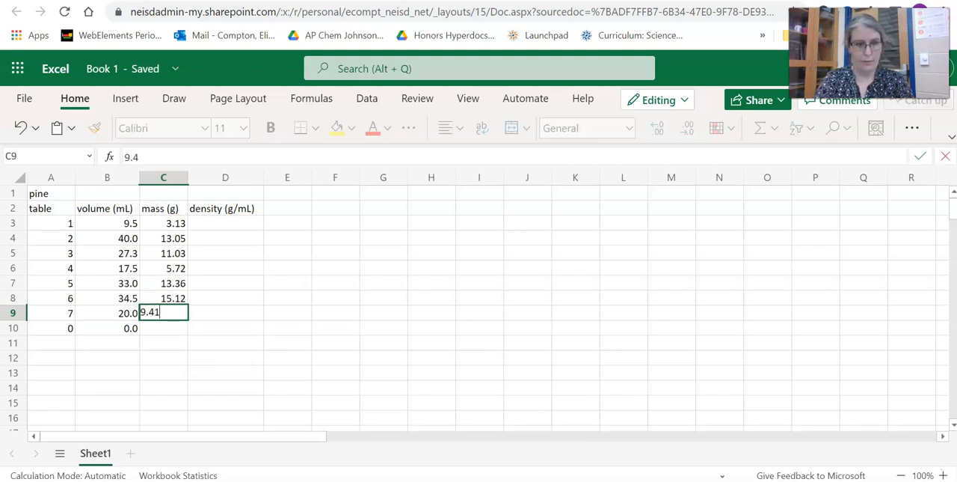
pyautogui.press('Return')
pyautogui.write('0')
pyautogui.press('Return')
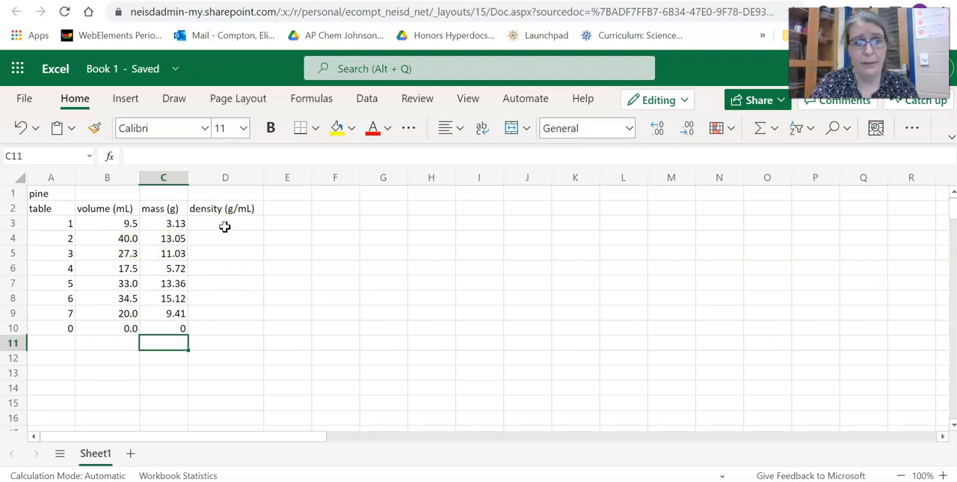
# - Calculate the density in D3 with the formula =C3/B3 and fill it down to D9
pyautogui.click(225, 226)
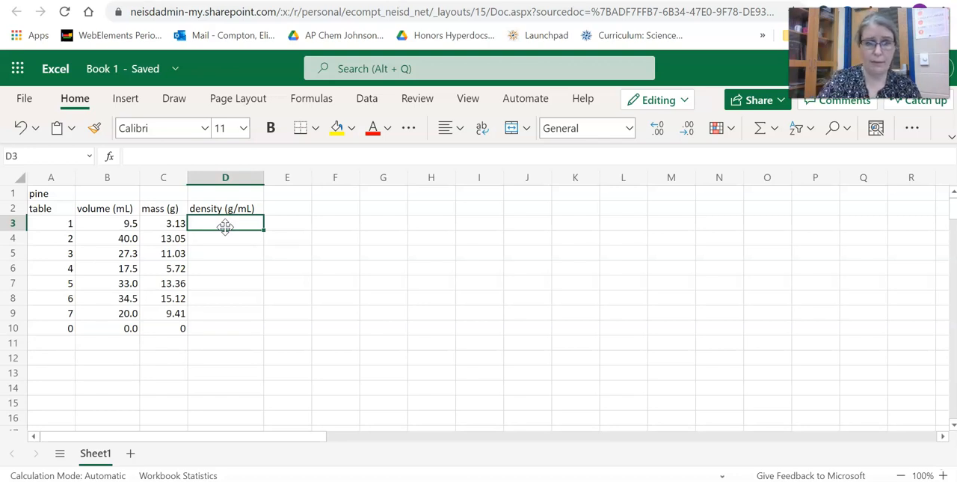
pyautogui.write('=')
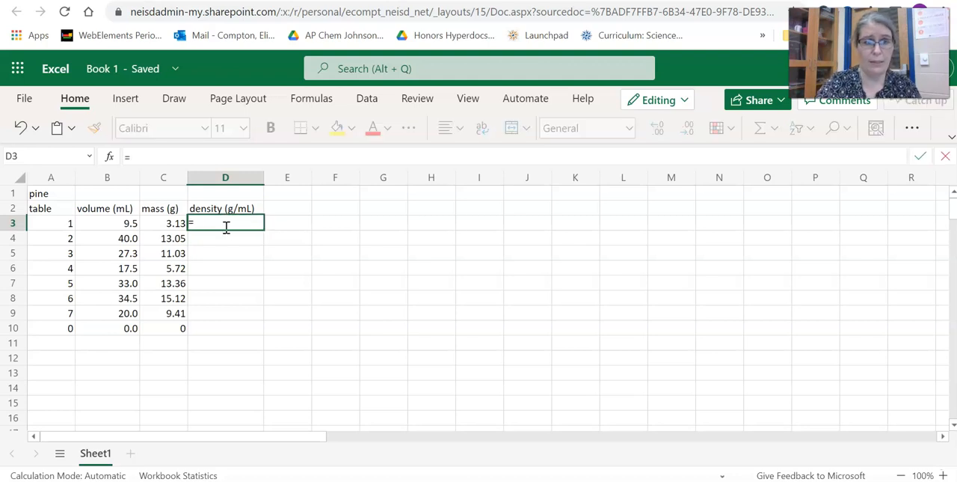
pyautogui.click(172, 224)
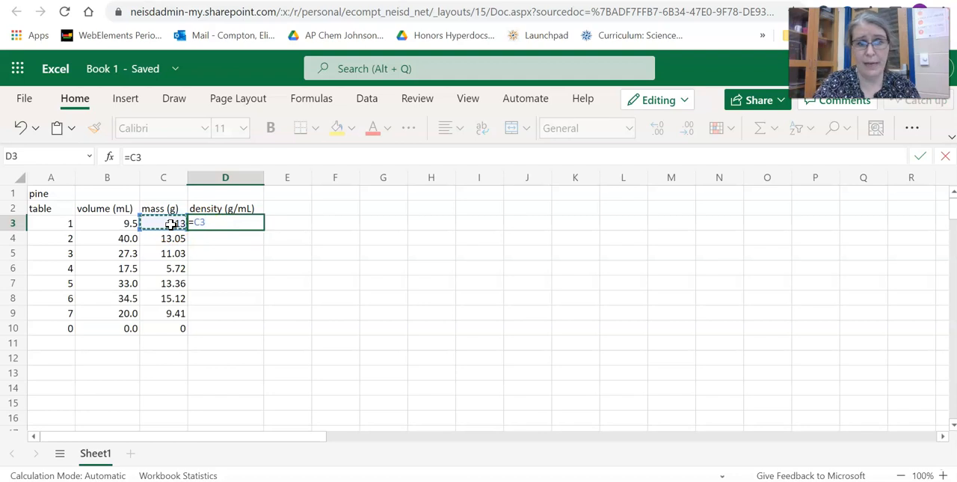
pyautogui.write('/')
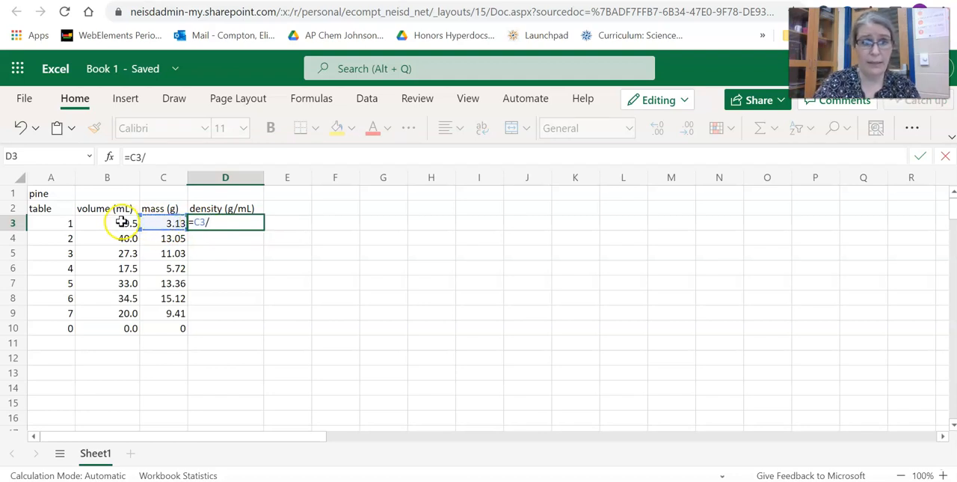
pyautogui.click(121, 226)
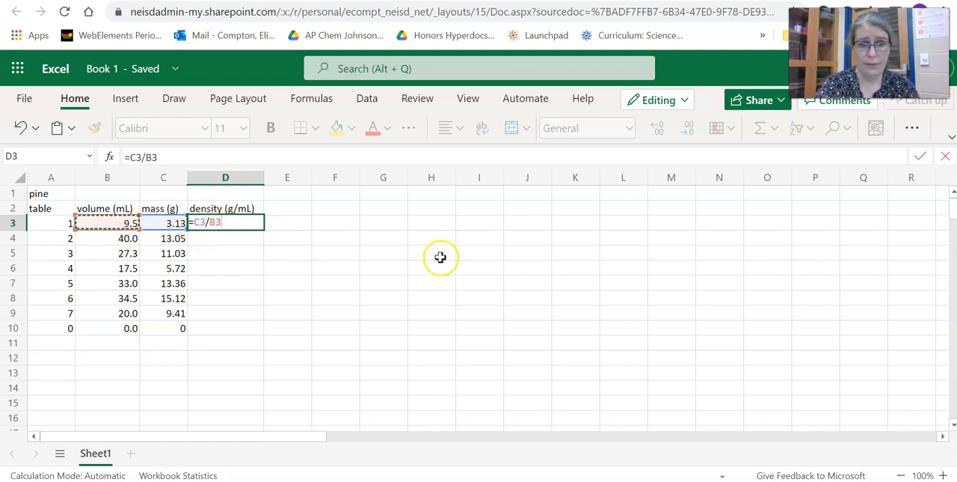
pyautogui.press('Return')
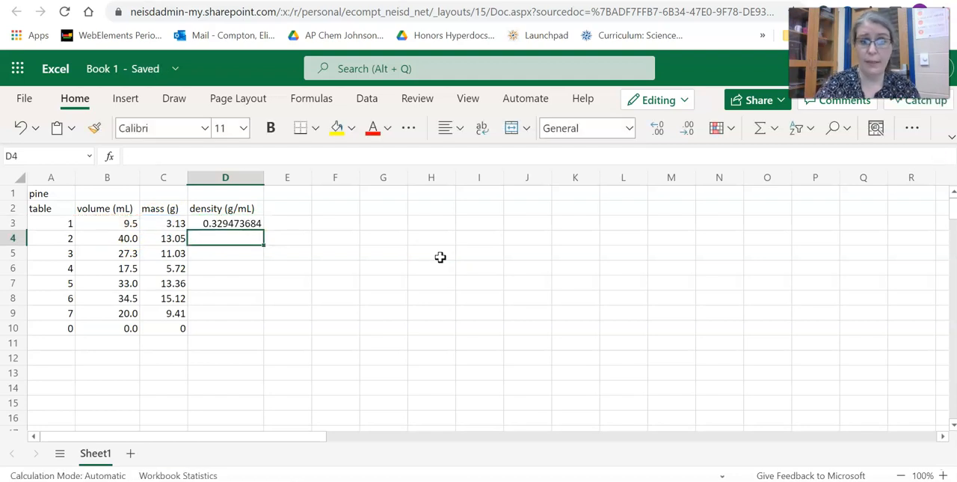
pyautogui.click(253, 224)
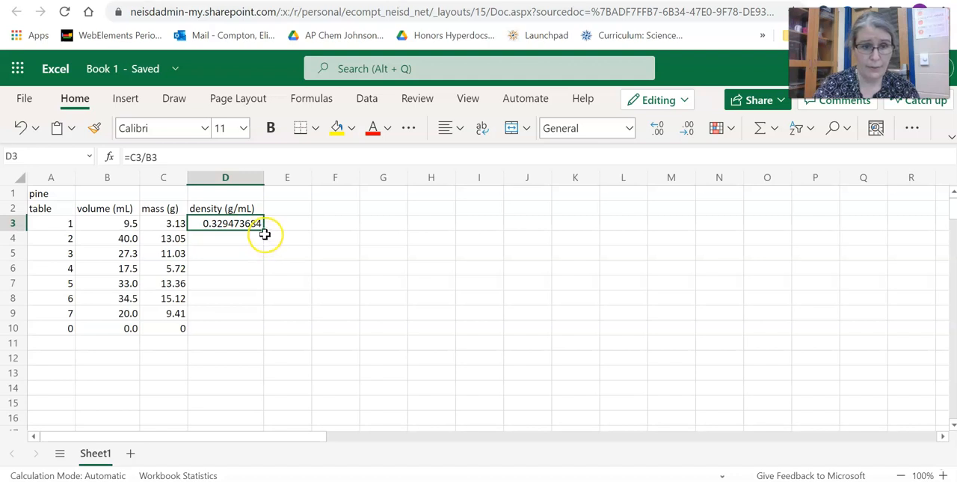
pyautogui.moveTo(264, 232); pyautogui.dragTo(261, 317)
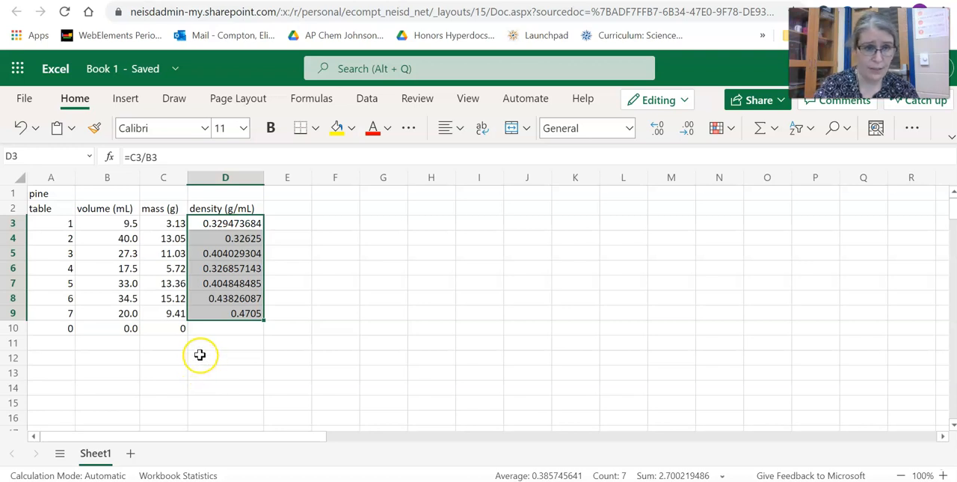
# - Reduce the density values in D3 to D9 to three decimal places
pyautogui.click(689, 131)
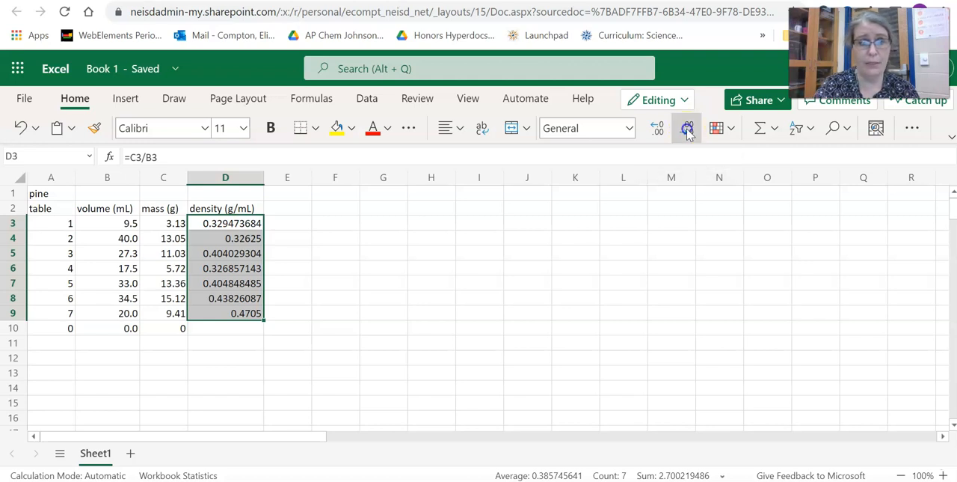
pyautogui.click(688, 132)
pyautogui.click(688, 132)
pyautogui.click(688, 132)
pyautogui.click(688, 131)
pyautogui.click(688, 132)
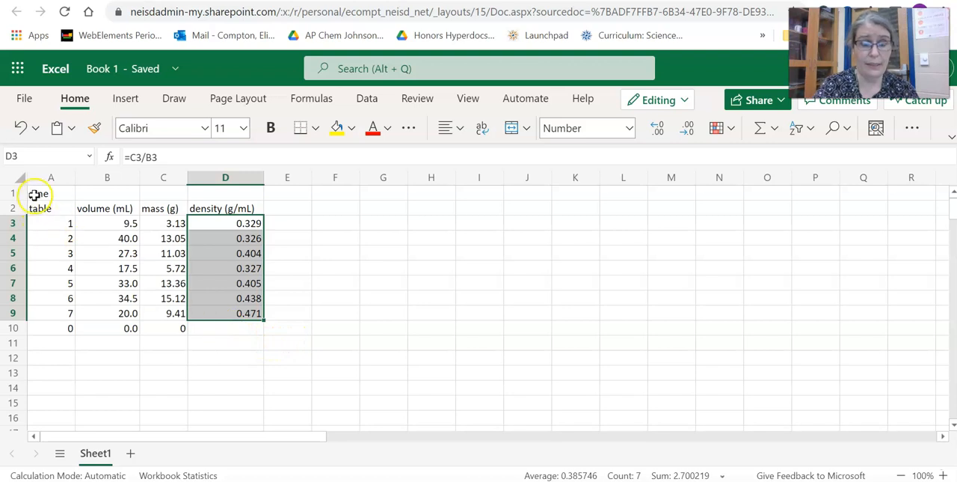
# - Copy the pine title and header rows A1:D2 to G1, widening columns H and J to fit their headers
pyautogui.moveTo(38, 193); pyautogui.dragTo(240, 210)
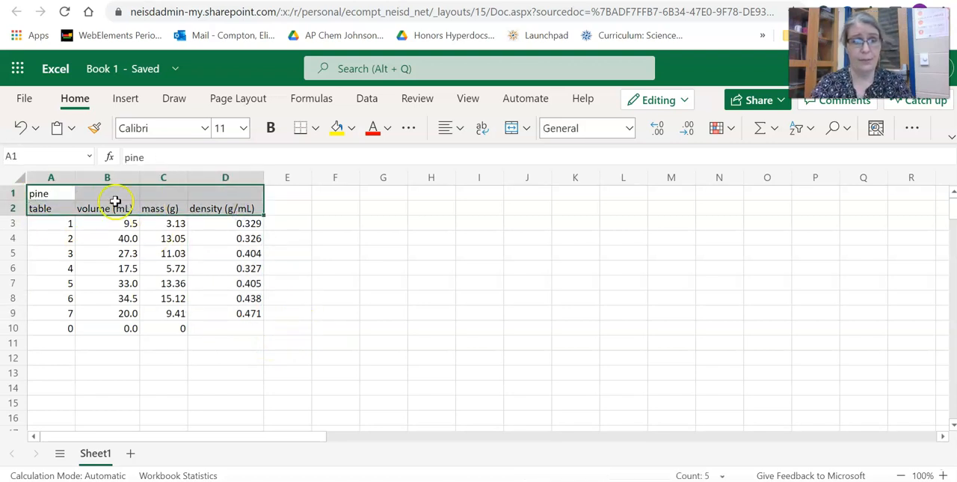
pyautogui.moveTo(42, 193); pyautogui.dragTo(229, 210)
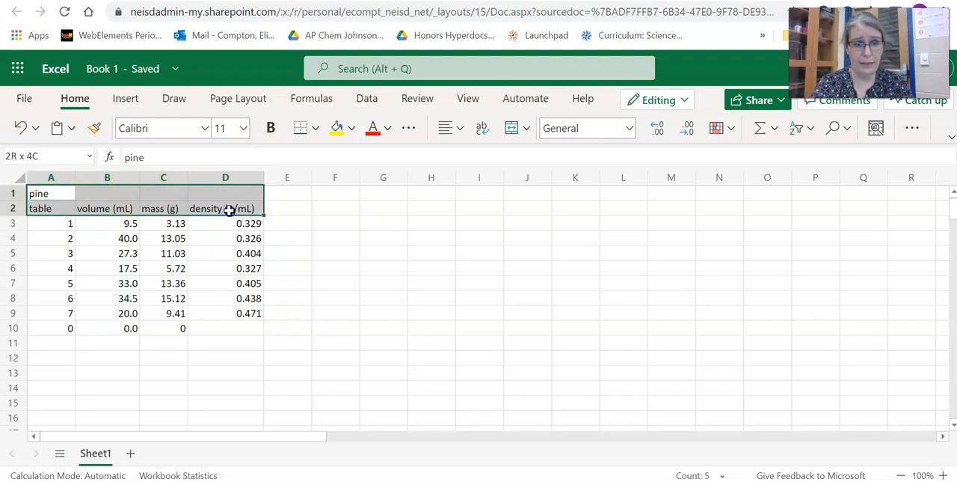
pyautogui.hotkey('ctrl', 'c')
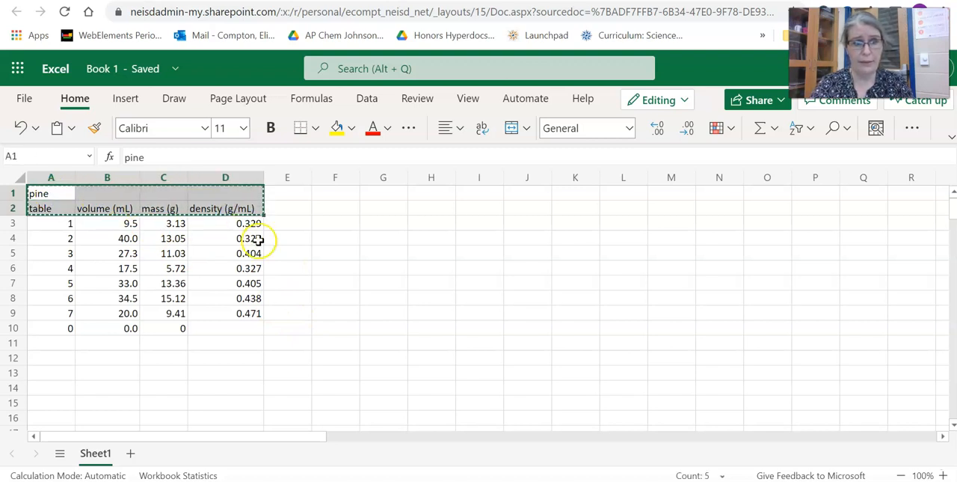
pyautogui.click(383, 195)
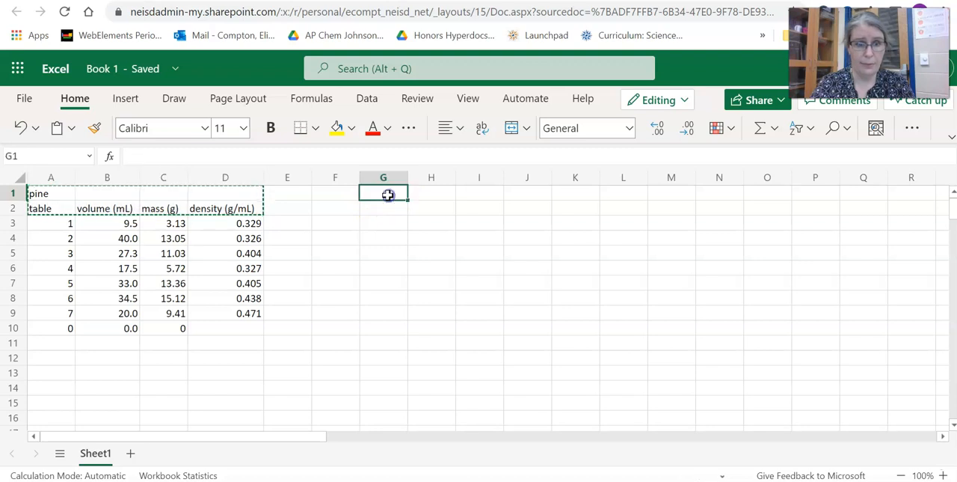
pyautogui.hotkey('ctrl', 'v')
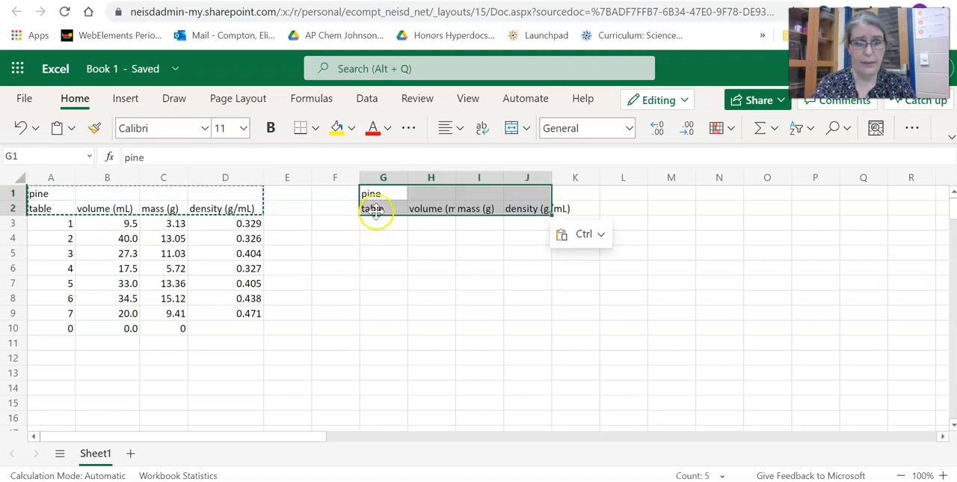
pyautogui.moveTo(455, 177); pyautogui.dragTo(473, 177)
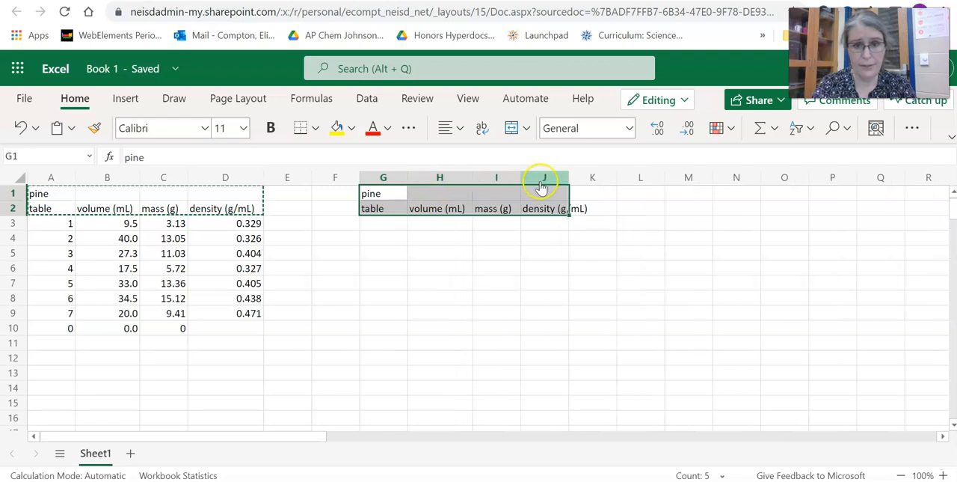
pyautogui.moveTo(570, 176); pyautogui.dragTo(591, 177)
# - Change the copied table's title in cell G1 to "poplar"
pyautogui.click(390, 194)
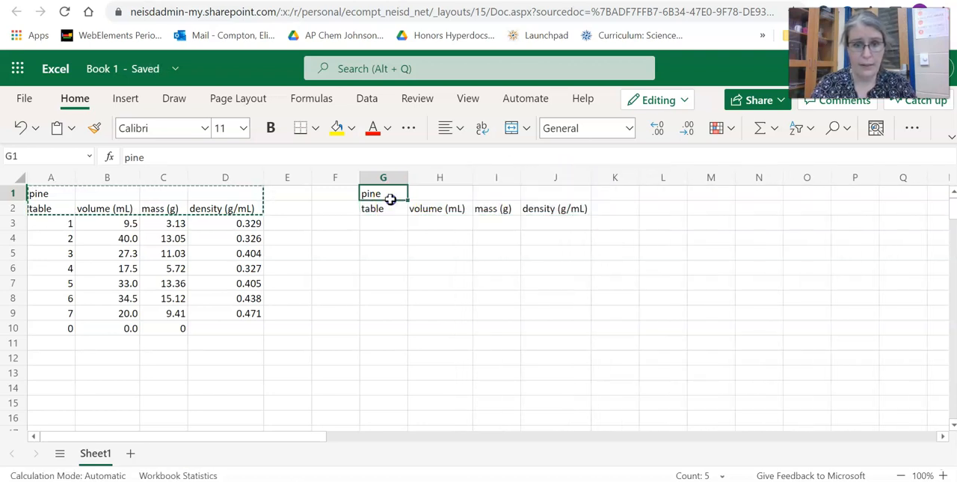
pyautogui.click(170, 159)
pyautogui.press('BackSpace')
pyautogui.press('BackSpace')
pyautogui.press('BackSpace')
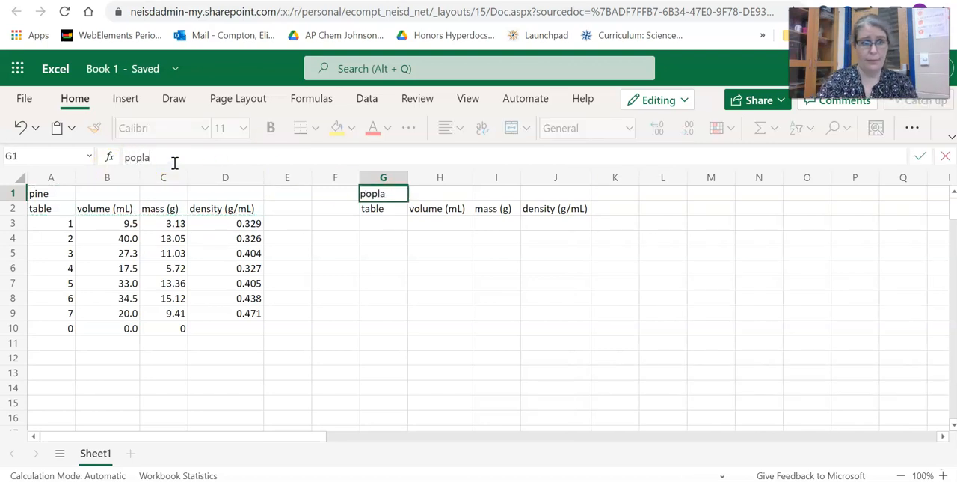
pyautogui.write('oplar')
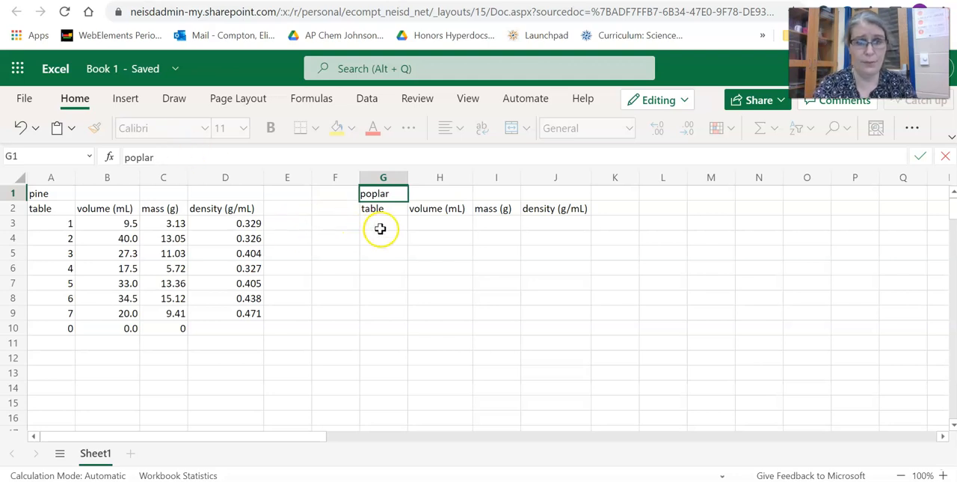
# - Number the poplar table's rows in G3 to G10 as 1, 2, 3, 4, 5, 6, 7 and 0
pyautogui.click(381, 224)
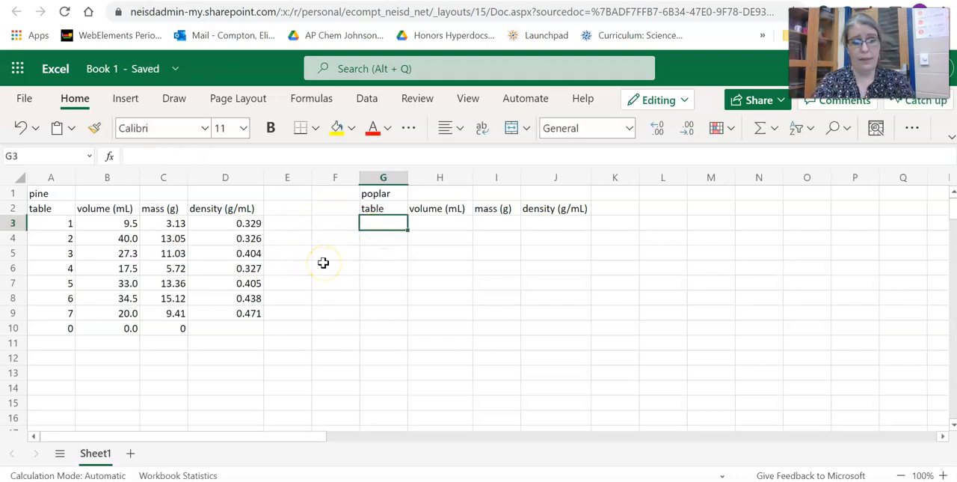
pyautogui.write('1')
pyautogui.press('Return')
pyautogui.write('2')
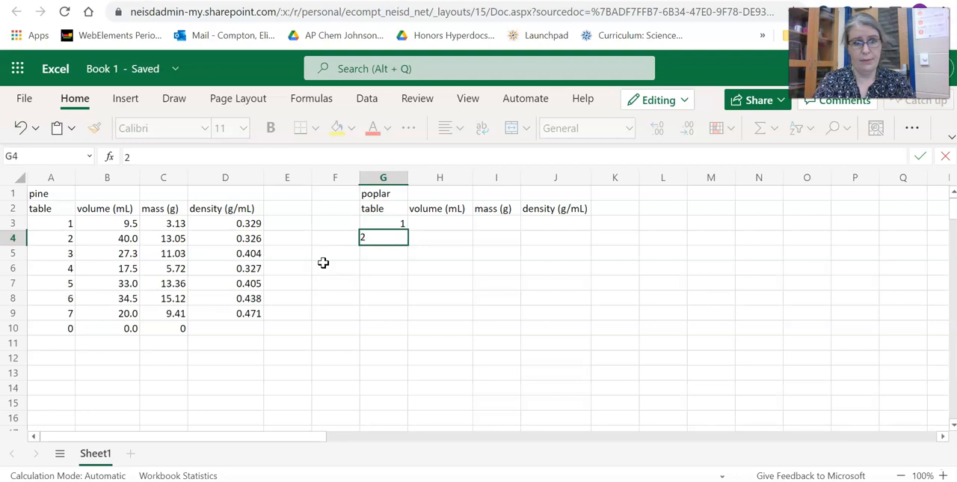
pyautogui.press('Return')
pyautogui.write('3')
pyautogui.press('Return')
pyautogui.write('4')
pyautogui.press('Return')
pyautogui.write('5')
pyautogui.press('Return')
pyautogui.write('6')
pyautogui.press('Return')
pyautogui.write('7')
pyautogui.press('Return')
pyautogui.write('0')
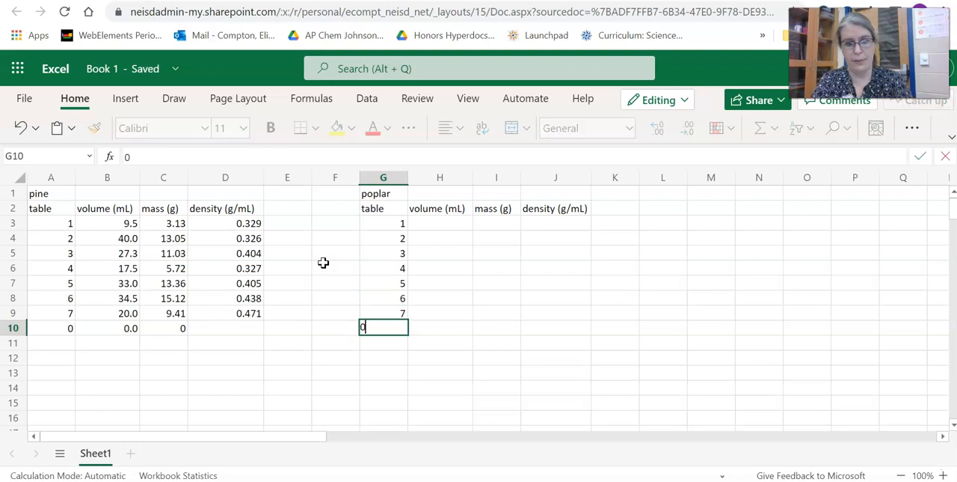
pyautogui.press('Tab')
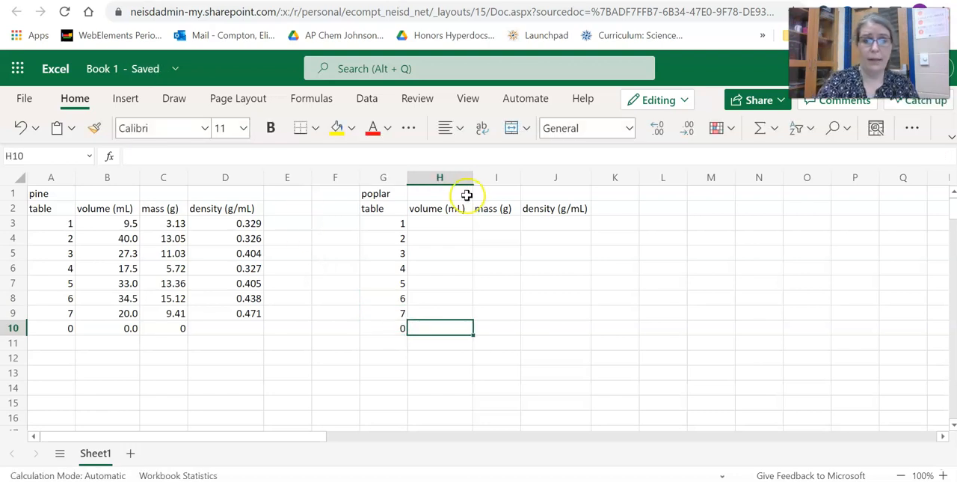
# - Enter the poplar volumes 30.8, 39, 23, 47, 34, 26, 38 and 0 in cells H3 to H10
pyautogui.click(435, 225)
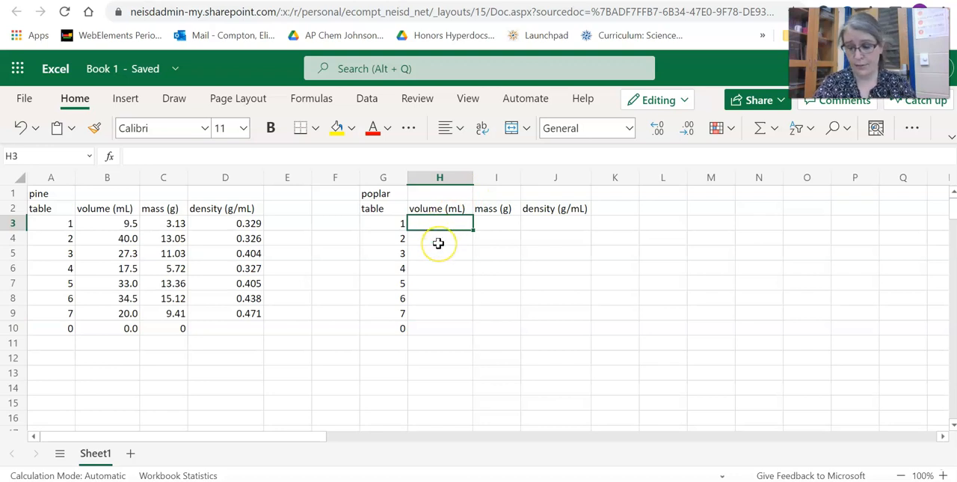
pyautogui.write('30.')
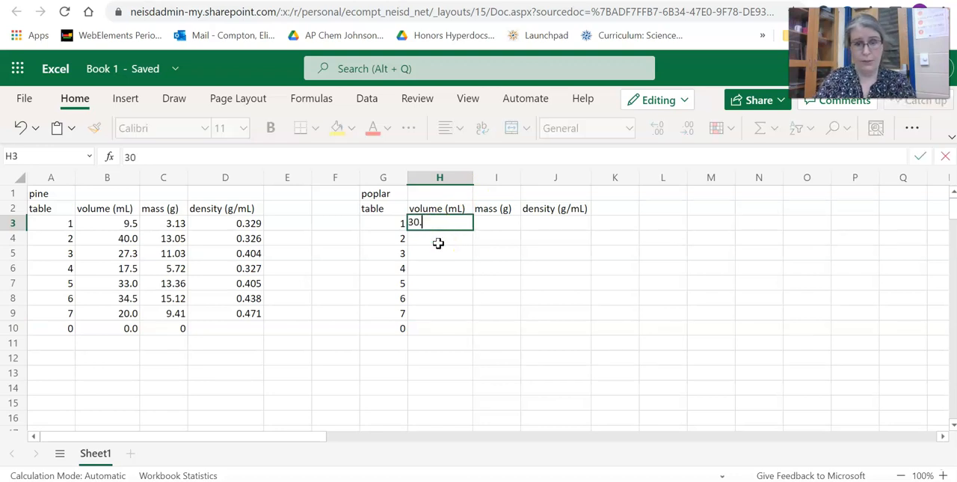
pyautogui.write('8')
pyautogui.press('Return')
pyautogui.write('39.0')
pyautogui.press('Return')
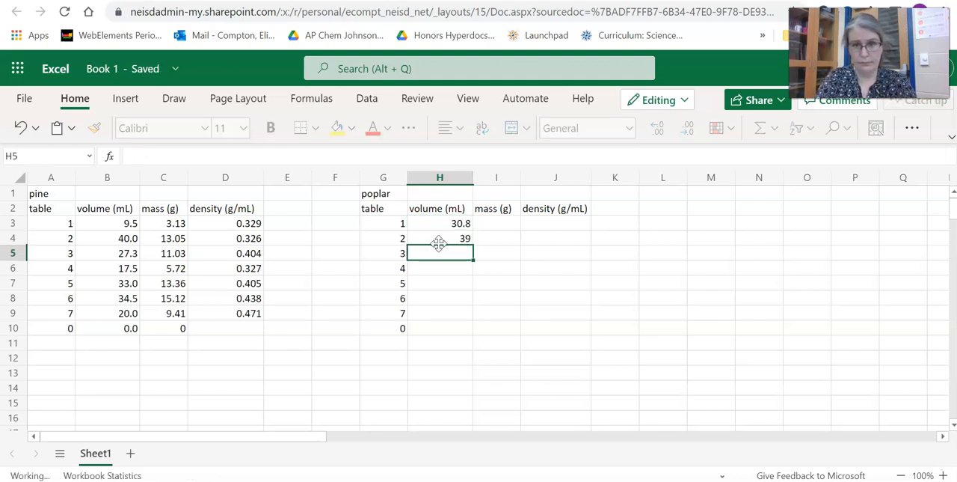
pyautogui.write('23')
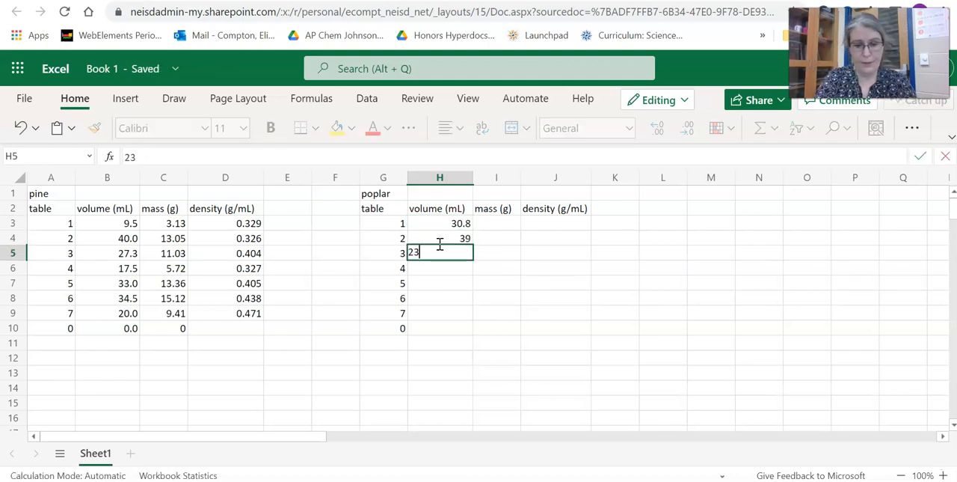
pyautogui.press('Return')
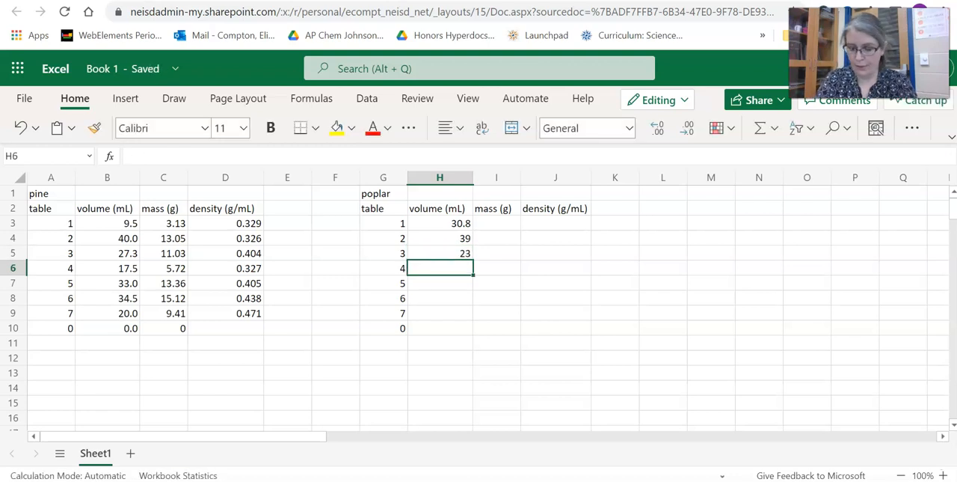
pyautogui.write('47')
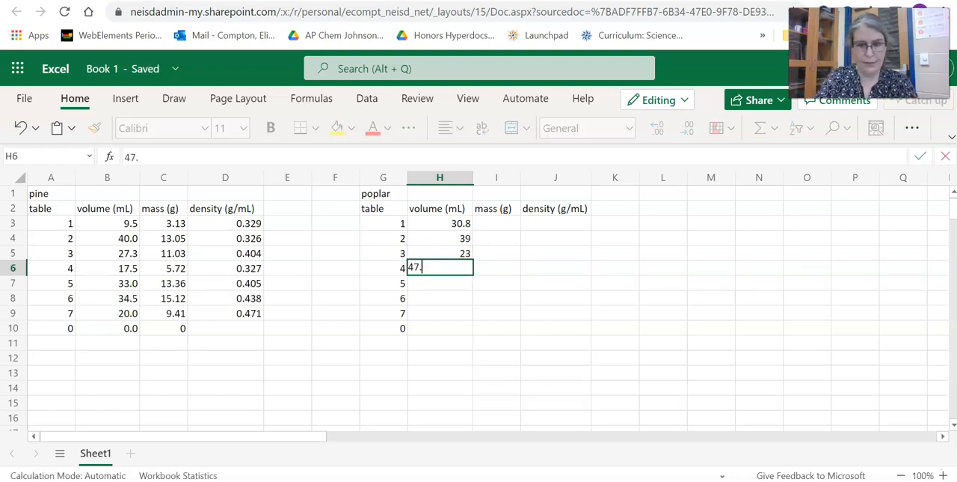
pyautogui.press('Return')
pyautogui.write('34.0')
pyautogui.press('Return')
pyautogui.write('2')
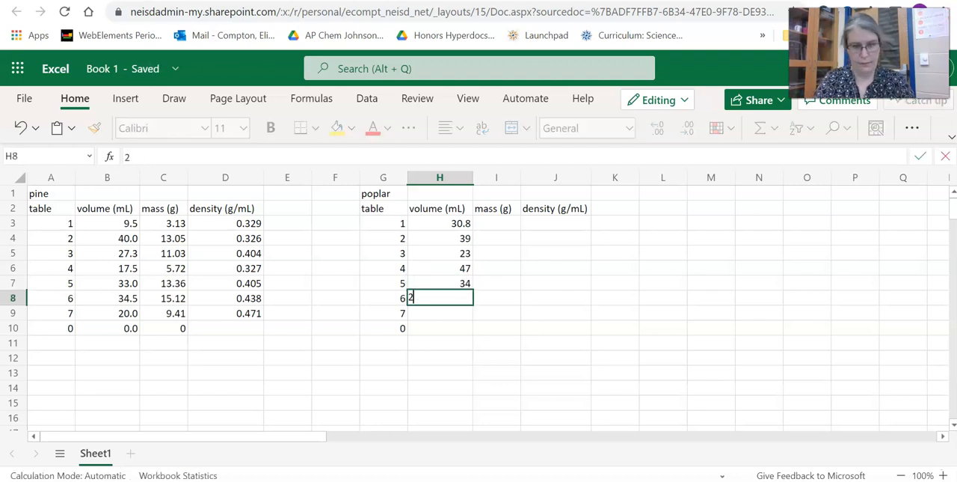
pyautogui.press('Return')
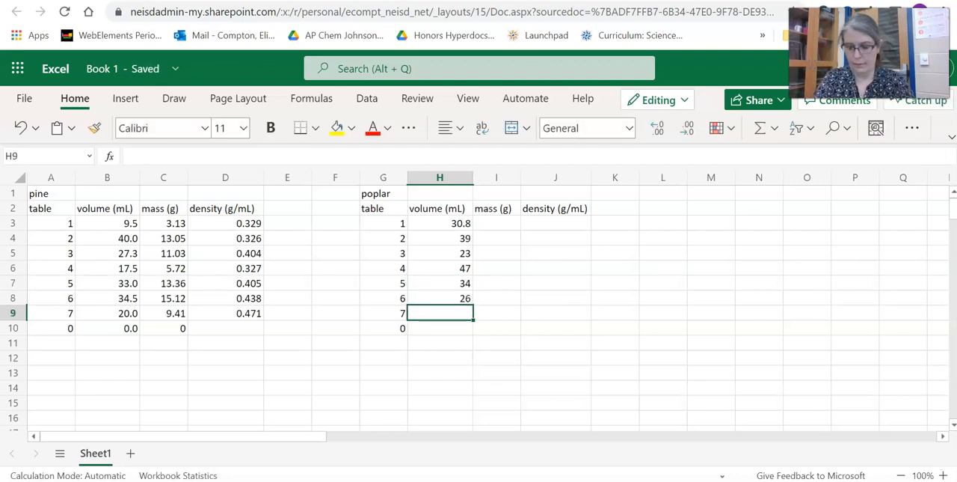
pyautogui.write('38.0')
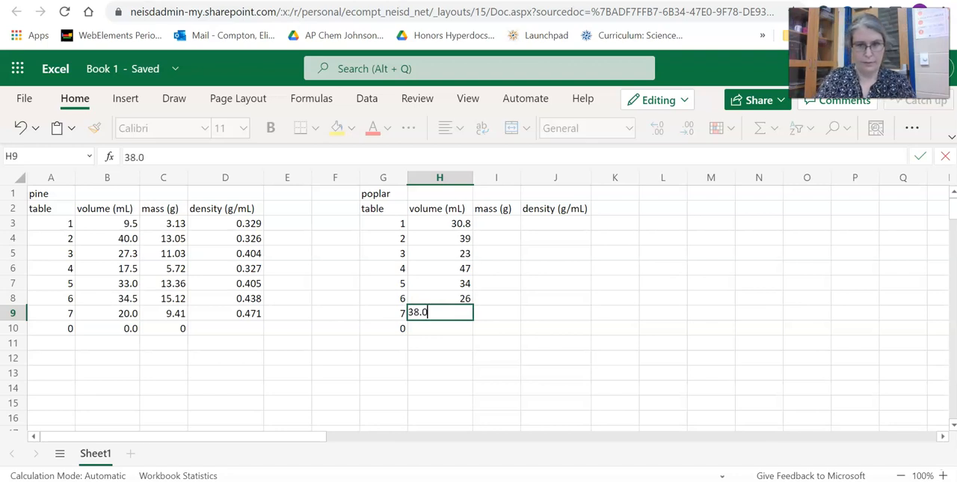
pyautogui.press('Return')
pyautogui.write('0')
pyautogui.press('Return')
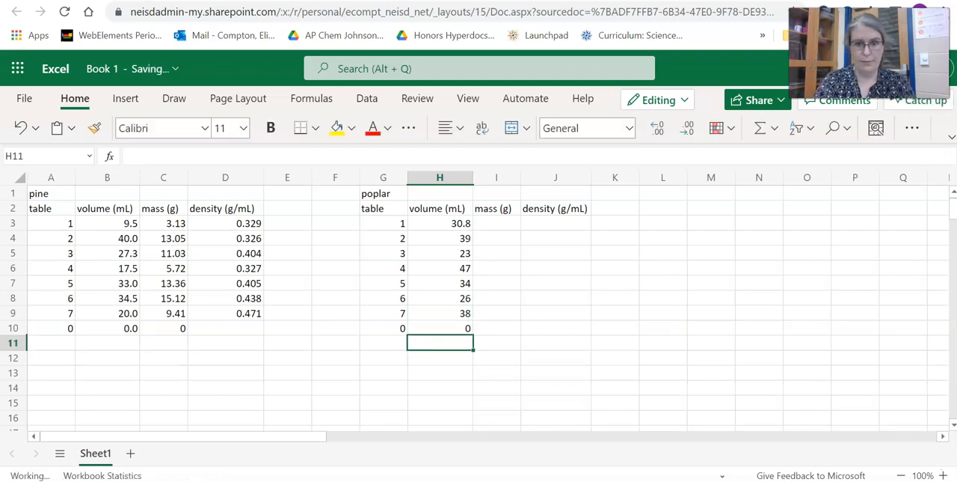
# - Format the poplar volumes in H3 to H10 to one decimal place
pyautogui.moveTo(442, 223); pyautogui.dragTo(462, 326)
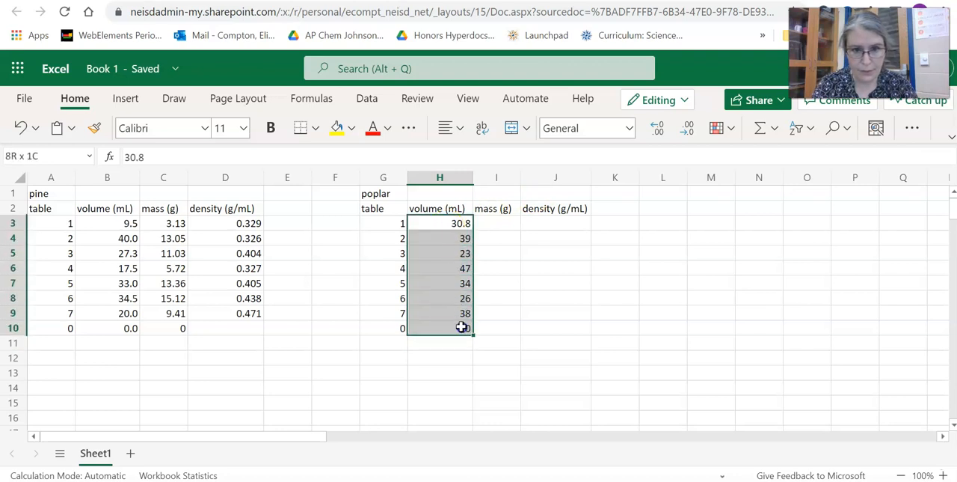
pyautogui.click(660, 133)
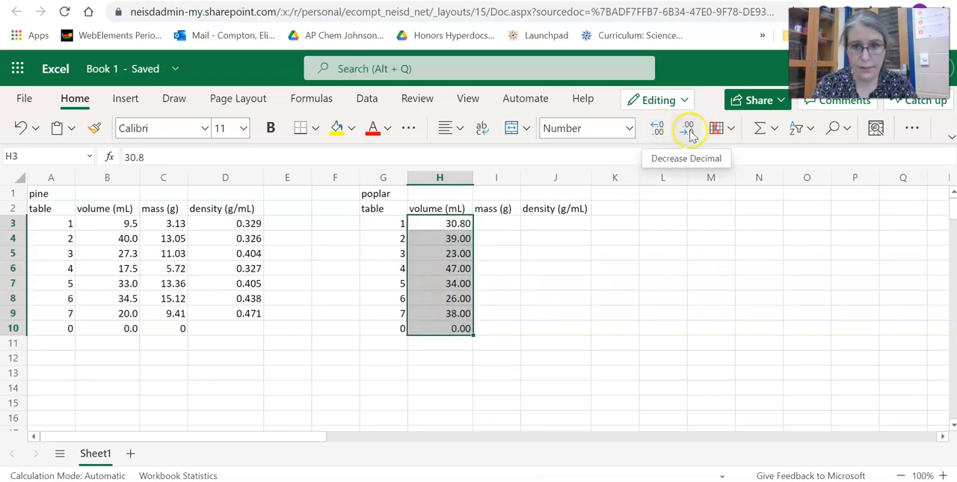
pyautogui.click(689, 132)
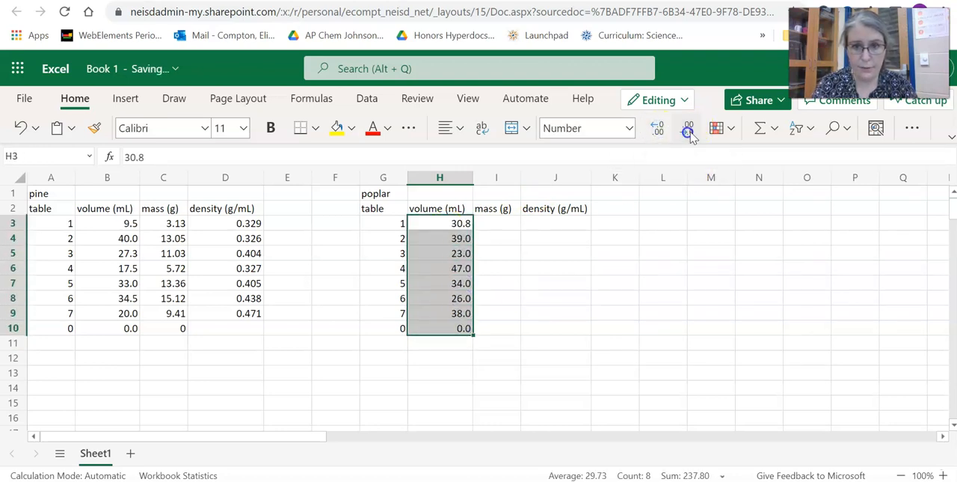
# - Enter the poplar masses 18.76, 20.95, 11.95, 23.55, 17.84, 14.6, 19.26 and 0 in cells I3 to I10
pyautogui.click(509, 222)
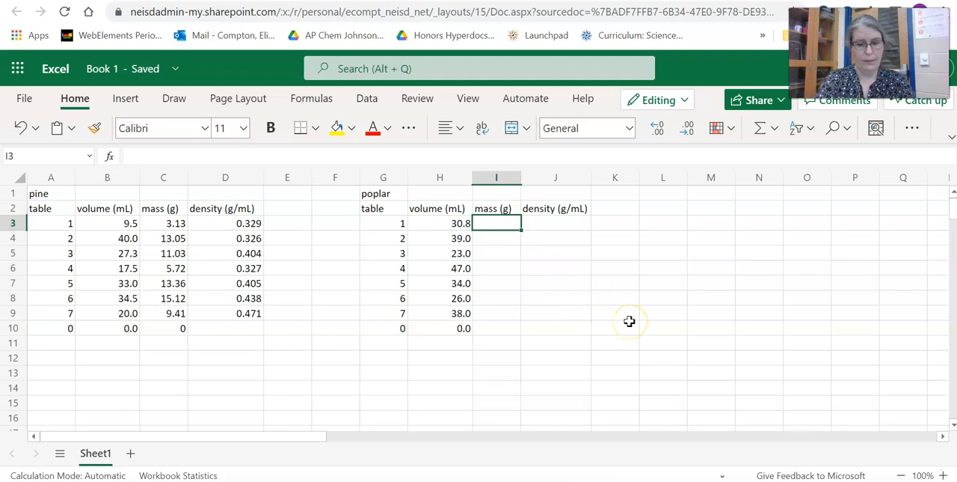
pyautogui.write('18.76')
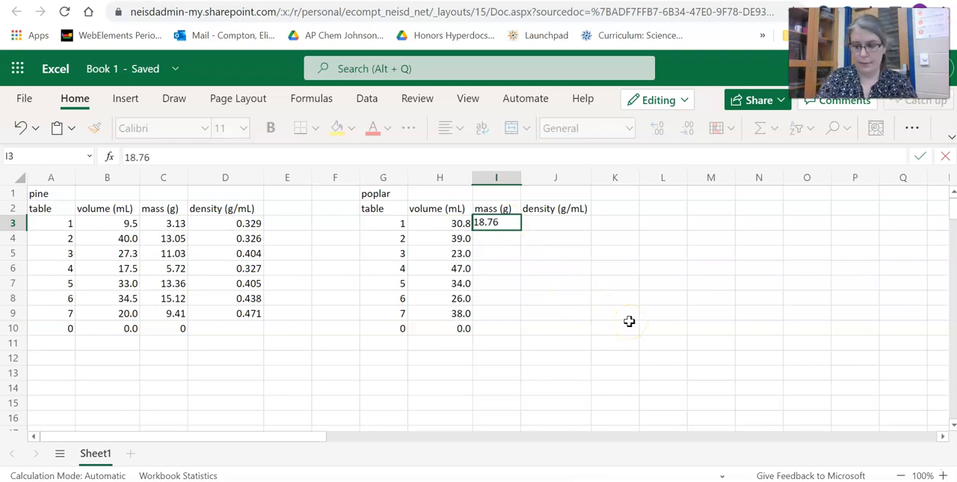
pyautogui.press('Return')
pyautogui.write('20.95')
pyautogui.press('Return')
pyautogui.write('11.')
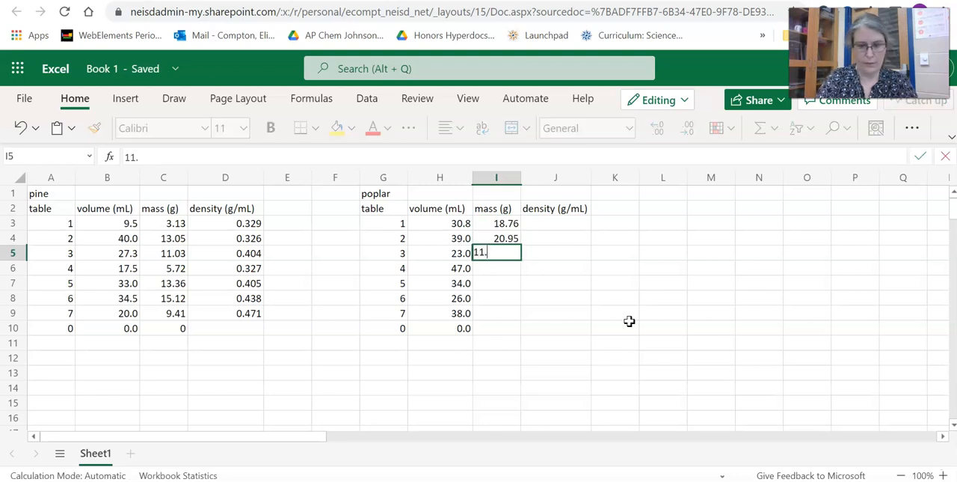
pyautogui.write('95')
pyautogui.press('Return')
pyautogui.write('2')
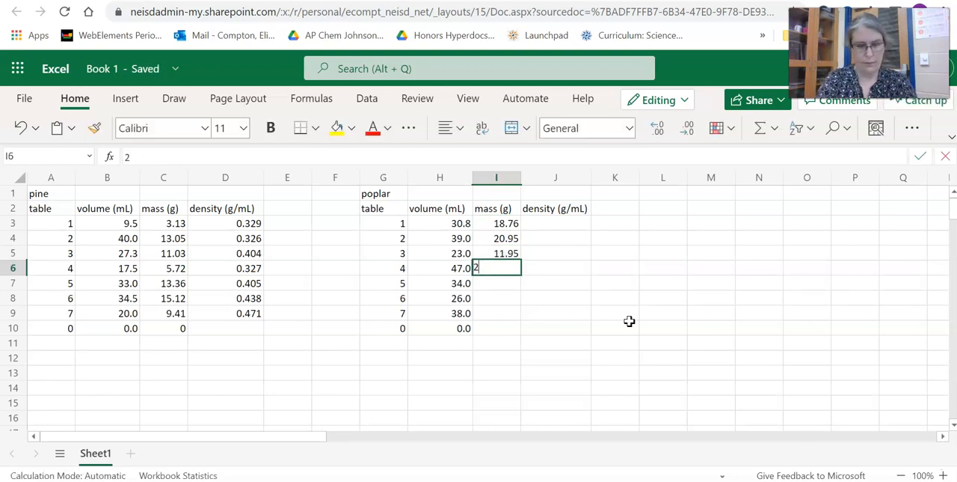
pyautogui.write('3.55')
pyautogui.press('Return')
pyautogui.write('1')
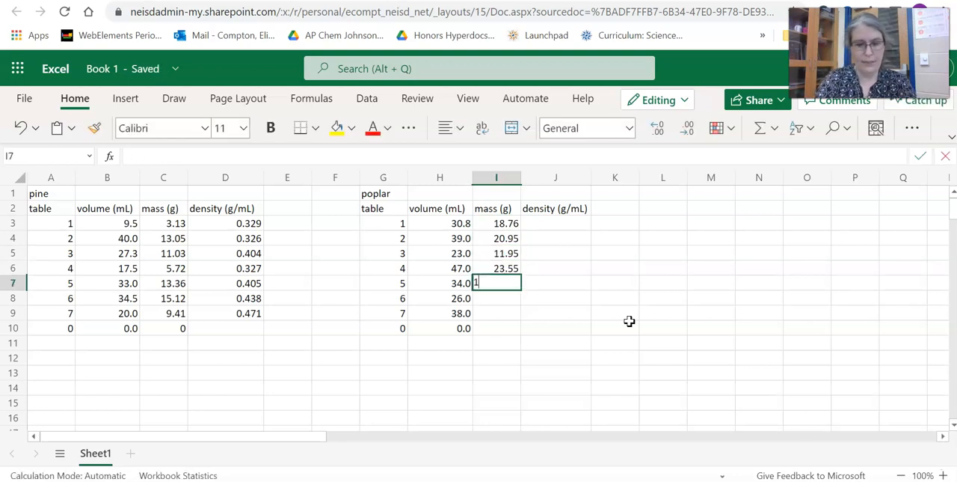
pyautogui.write('7.84')
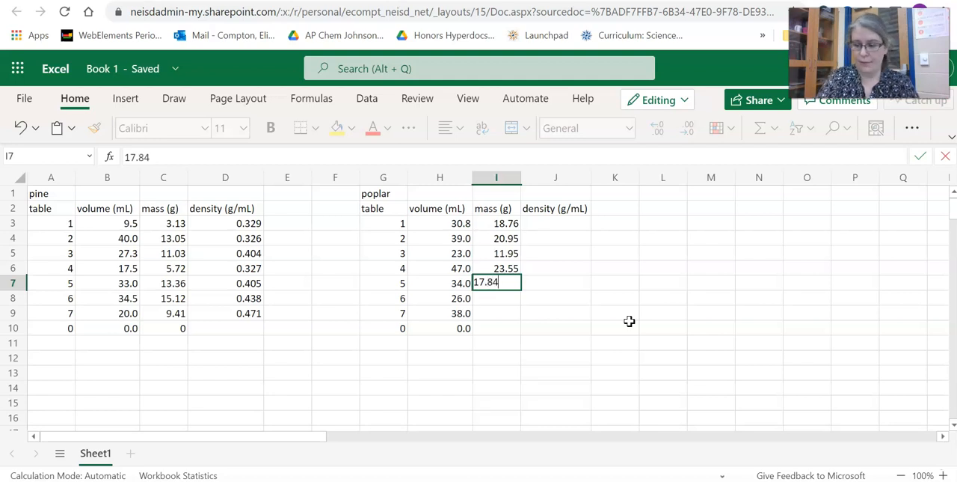
pyautogui.press('Return')
pyautogui.write('14.60')
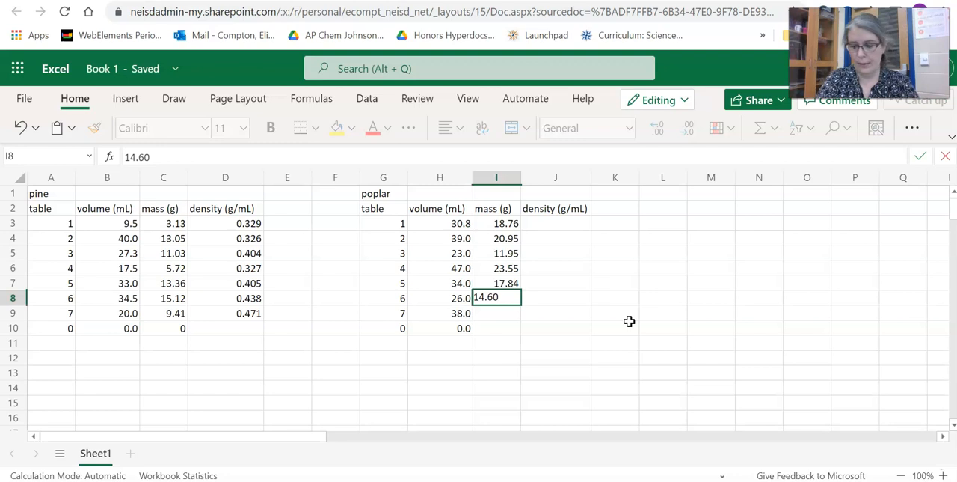
pyautogui.press('Return')
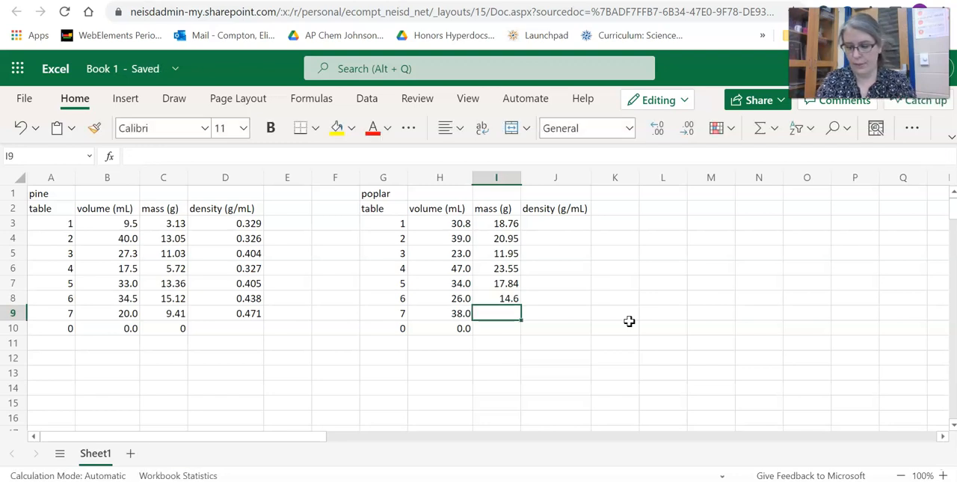
pyautogui.write('19.')
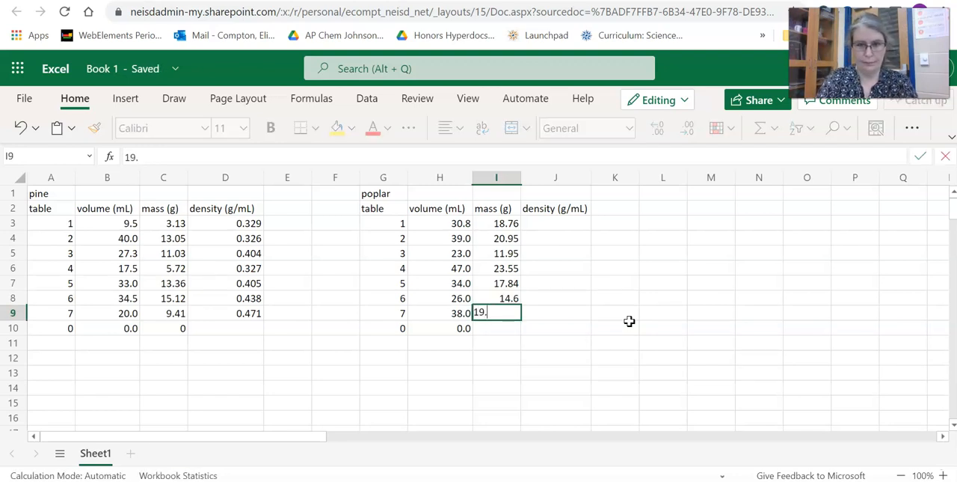
pyautogui.write('26')
pyautogui.press('Return')
pyautogui.write('0')
pyautogui.press('Return')
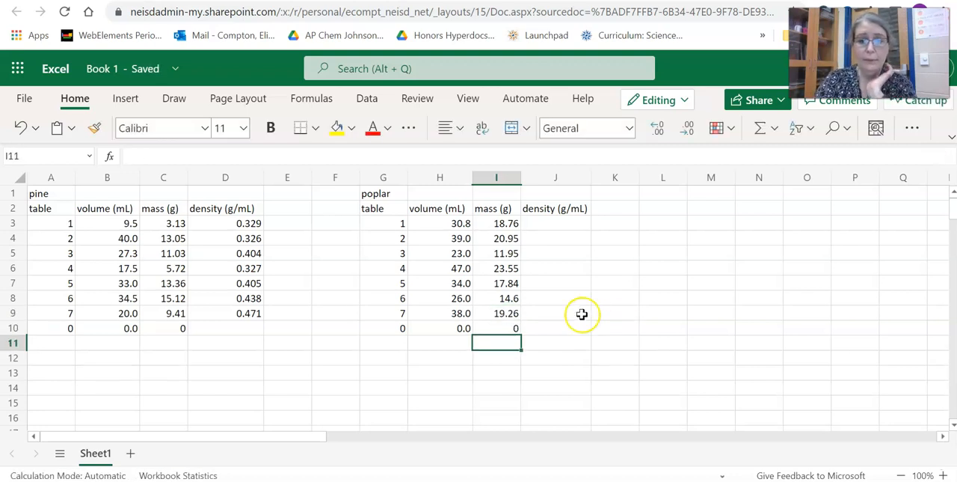
# - Format the poplar masses in I3 to I10 to two decimal places
pyautogui.moveTo(516, 221); pyautogui.dragTo(510, 321)
pyautogui.click(657, 127)
pyautogui.click(684, 128)
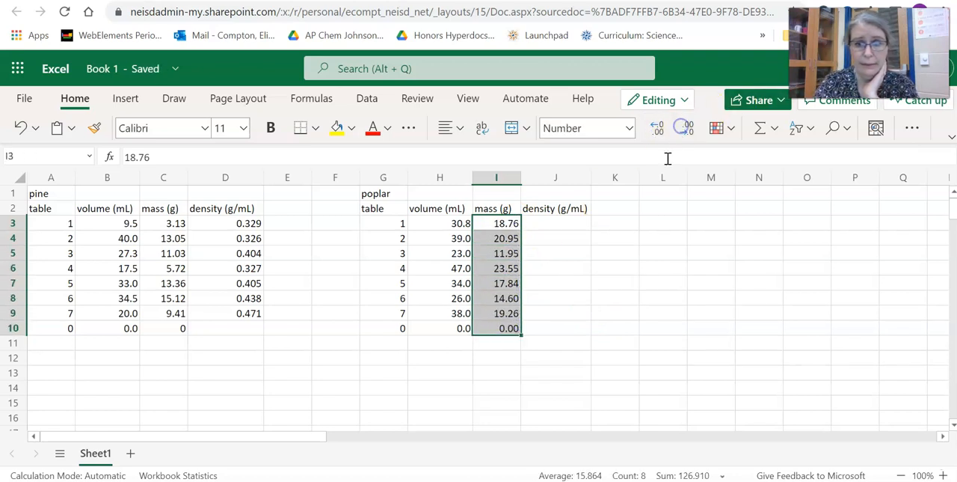
# - Calculate the poplar densities by entering =I3/H3 in J3 and filling the formula down to J10
pyautogui.click(569, 221)
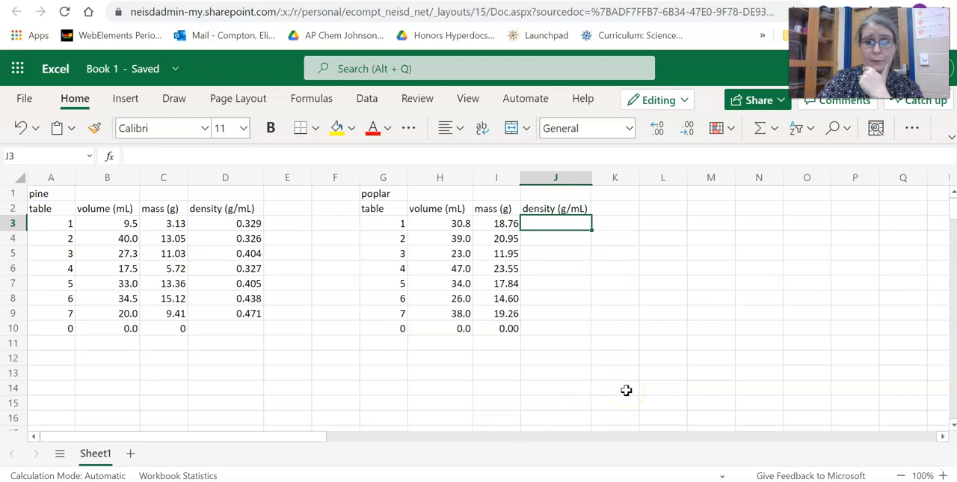
pyautogui.write('=')
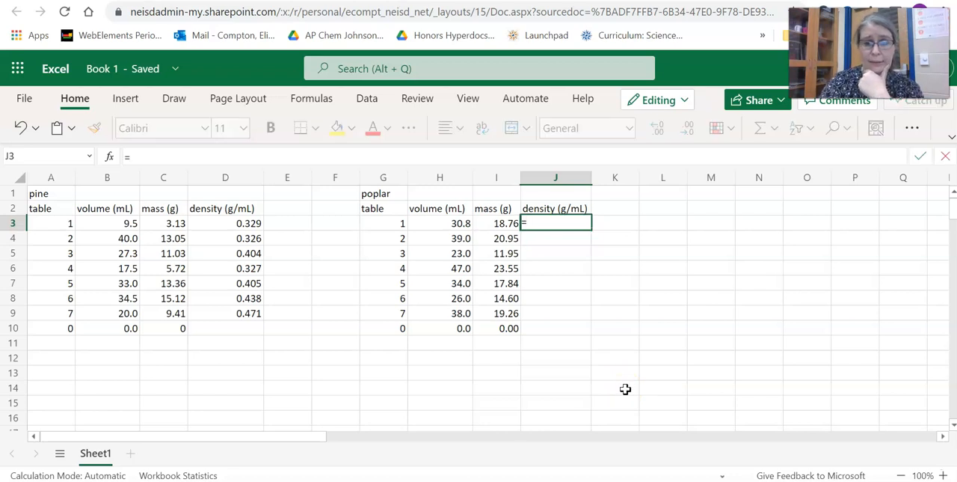
pyautogui.click(499, 222)
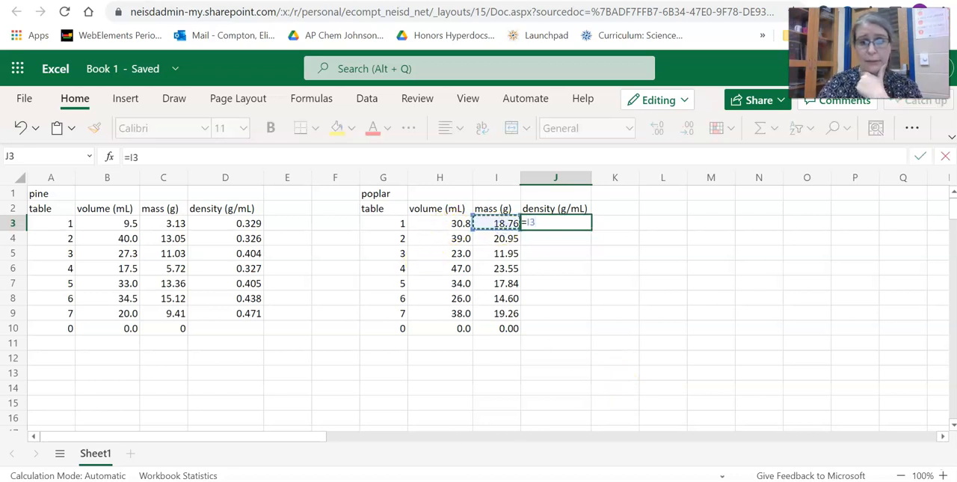
pyautogui.write('/')
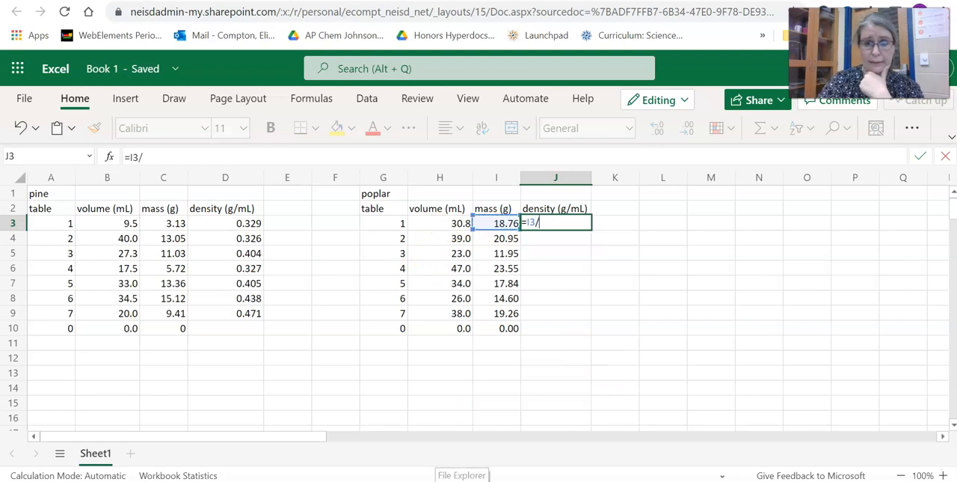
pyautogui.click(449, 221)
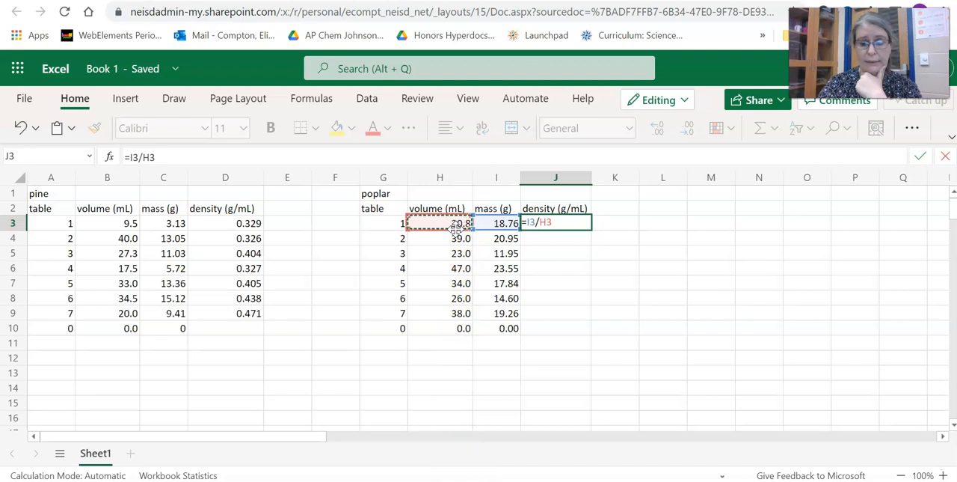
pyautogui.press('Return')
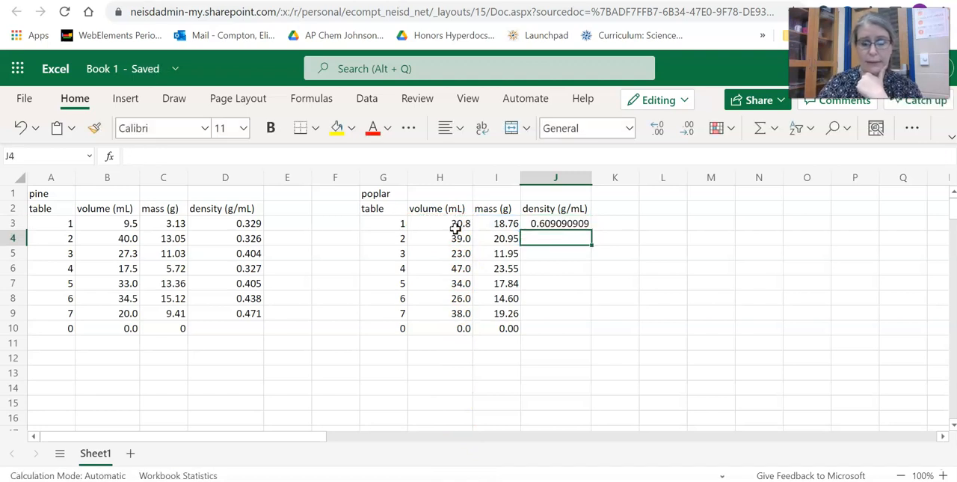
pyautogui.click(574, 224)
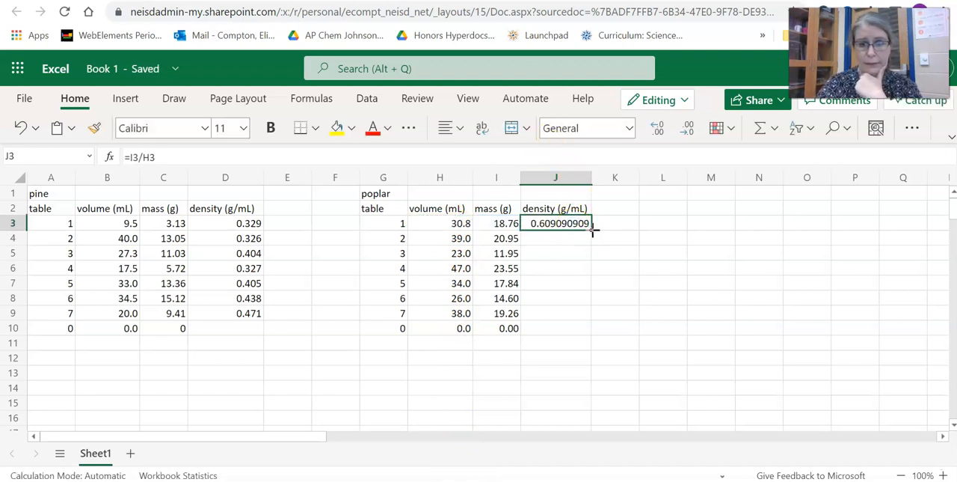
pyautogui.moveTo(593, 232); pyautogui.dragTo(589, 332)
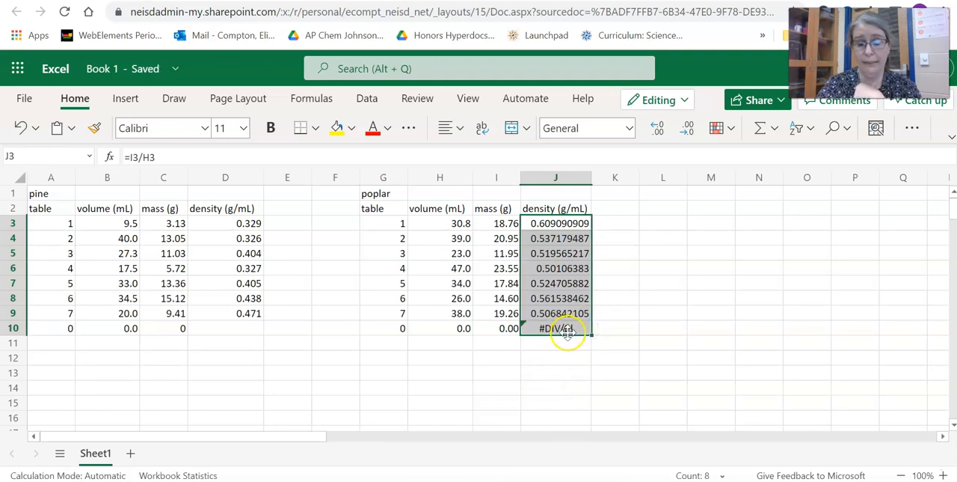
# - Clear the density formula from cell J3
pyautogui.click(152, 155)
pyautogui.press('BackSpace')
pyautogui.press('BackSpace')
pyautogui.press('BackSpace')
pyautogui.press('BackSpace')
pyautogui.press('BackSpace')
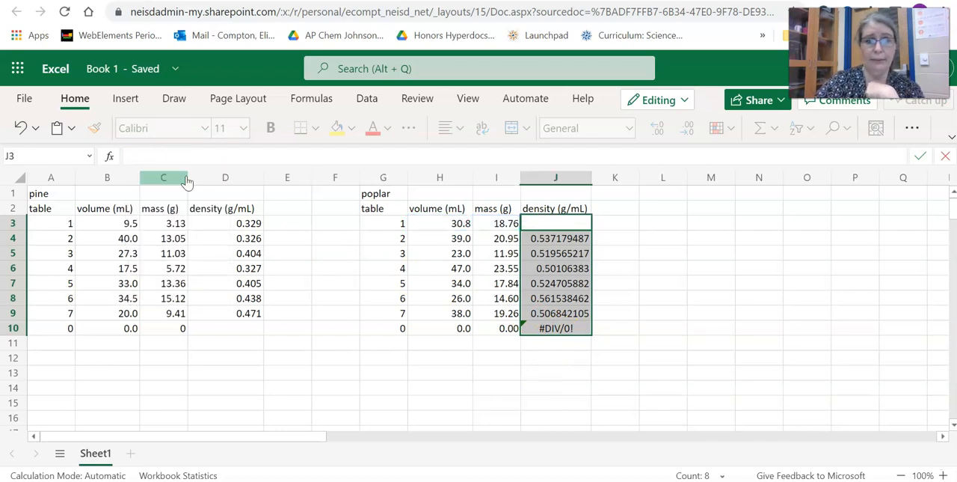
pyautogui.click(630, 298)
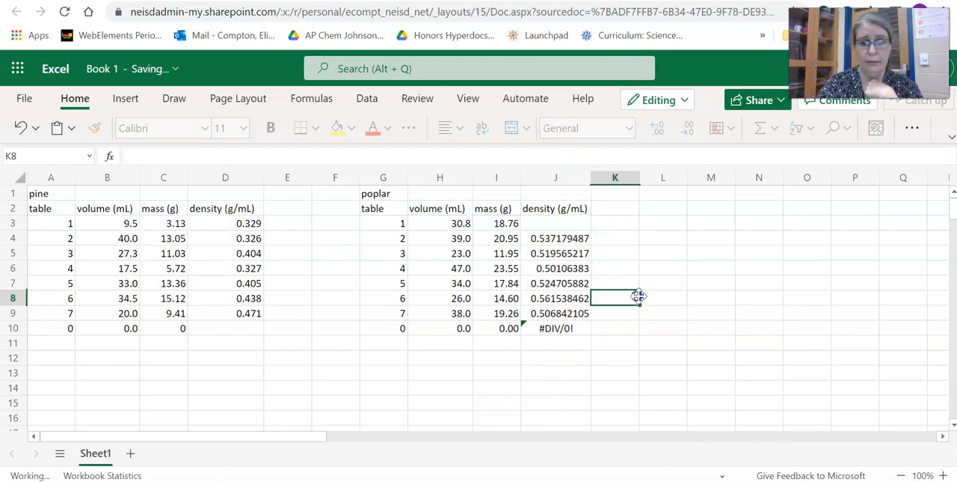
# - Clear the zero row's density in J10 and enter the formula =I3/H3 in J3
pyautogui.click(582, 329)
pyautogui.press('Delete')
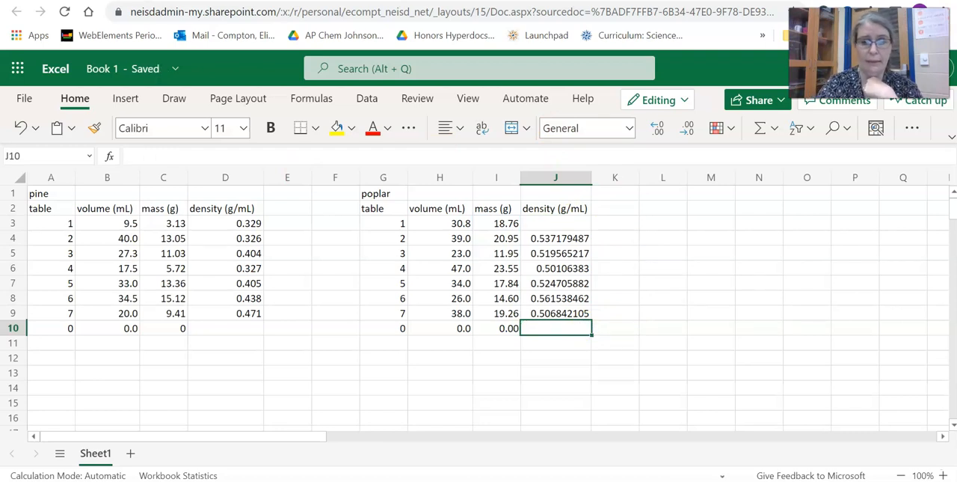
pyautogui.click(552, 223)
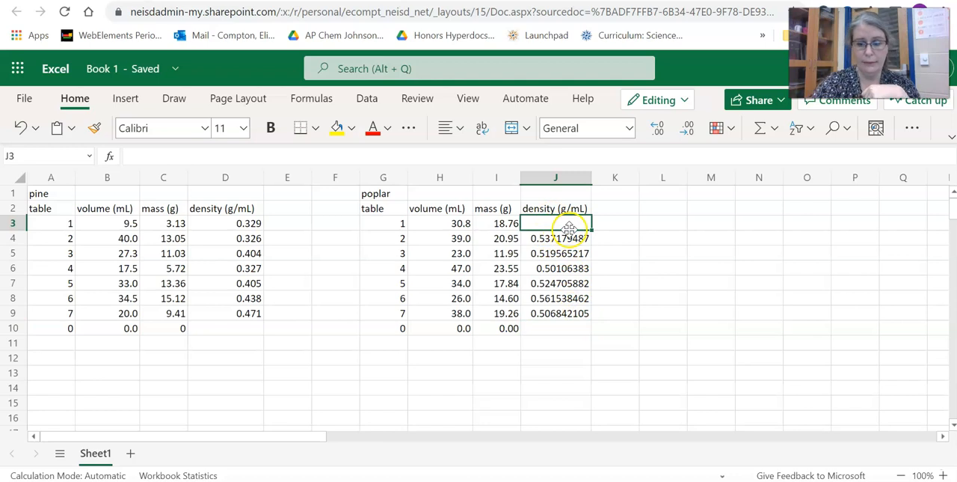
pyautogui.write('=')
pyautogui.click(495, 223)
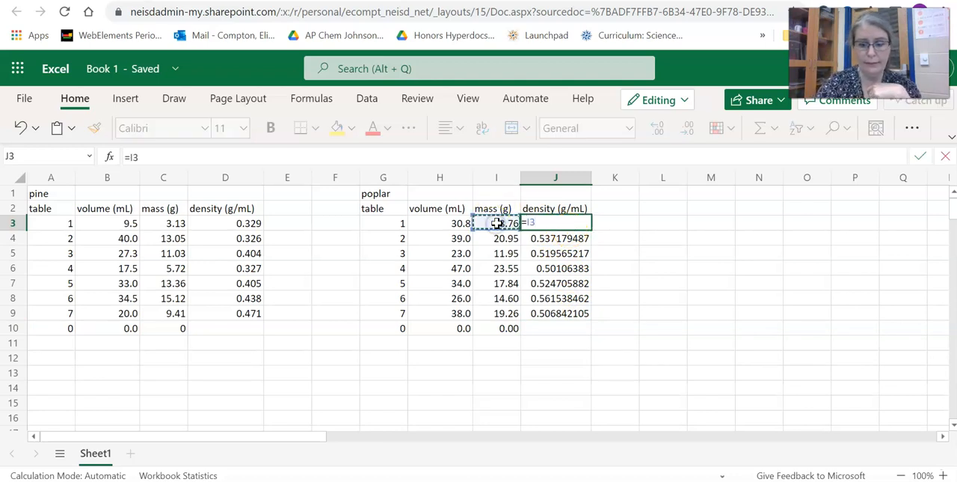
pyautogui.click(462, 224)
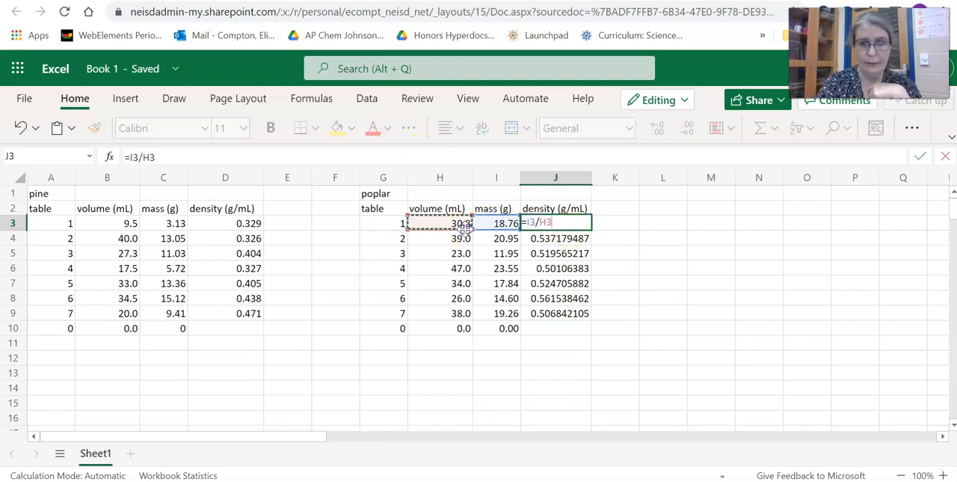
pyautogui.press('Return')
# - Format the poplar densities in J3 to J9 to three decimal places
pyautogui.click(582, 223)
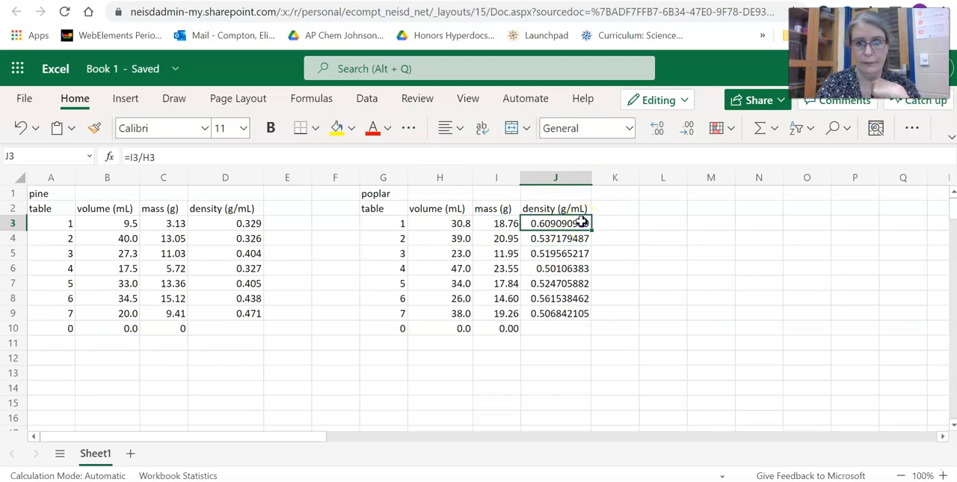
pyautogui.moveTo(582, 223); pyautogui.dragTo(585, 312)
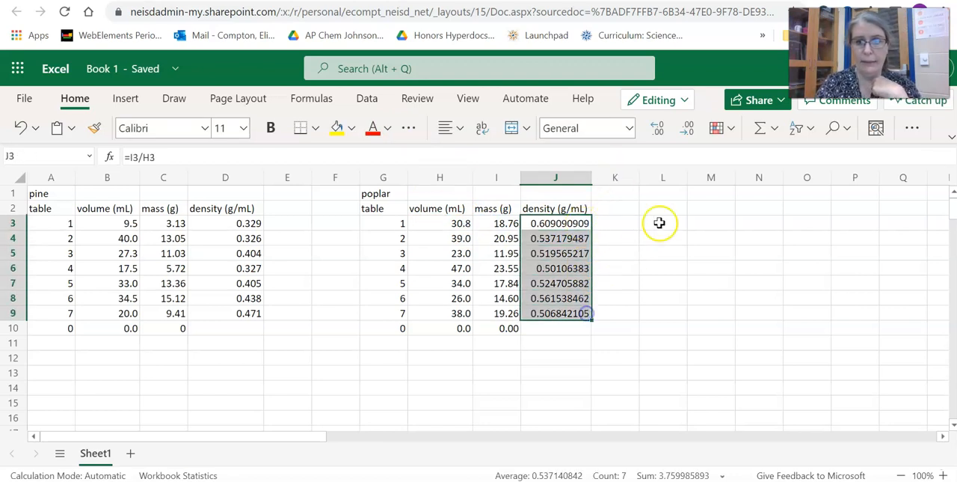
pyautogui.click(685, 129)
pyautogui.click(685, 129)
pyautogui.click(686, 129)
pyautogui.click(685, 130)
pyautogui.click(685, 129)
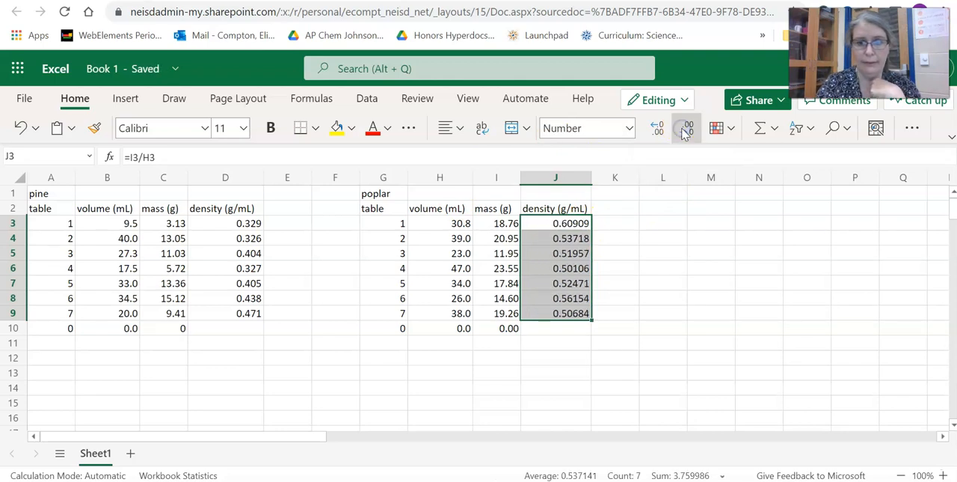
pyautogui.click(685, 129)
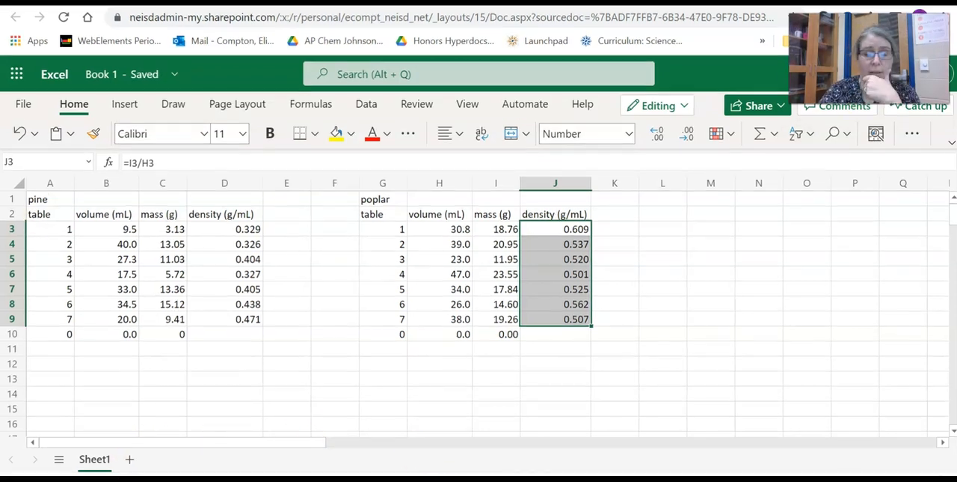
# - Apply all borders to the pine table A2:D9 and the poplar table G2:J9
pyautogui.click(407, 420)
pyautogui.click(61, 215)
pyautogui.moveTo(61, 215); pyautogui.dragTo(242, 319)
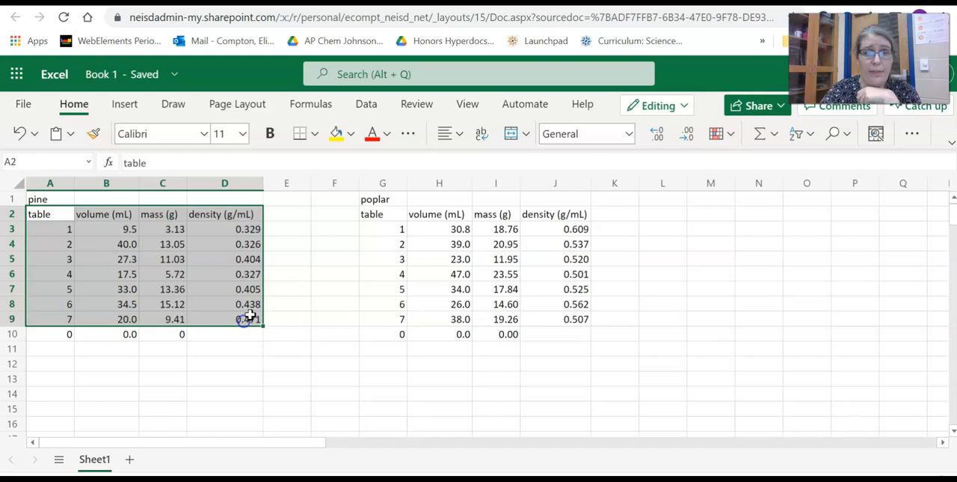
pyautogui.click(314, 133)
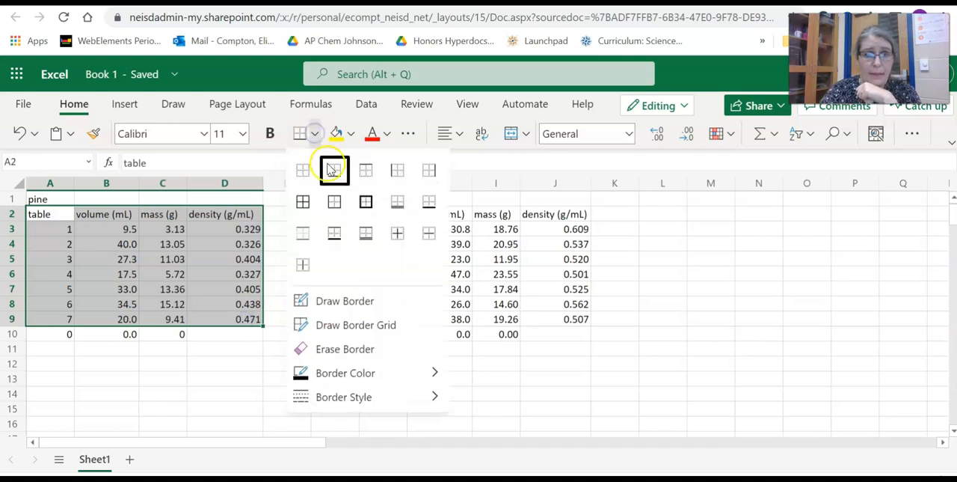
pyautogui.click(332, 204)
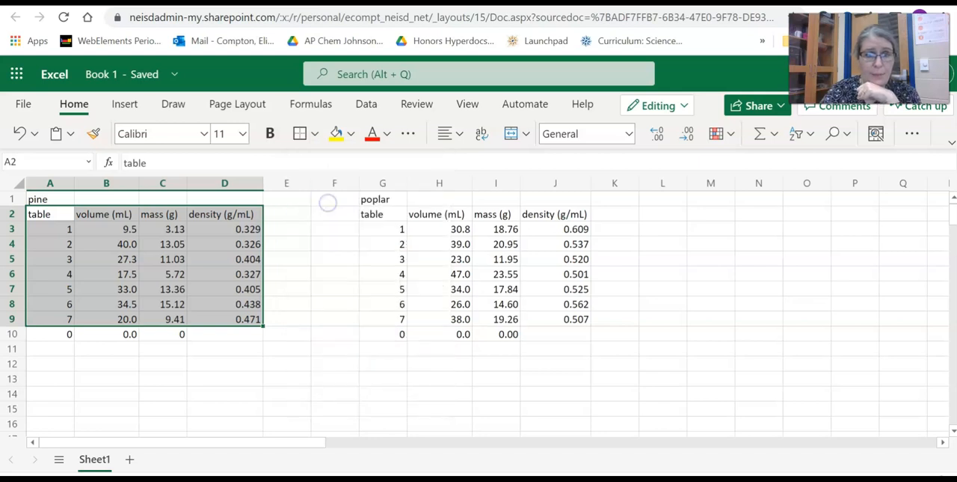
pyautogui.click(314, 134)
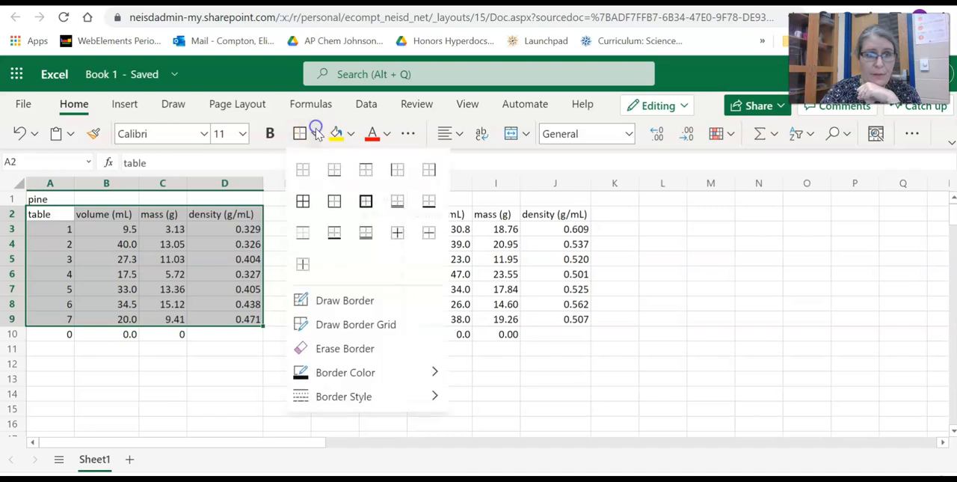
pyautogui.click(312, 206)
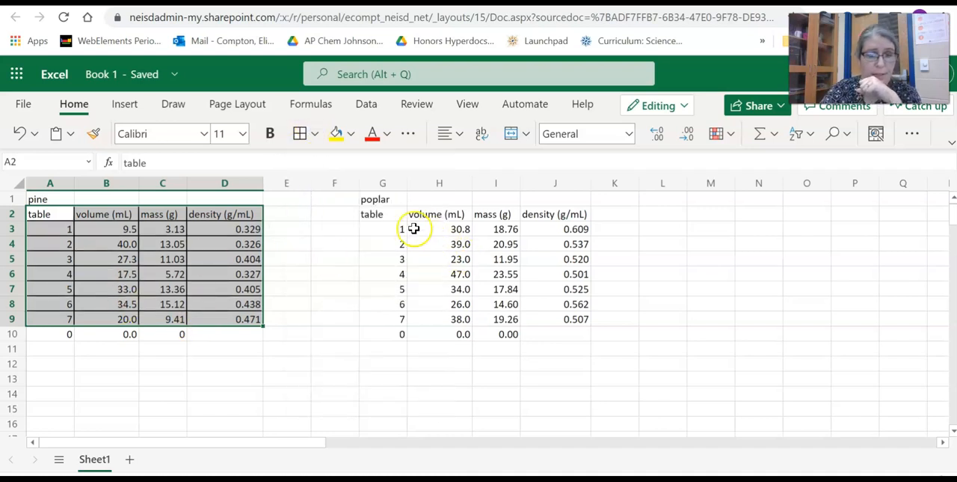
pyautogui.moveTo(378, 215); pyautogui.dragTo(559, 319)
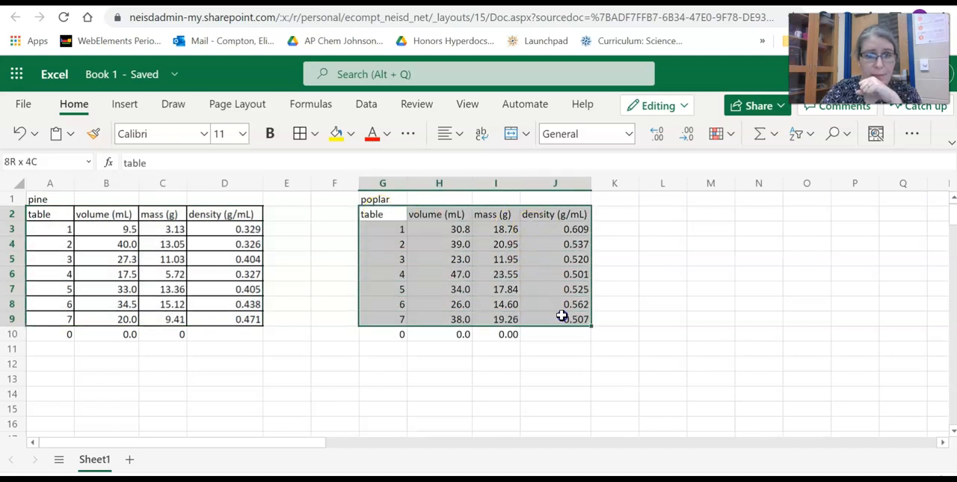
pyautogui.click(302, 136)
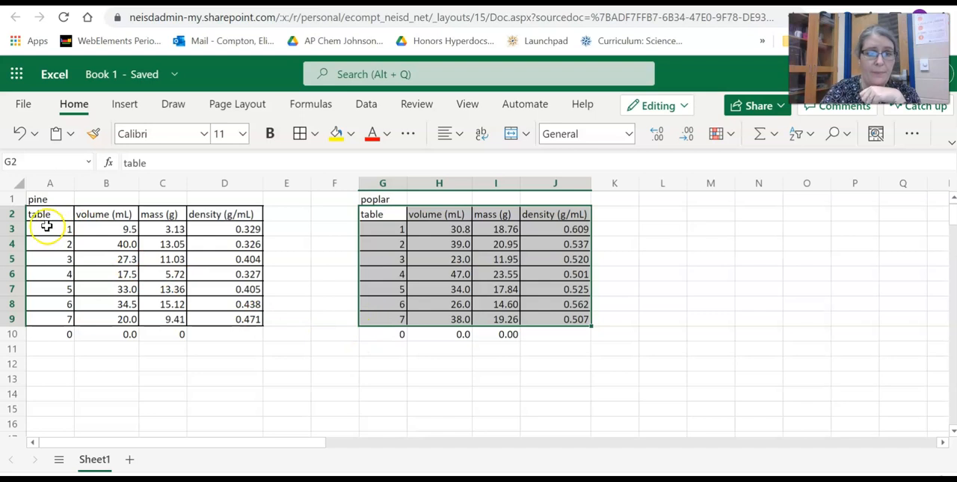
# - Copy the bordered pine table in A2:D9
pyautogui.moveTo(41, 213); pyautogui.dragTo(252, 318)
pyautogui.hotkey('ctrl', 'c')
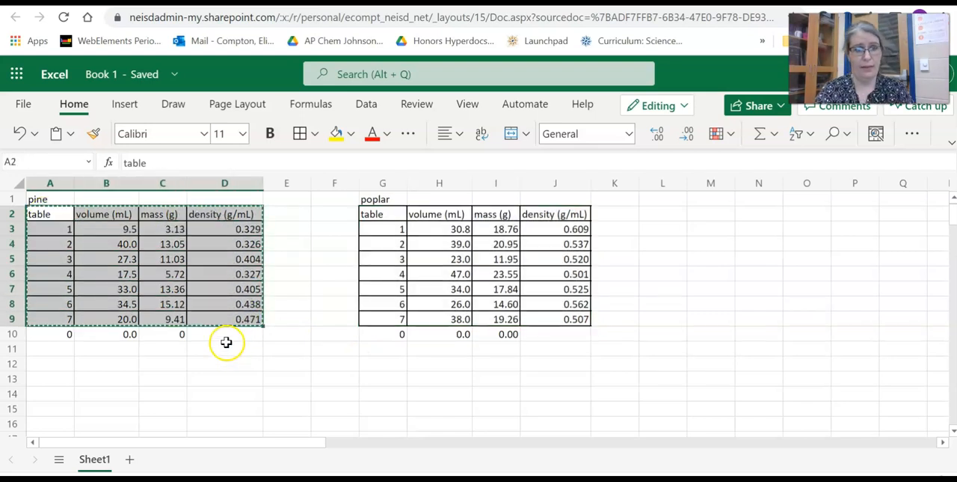
pyautogui.rightClick(217, 299)
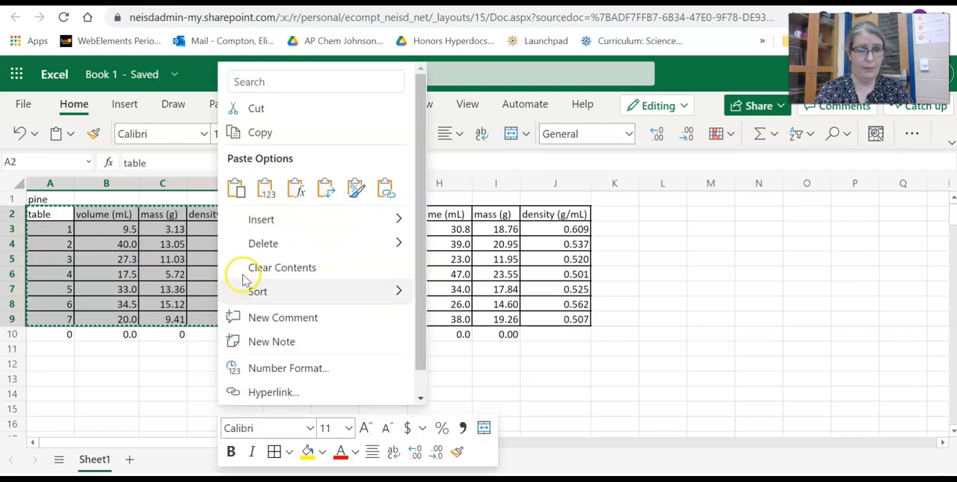
pyautogui.click(261, 132)
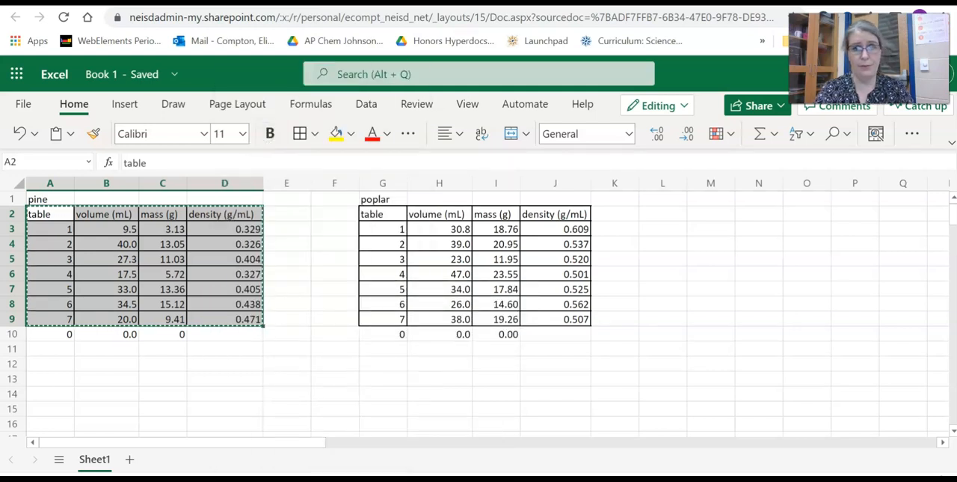
# - Switch to the Google Docs lab report and add the heading "Class Results for Treated Pine:" below the Table Results table
pyautogui.click(695, 2)
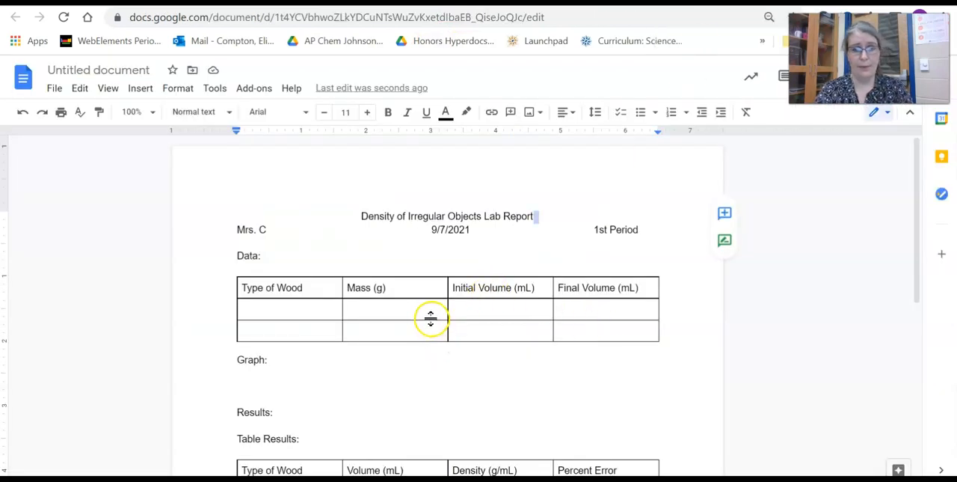
pyautogui.scroll(-2, 430, 318)
pyautogui.scroll(1, 432, 317)
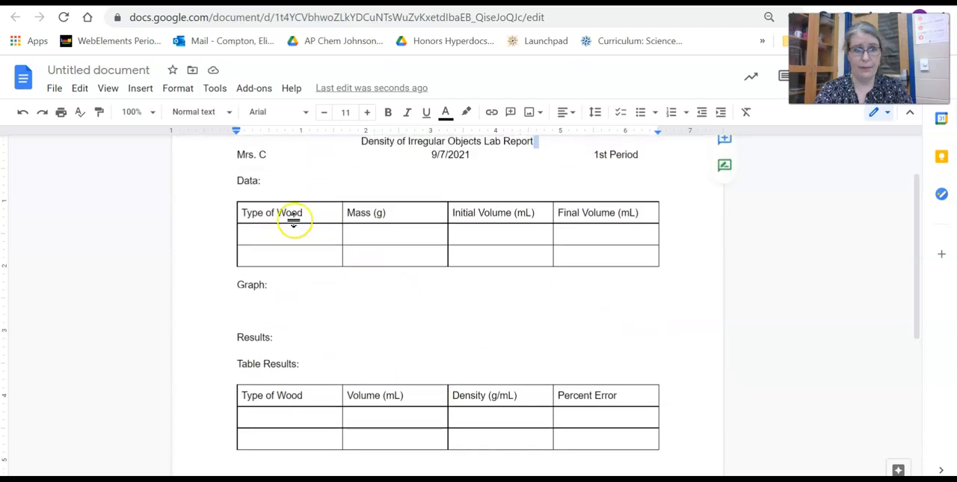
pyautogui.scroll(-1, 269, 351)
pyautogui.click(238, 391)
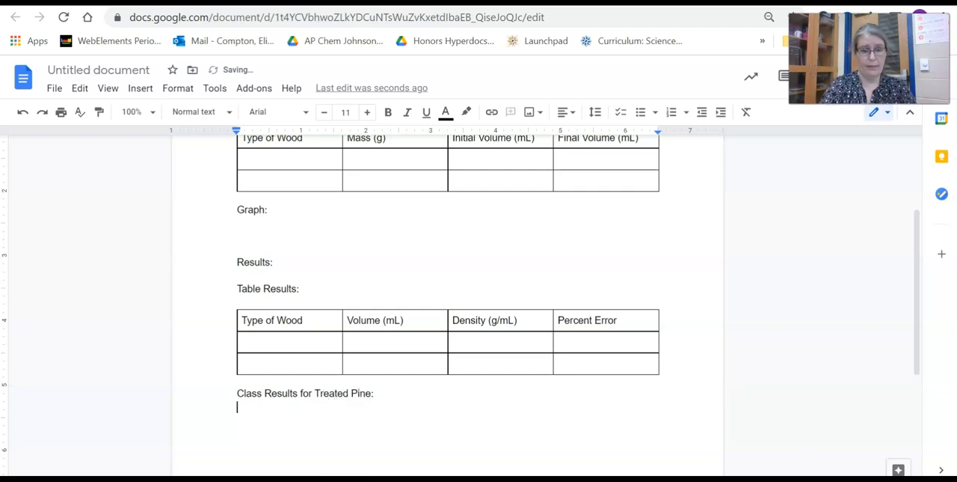
# - Paste the pine table under the treated pine heading and add the heading "Class Results for Poplar" below it
pyautogui.rightClick(278, 416)
pyautogui.click(346, 241)
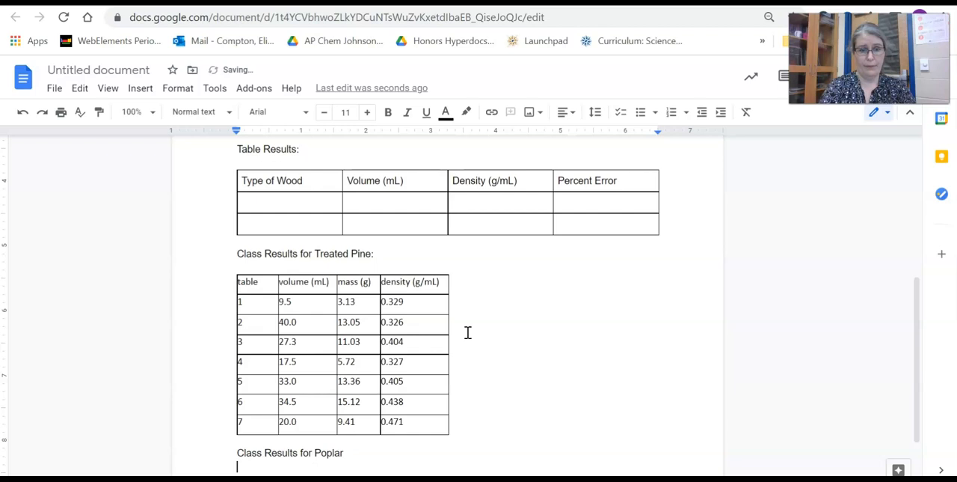
pyautogui.scroll(-2, 486, 329)
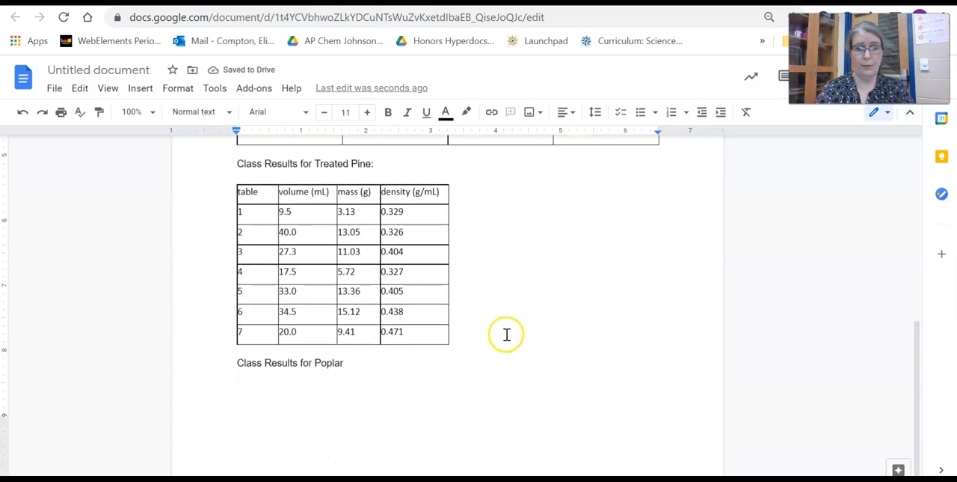
pyautogui.scroll(2, 499, 309)
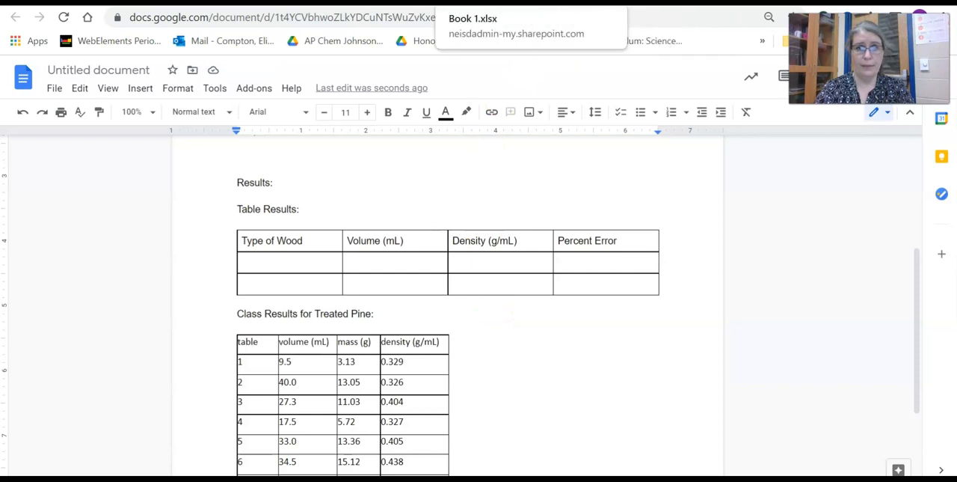
# - Switch to the Excel workbook and copy the bordered poplar table in G2:J9
pyautogui.click(483, 2)
pyautogui.moveTo(378, 218); pyautogui.dragTo(576, 315)
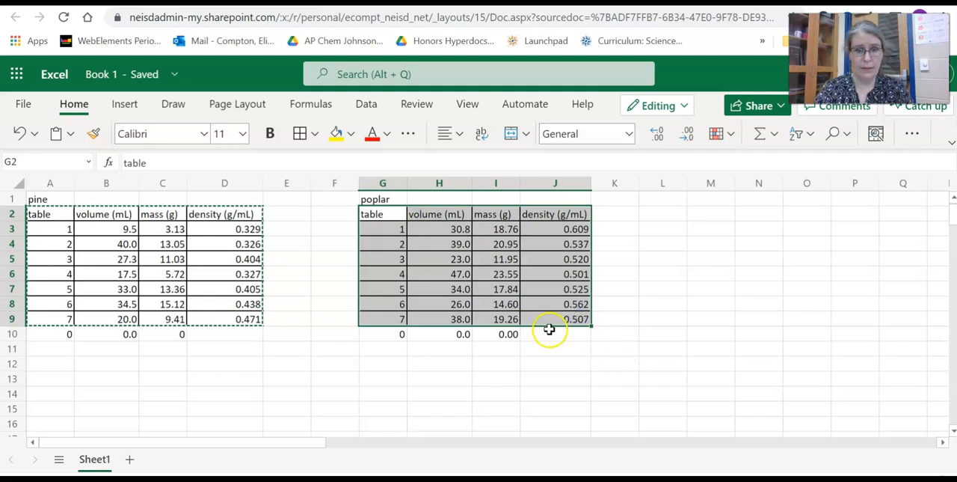
pyautogui.rightClick(543, 305)
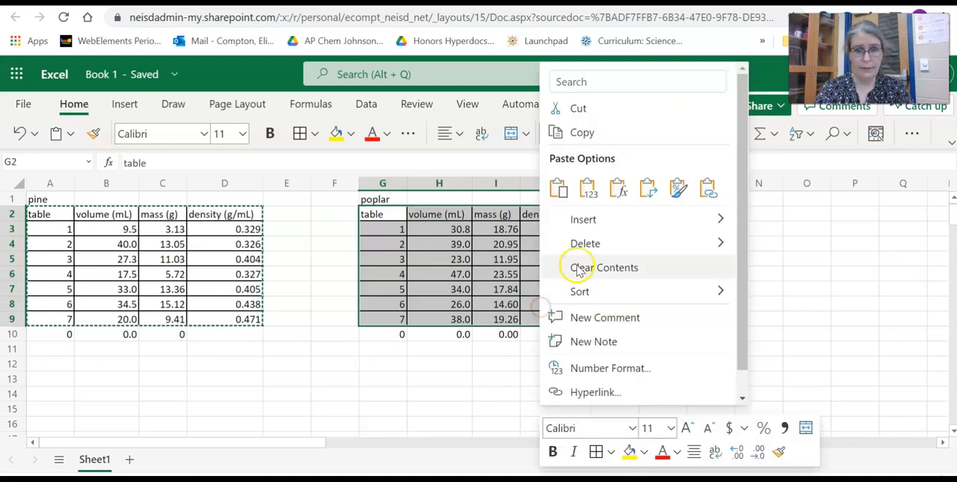
pyautogui.click(572, 133)
# - Switch to the Google Docs lab report and paste the poplar table under the "Class Results for Poplar" heading
pyautogui.hotkey('alt', 'Tab')
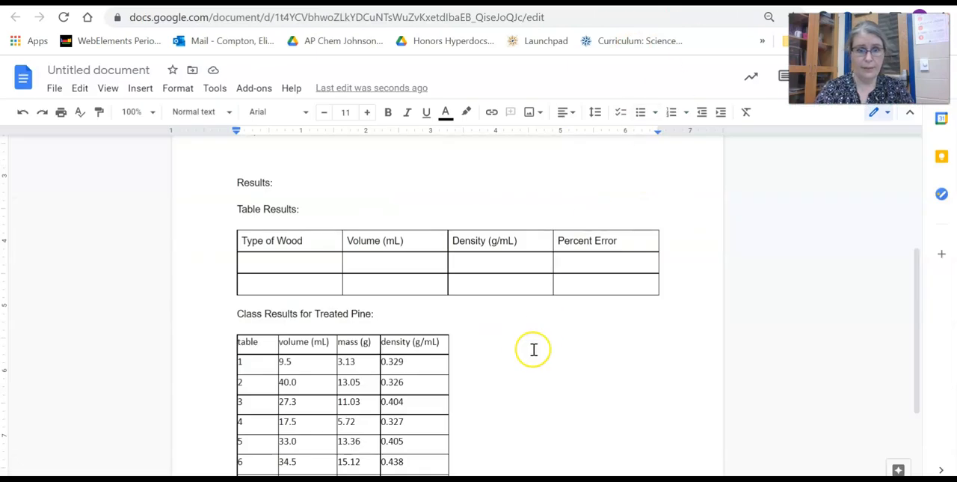
pyautogui.scroll(-4, 532, 349)
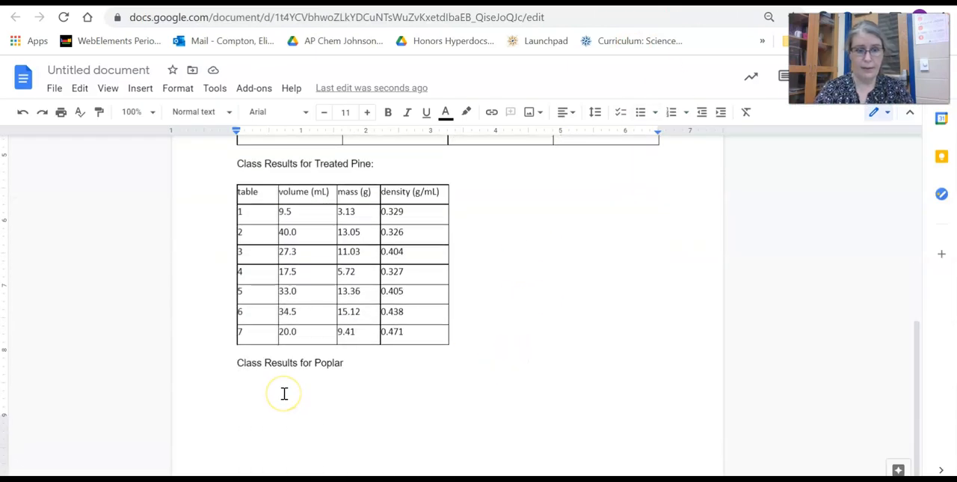
pyautogui.click(284, 393)
pyautogui.hotkey('ctrl', 'v')
pyautogui.scroll(-3, 284, 398)
pyautogui.scroll(3, 284, 395)
pyautogui.scroll(4, 281, 357)
pyautogui.scroll(-5, 258, 374)
pyautogui.scroll(1, 242, 371)
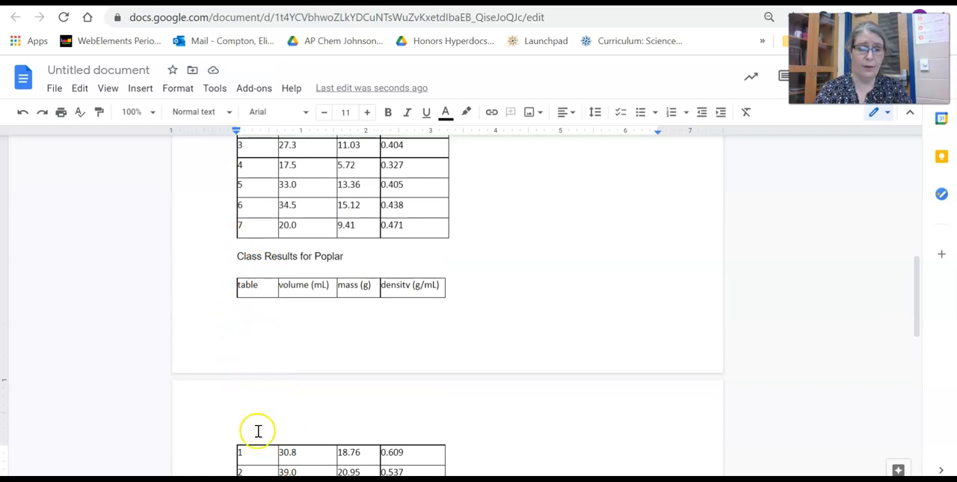
# - Add blank lines above the "Class Results for Poplar" heading to move it and its table together onto the second page
pyautogui.scroll(4, 258, 431)
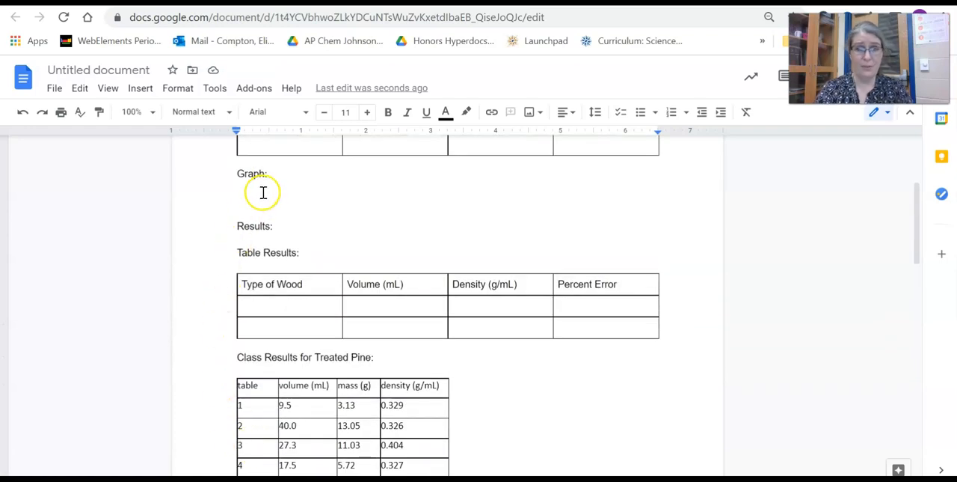
pyautogui.click(263, 193)
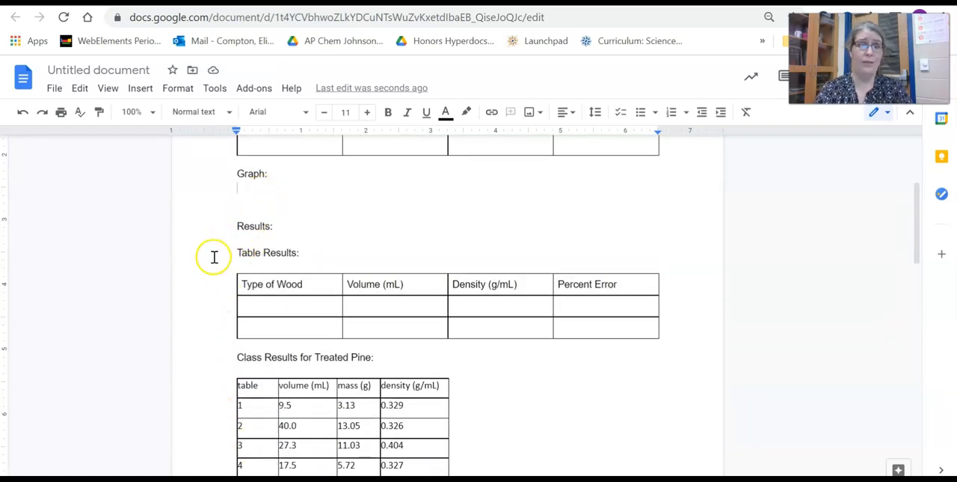
pyautogui.scroll(-4, 240, 256)
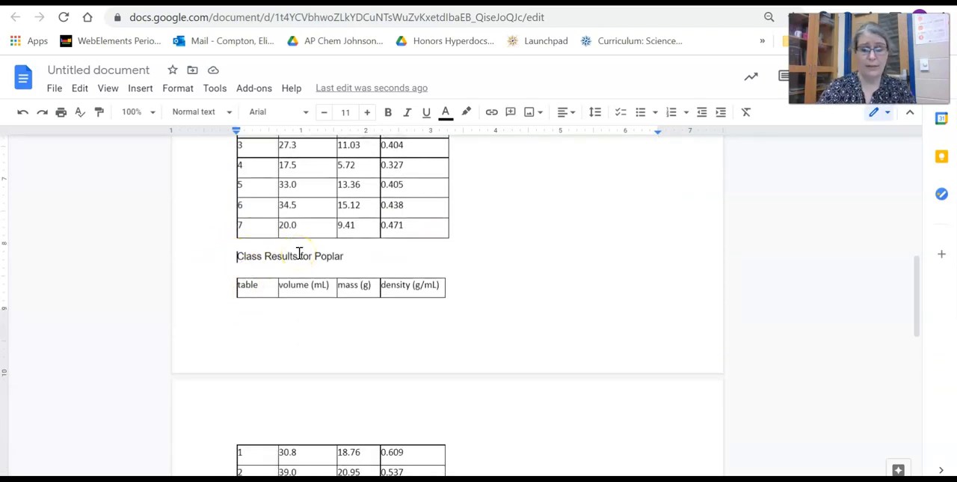
pyautogui.hotkey('ctrl', 'Return')
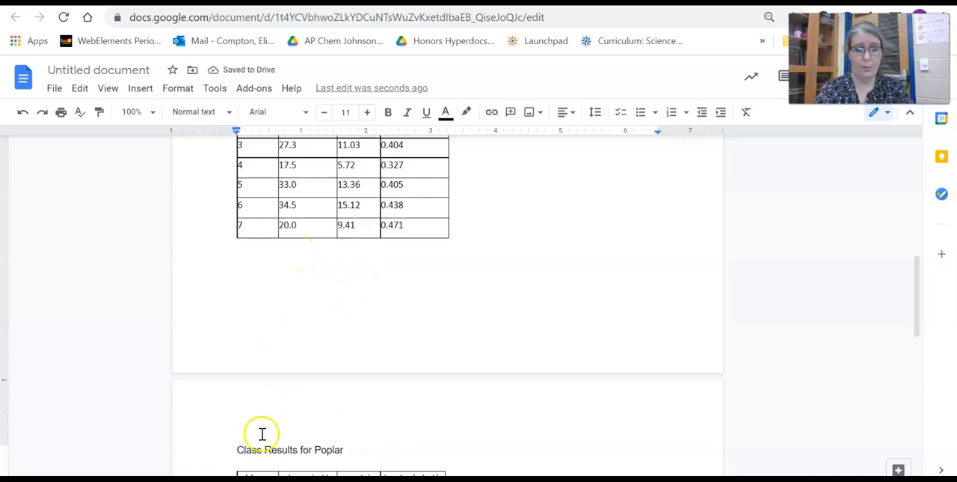
pyautogui.press('BackSpace')
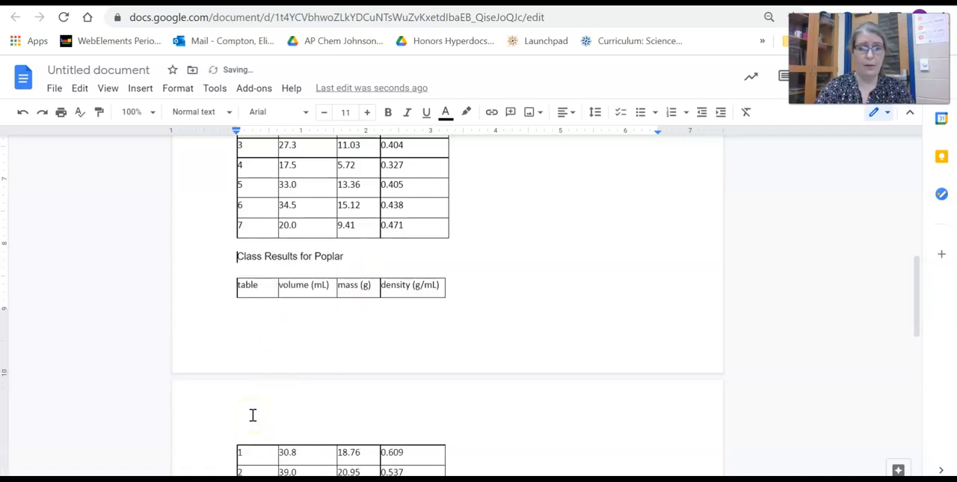
pyautogui.press('Return')
pyautogui.press('Return')
pyautogui.press('Return')
pyautogui.press('Return')
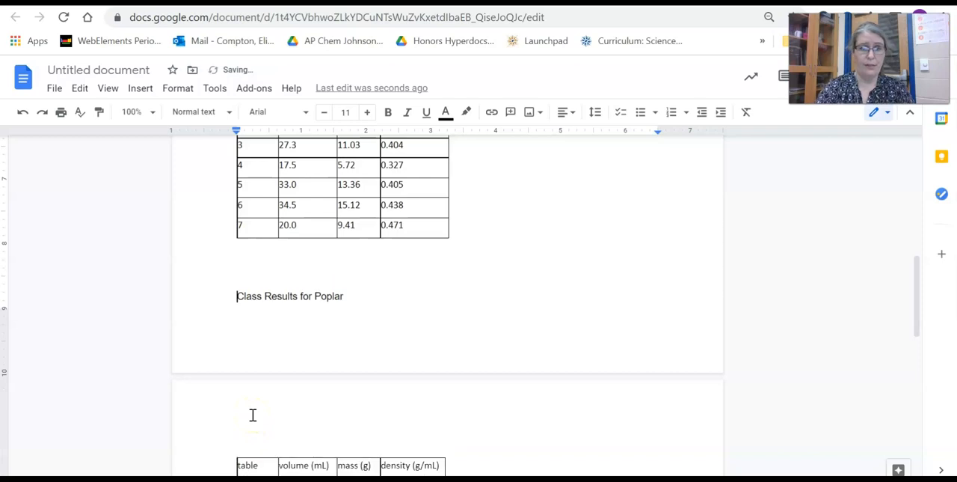
pyautogui.scroll(-4, 253, 414)
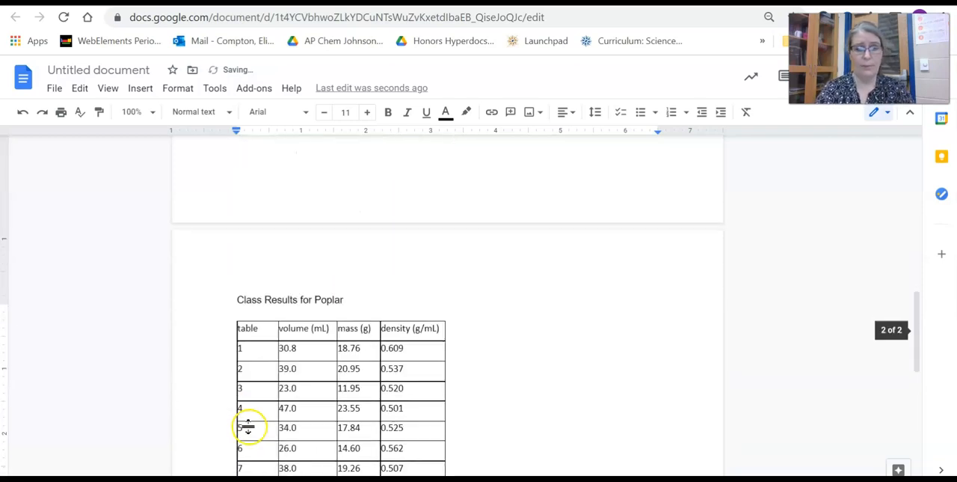
pyautogui.scroll(2, 407, 254)
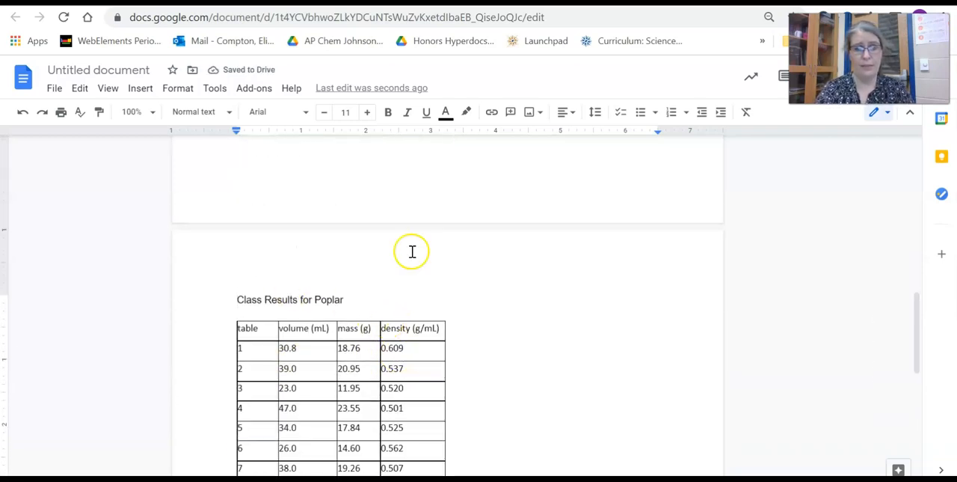
# - Add the heading "Conclusion:" below the poplar table, followed by a new line
pyautogui.scroll(-6, 389, 262)
pyautogui.scroll(2, 310, 301)
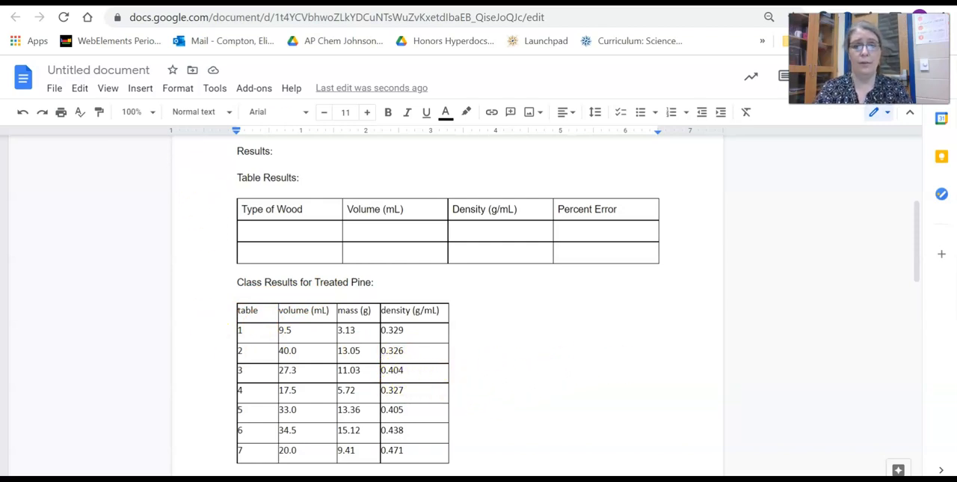
pyautogui.scroll(-7, 521, 257)
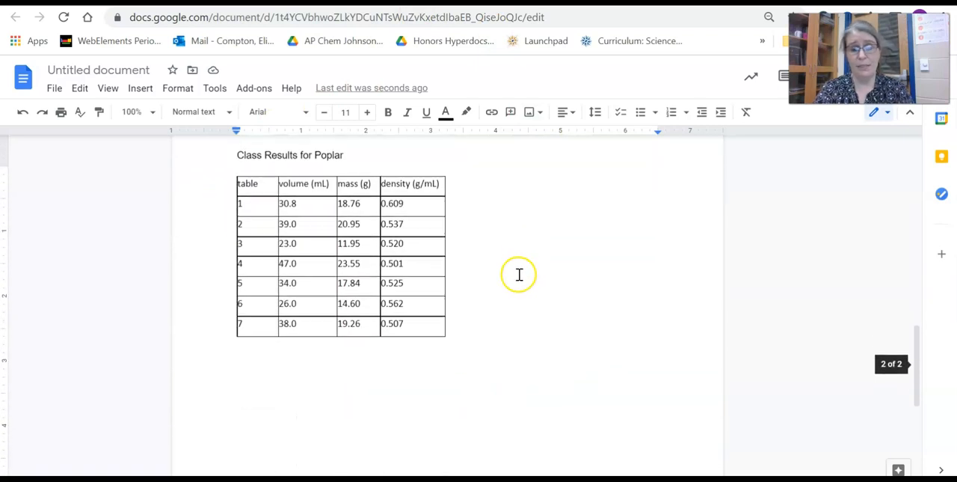
pyautogui.click(486, 320)
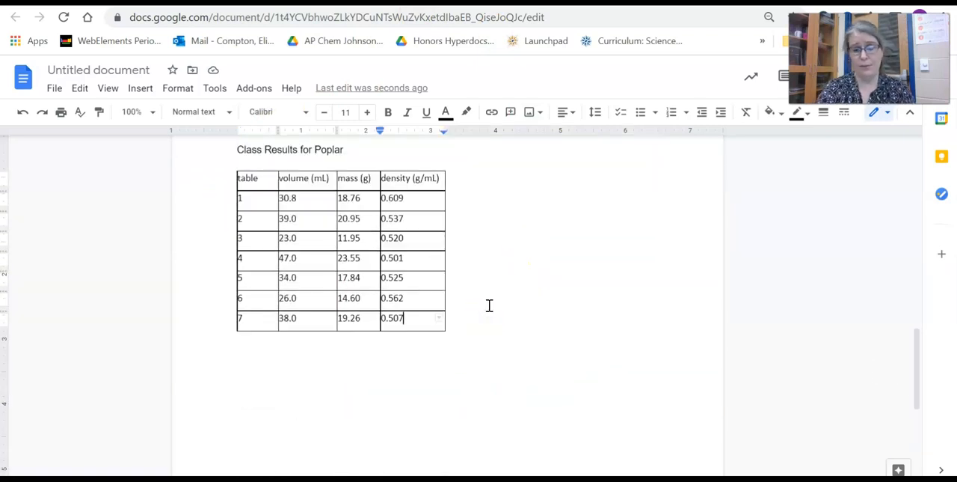
pyautogui.press('Down')
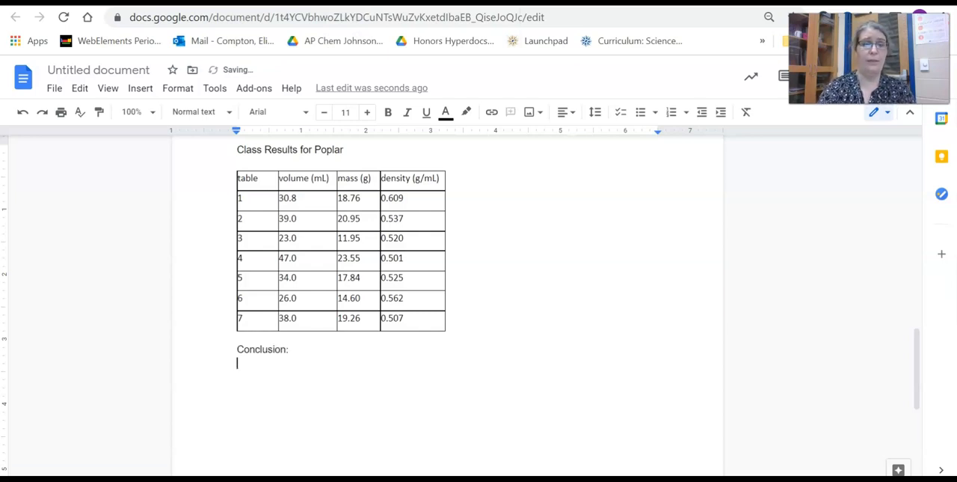
# - Switch to the Excel workbook and insert a markers-only scatter chart of the pine volume and mass data in B2:C10
pyautogui.scroll(6, 455, 324)
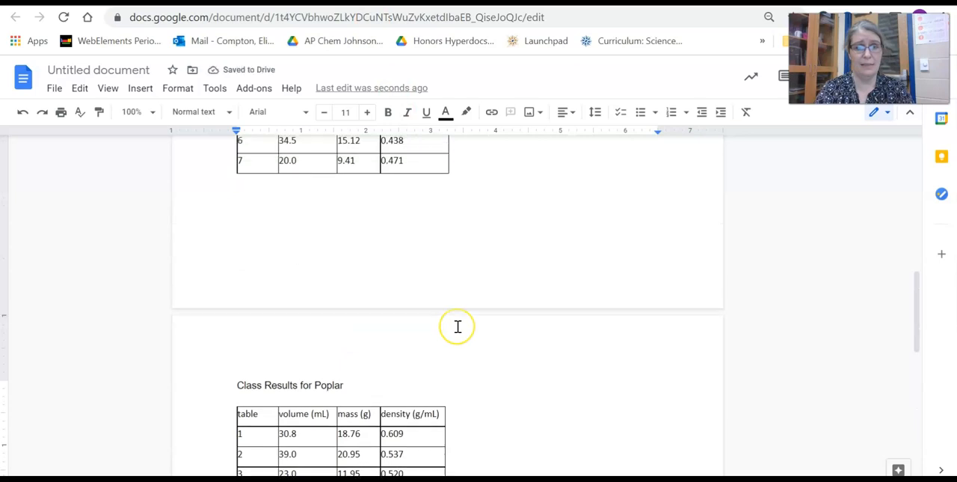
pyautogui.scroll(5, 458, 326)
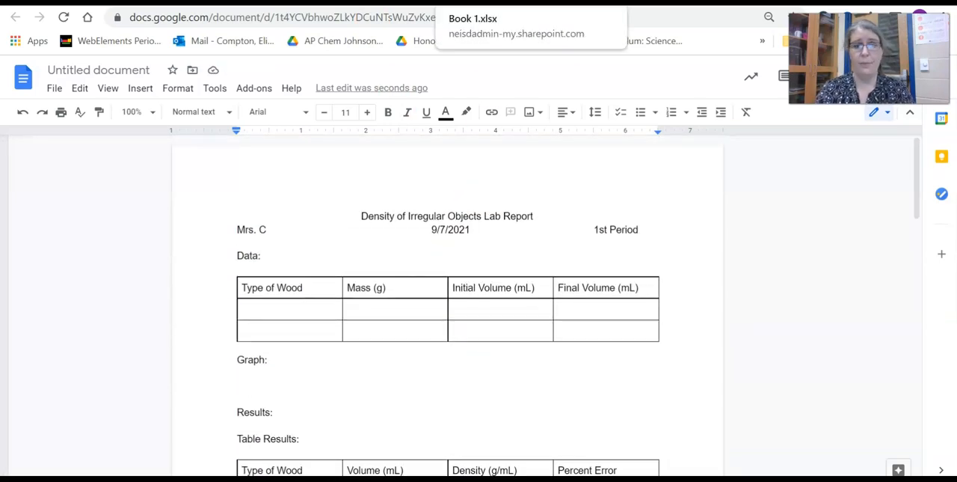
pyautogui.click(487, 3)
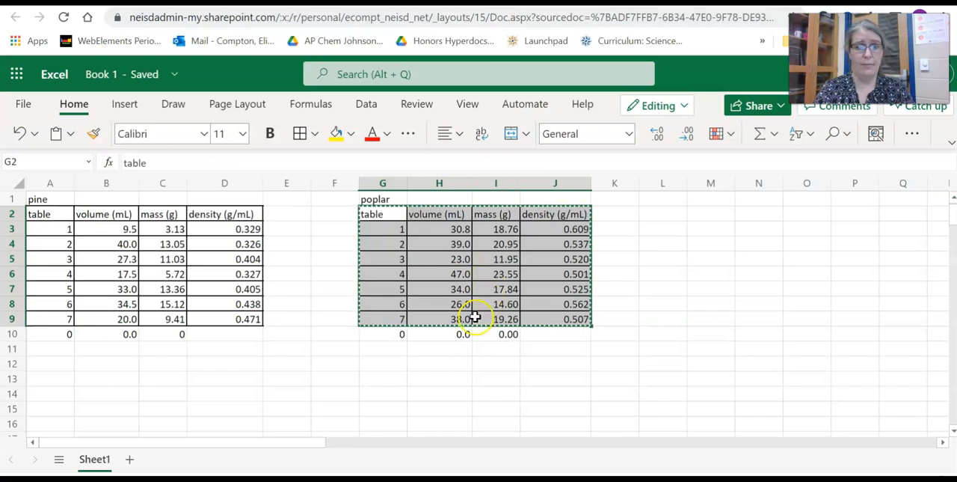
pyautogui.click(377, 366)
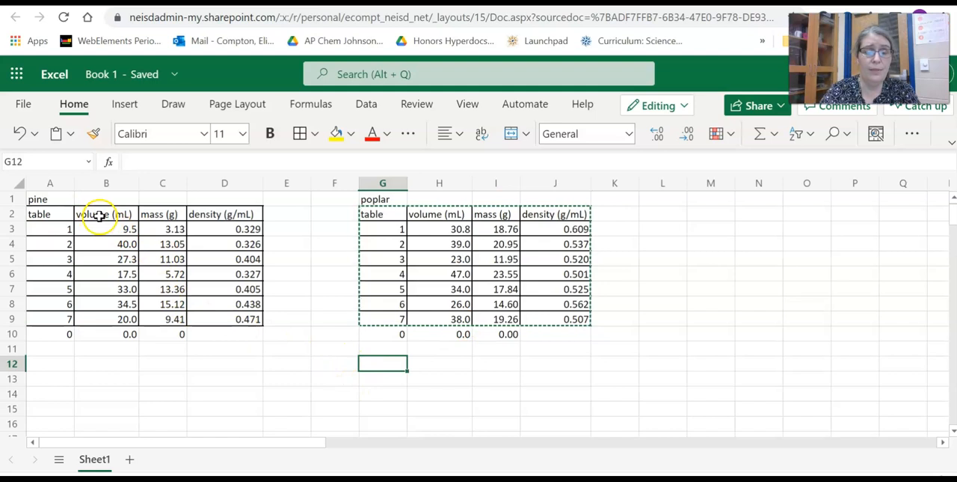
pyautogui.moveTo(99, 215)
pyautogui.mouseDown()
pyautogui.moveTo(135, 219)
pyautogui.moveTo(163, 243)
pyautogui.moveTo(167, 332)
pyautogui.mouseUp()
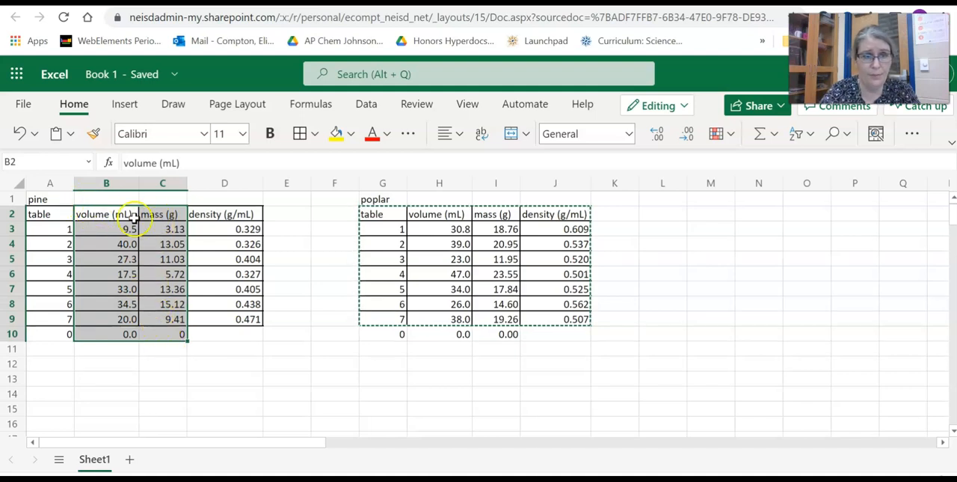
pyautogui.click(125, 105)
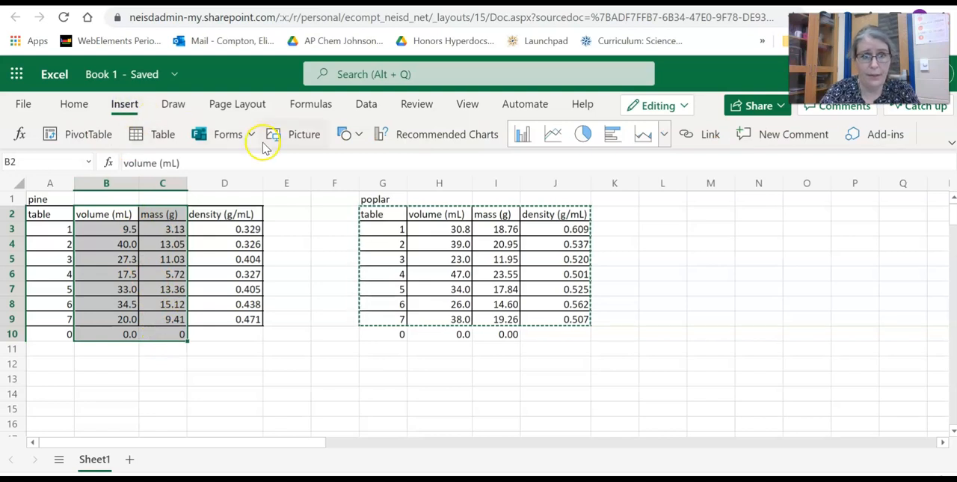
pyautogui.click(664, 138)
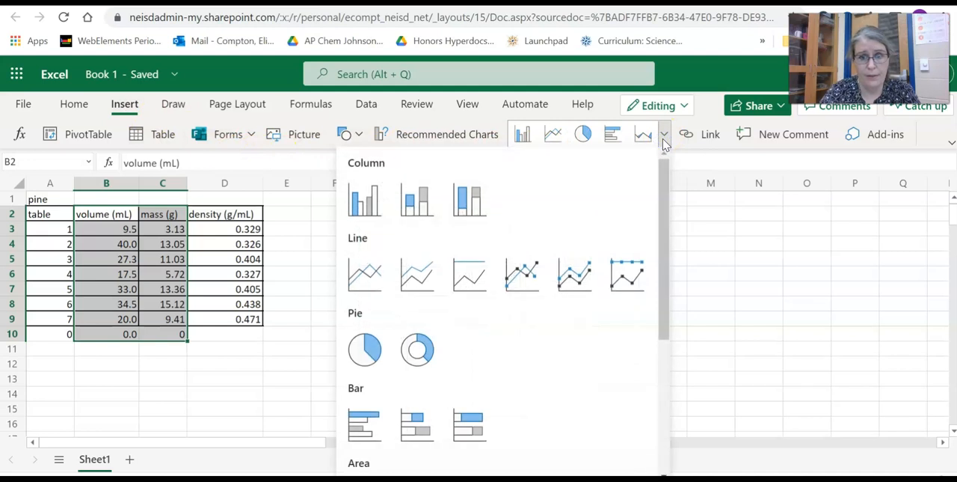
pyautogui.moveTo(670, 214); pyautogui.dragTo(669, 288)
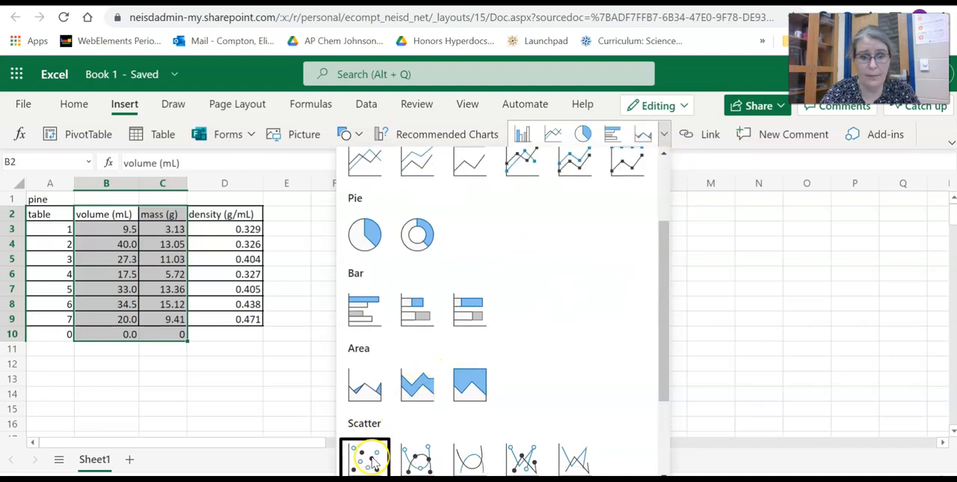
pyautogui.click(370, 458)
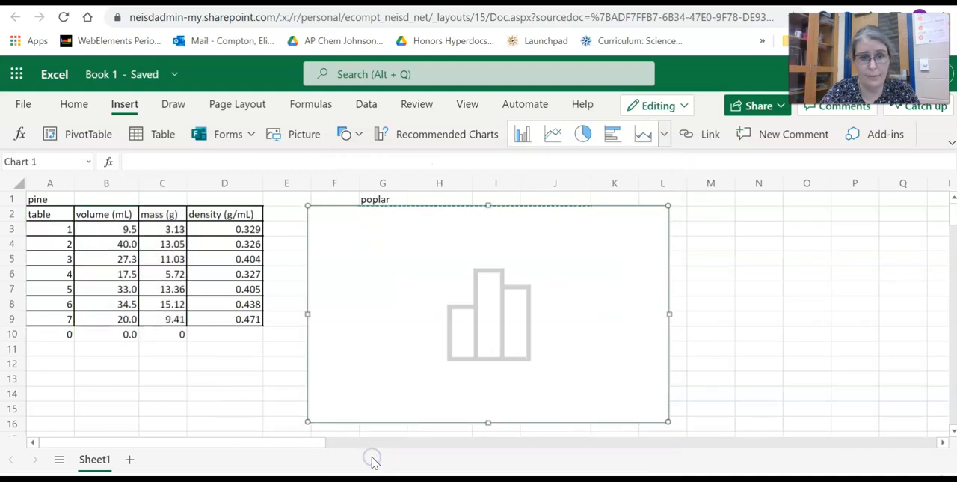
pyautogui.moveTo(598, 219)
pyautogui.mouseDown()
pyautogui.moveTo(543, 297)
pyautogui.moveTo(399, 339)
pyautogui.moveTo(722, 193)
pyautogui.moveTo(851, 192)
pyautogui.moveTo(641, 182)
pyautogui.moveTo(500, 237)
pyautogui.moveTo(547, 199)
pyautogui.moveTo(588, 199)
pyautogui.moveTo(584, 218)
pyautogui.mouseUp()
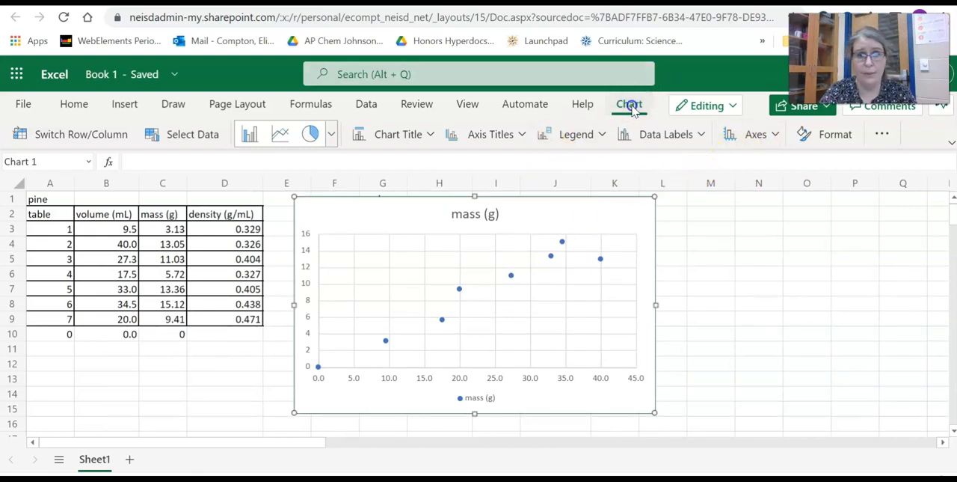
# - Display the title above the pine scatter chart and change its text to "Treated Pine Mass vs Volume"
pyautogui.click(394, 139)
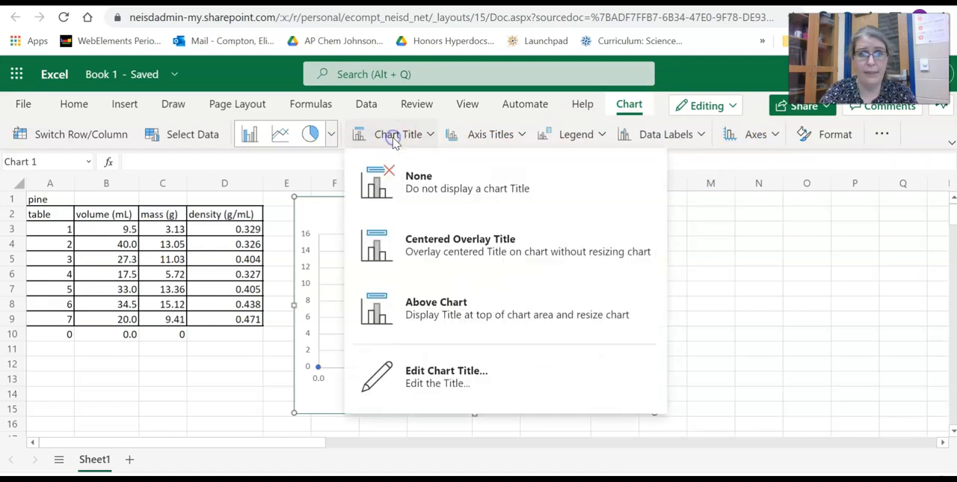
pyautogui.click(447, 308)
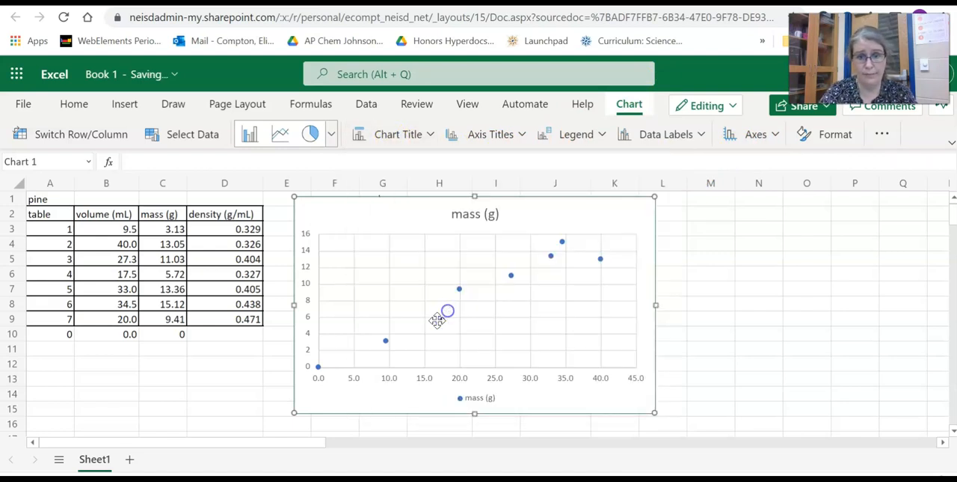
pyautogui.click(378, 136)
pyautogui.click(452, 366)
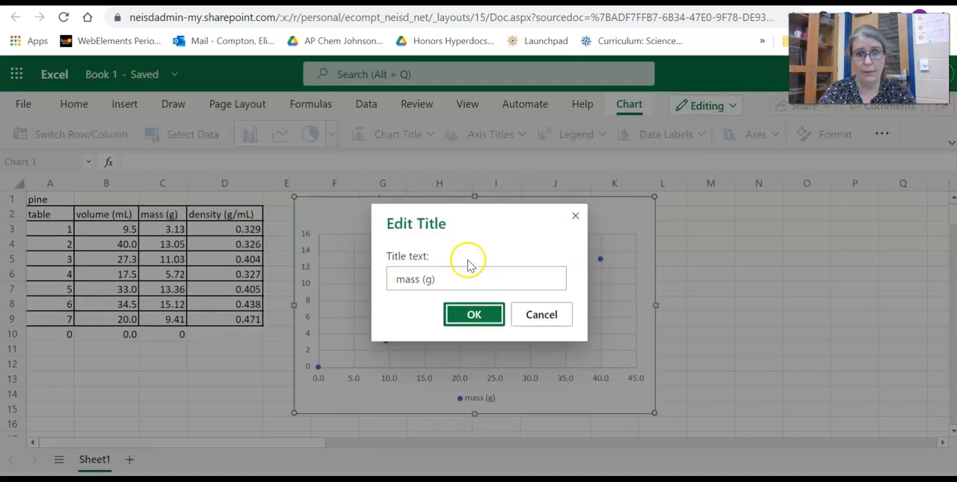
pyautogui.moveTo(433, 278); pyautogui.dragTo(364, 279)
pyautogui.write('Tre')
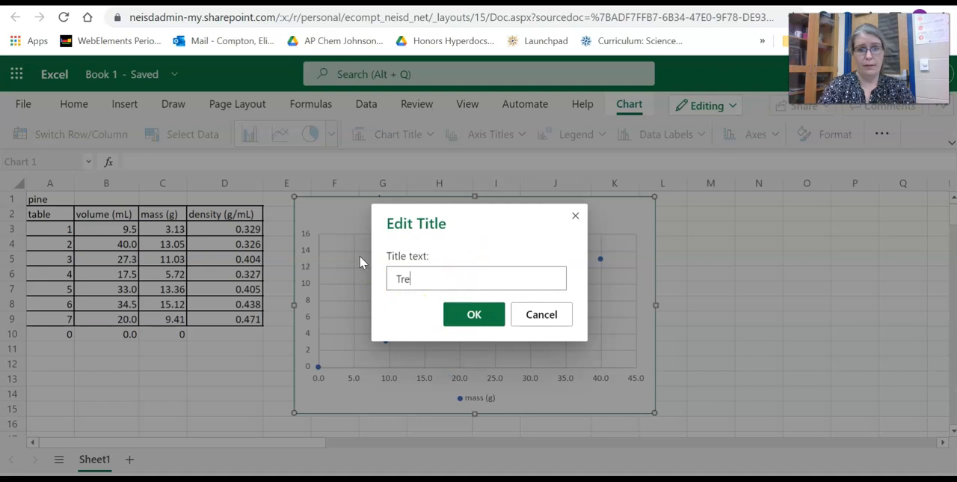
pyautogui.write('ated Pi')
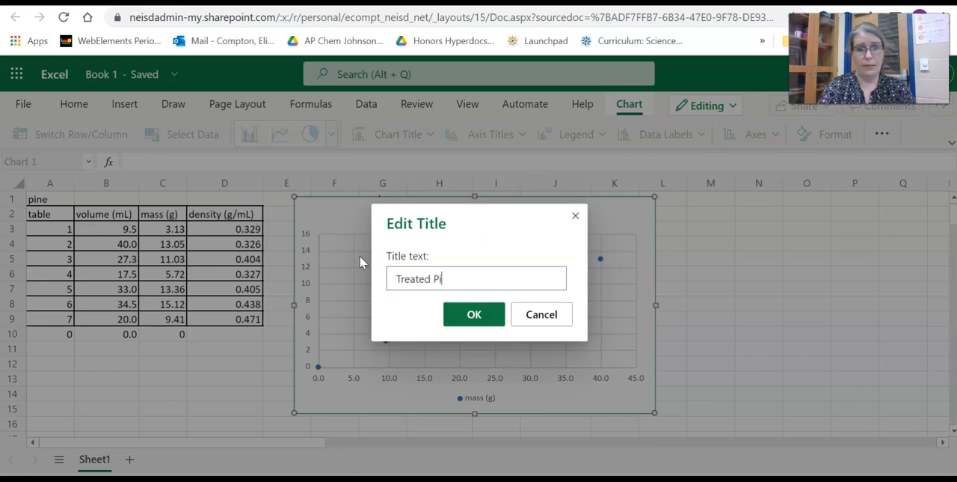
pyautogui.write('ne ')
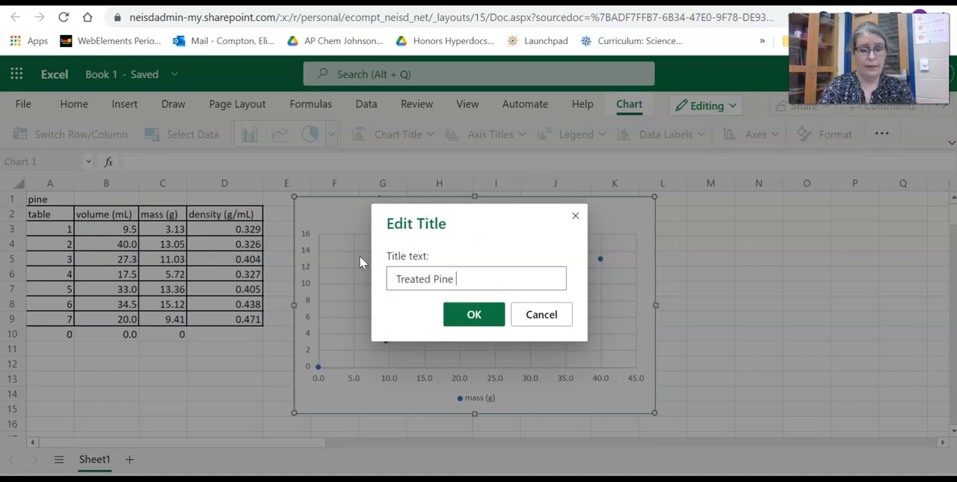
pyautogui.write('Mass Vo')
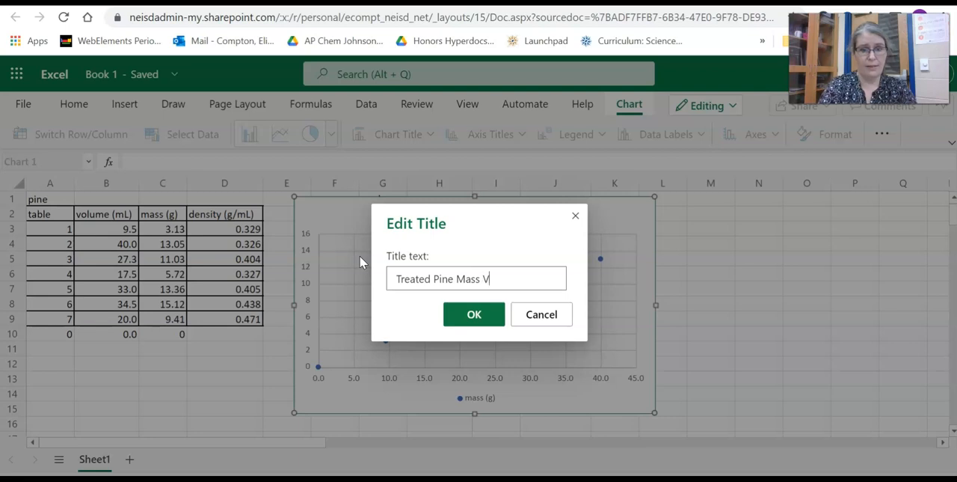
pyautogui.press('BackSpace')
pyautogui.press('BackSpace')
pyautogui.write('vs Volu')
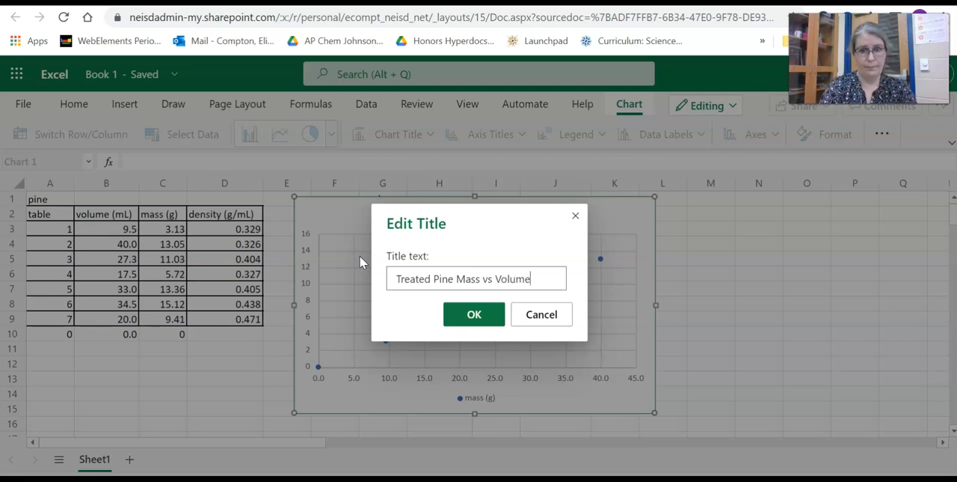
pyautogui.write('me')
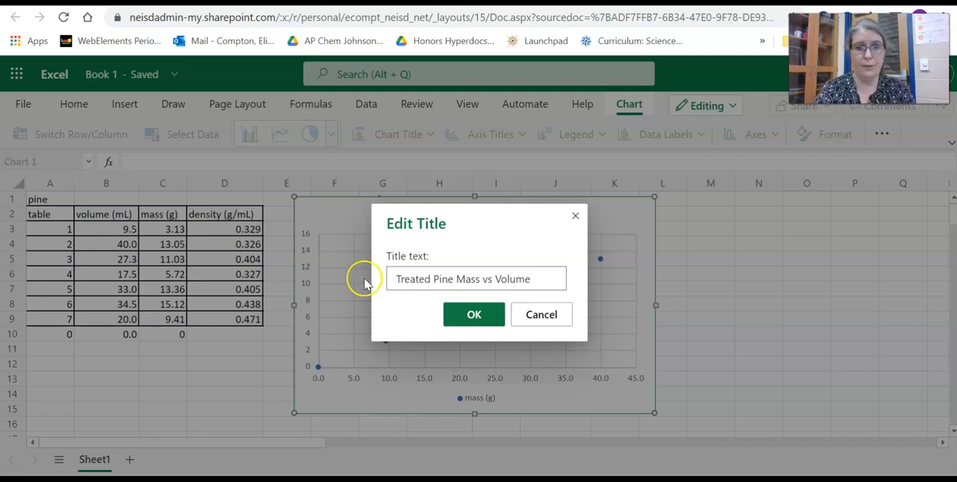
pyautogui.click(471, 314)
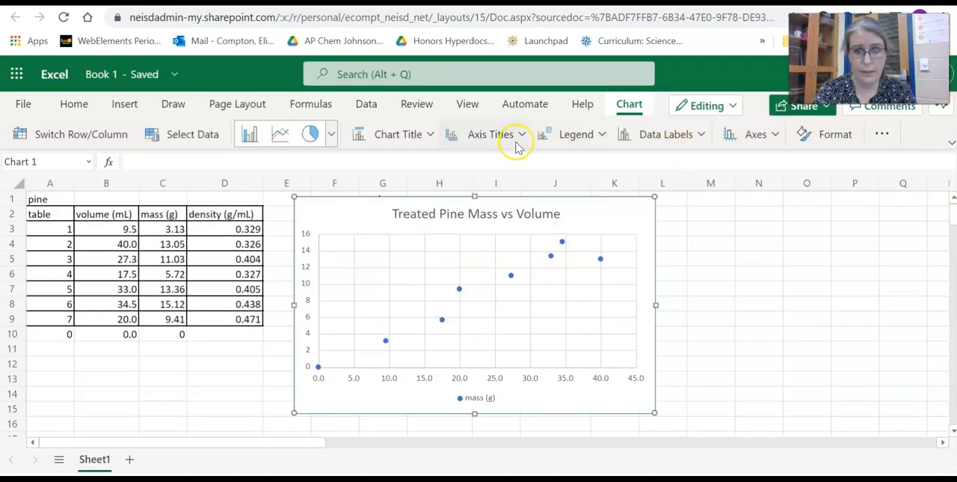
# - Remove the legend from the pine chart and add the horizontal axis title "Volume (mL)"
pyautogui.click(557, 132)
pyautogui.click(588, 180)
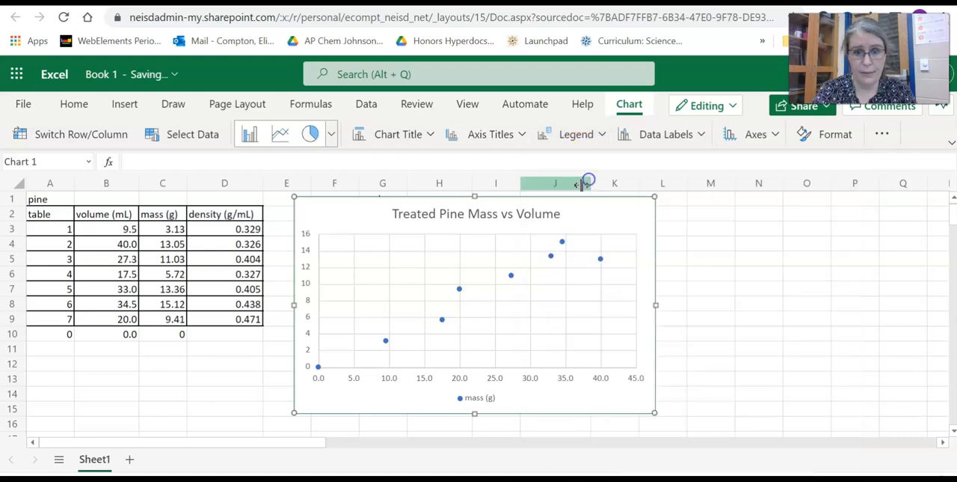
pyautogui.click(472, 135)
pyautogui.moveTo(506, 166)
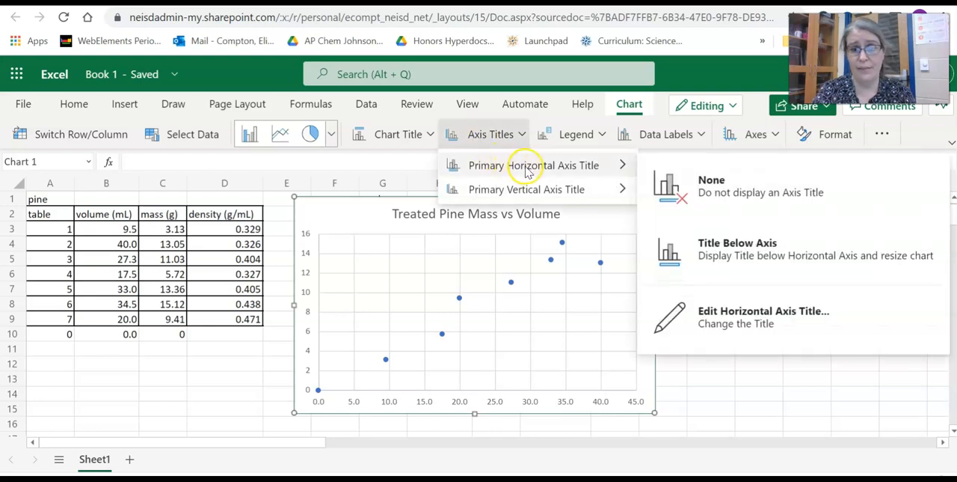
pyautogui.click(746, 314)
pyautogui.click(490, 271)
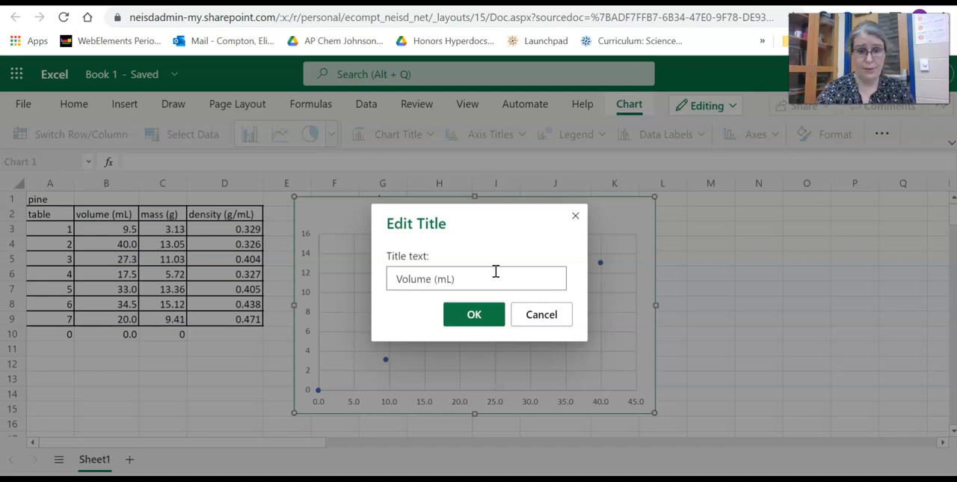
pyautogui.click(467, 314)
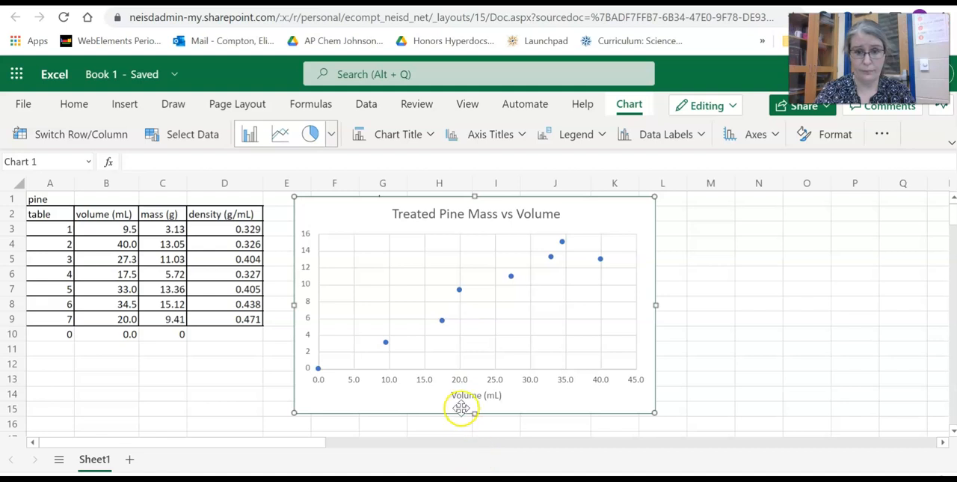
# - Add a rotated vertical axis title reading "Mass (g)" to the pine chart
pyautogui.click(474, 133)
pyautogui.moveTo(555, 194)
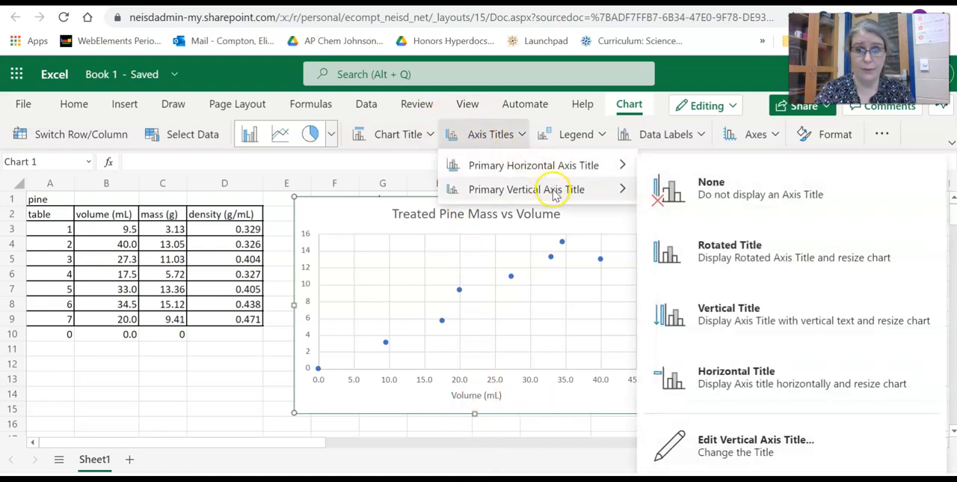
pyautogui.click(762, 262)
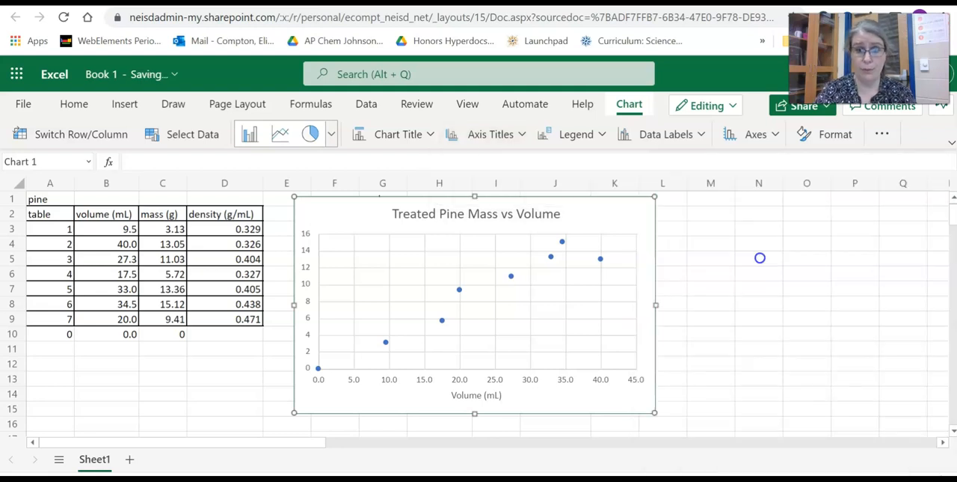
pyautogui.click(457, 275)
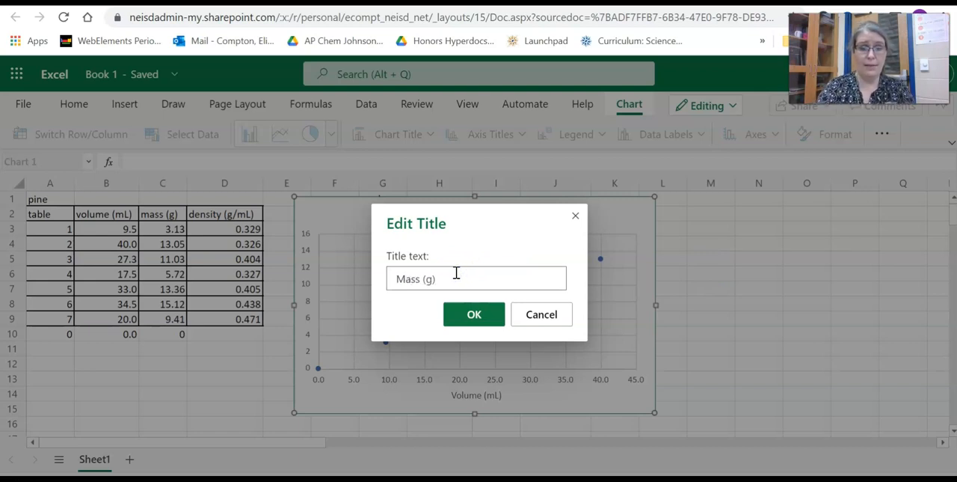
pyautogui.click(467, 314)
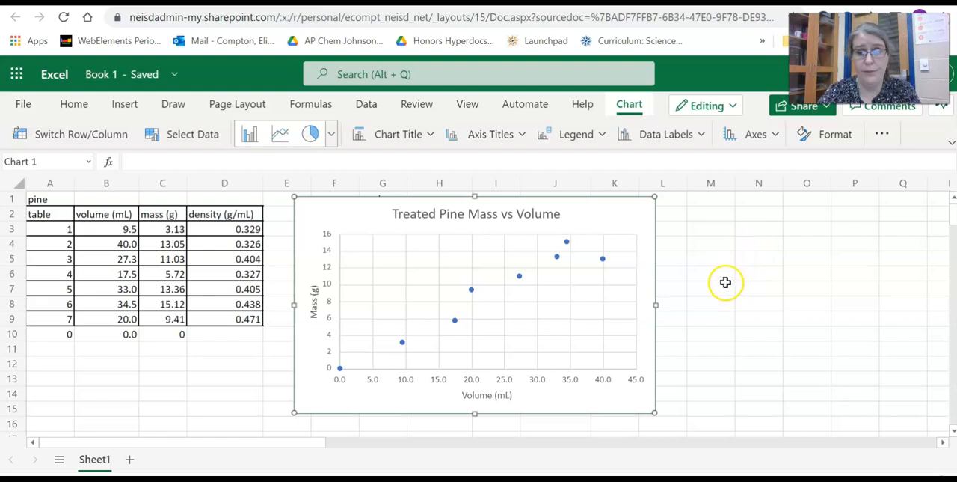
# - Open the chart formatting options and turn on a trendline for the "mass (g)" series
pyautogui.click(819, 142)
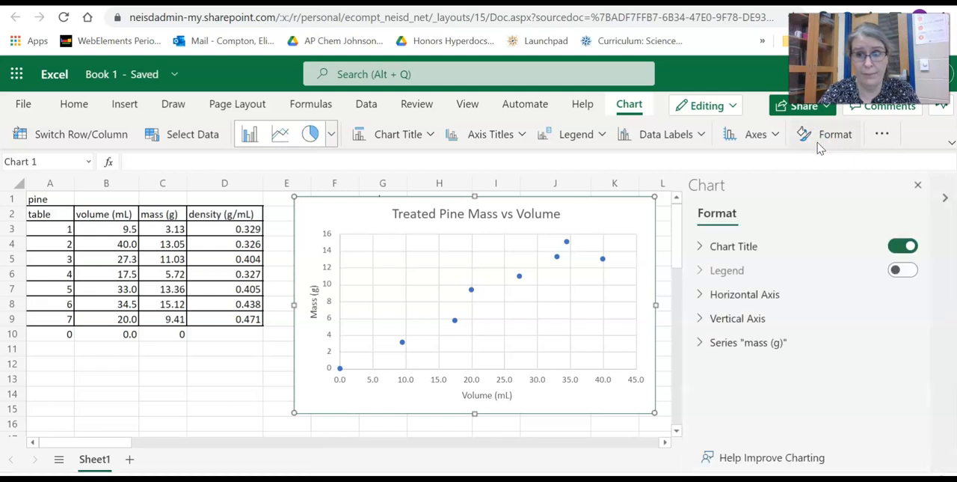
pyautogui.click(700, 344)
pyautogui.scroll(-3, 748, 329)
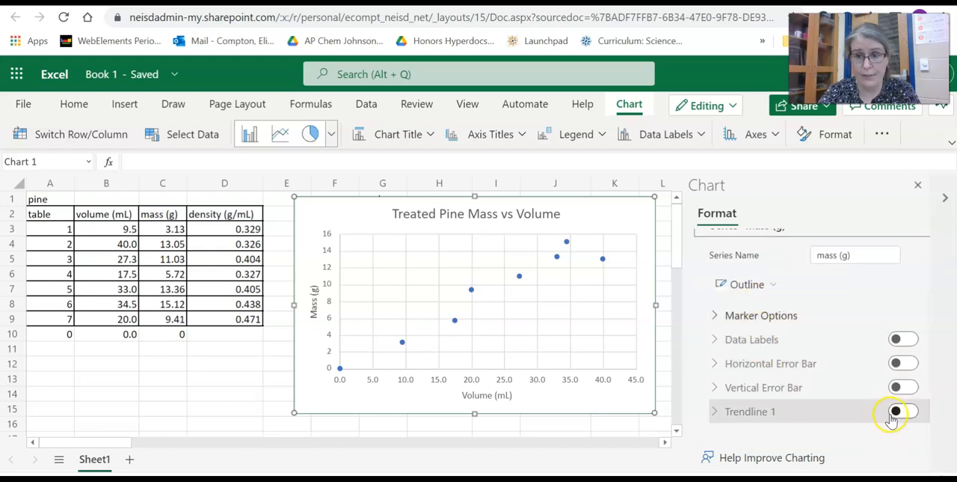
pyautogui.click(895, 412)
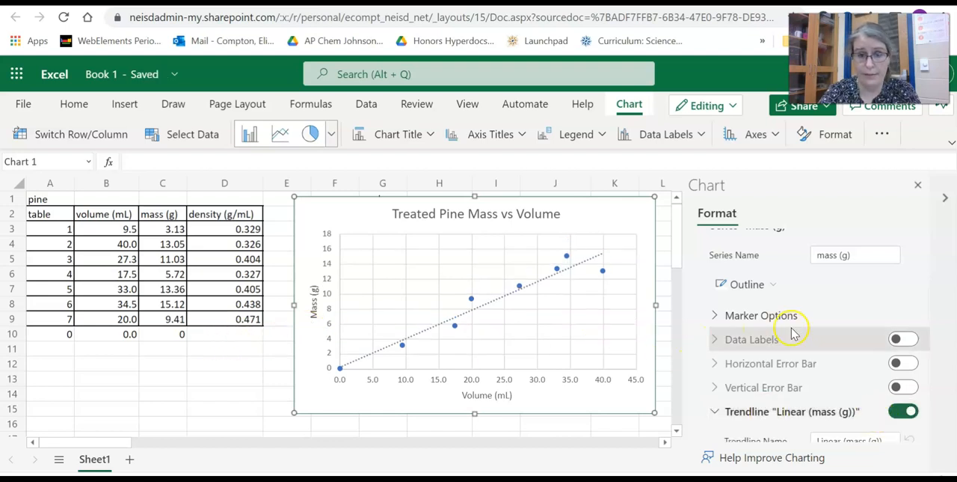
# - Display the linear trendline's equation and R-squared value on the chart, and close the formatting options
pyautogui.scroll(-2, 797, 334)
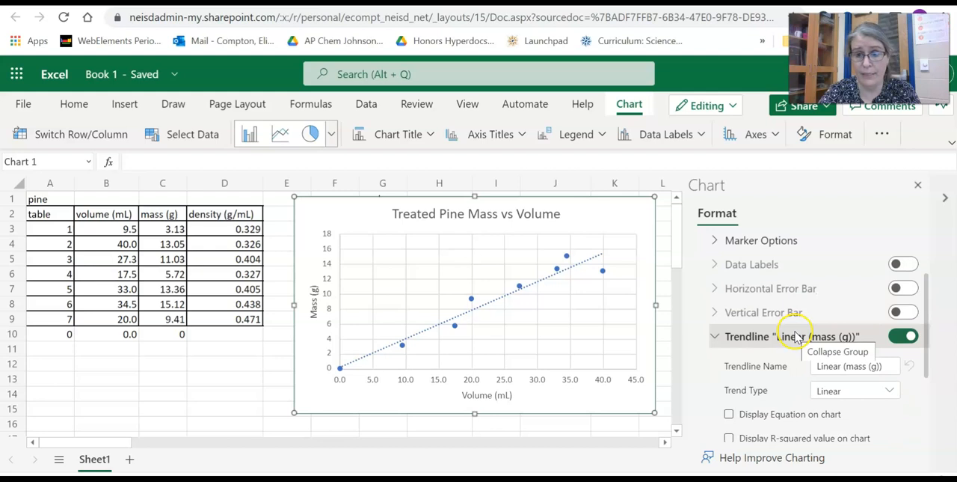
pyautogui.scroll(-2, 792, 340)
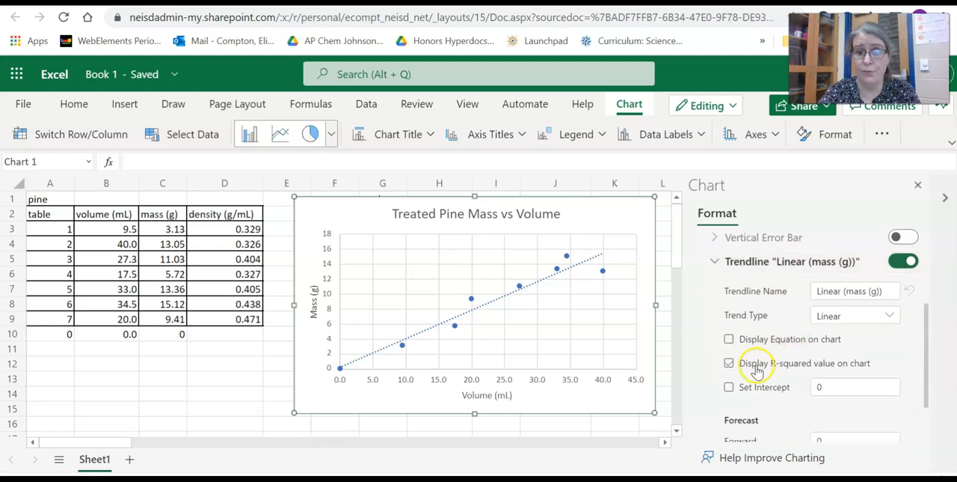
pyautogui.click(729, 341)
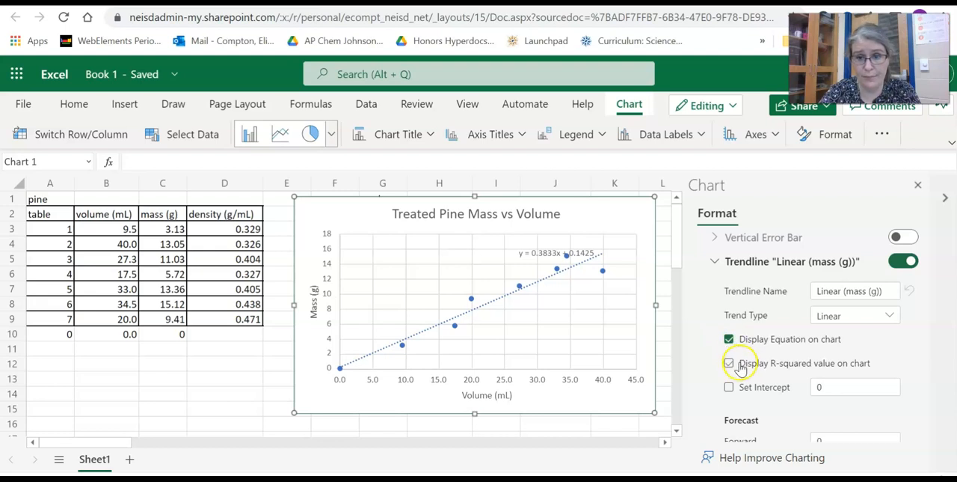
pyautogui.click(730, 367)
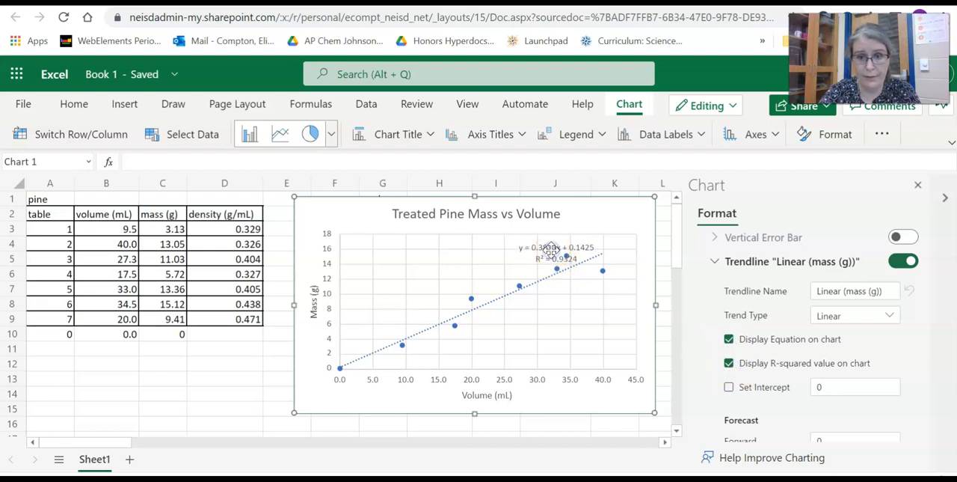
pyautogui.click(918, 184)
pyautogui.click(548, 254)
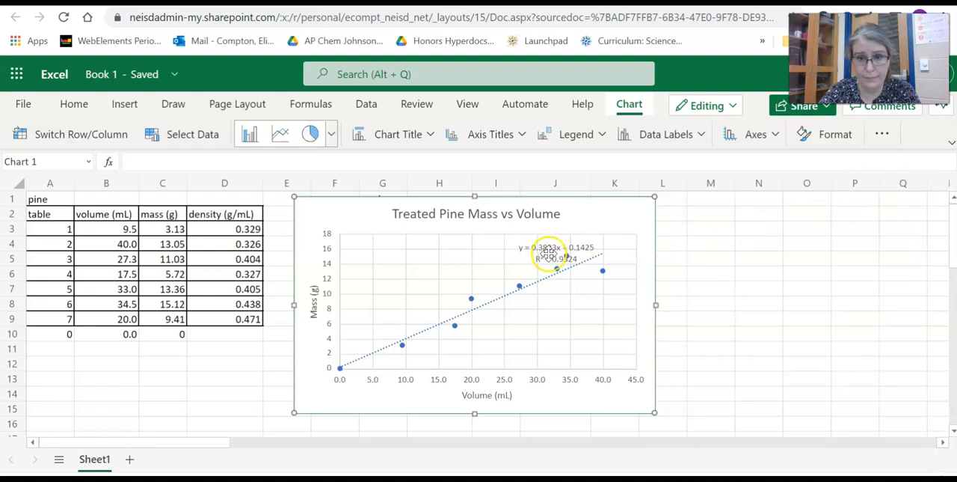
pyautogui.click(665, 235)
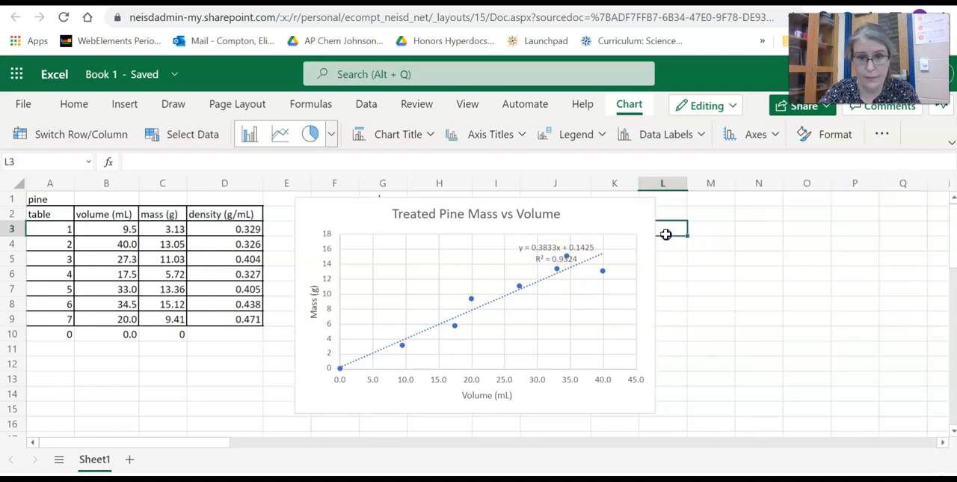
pyautogui.click(537, 252)
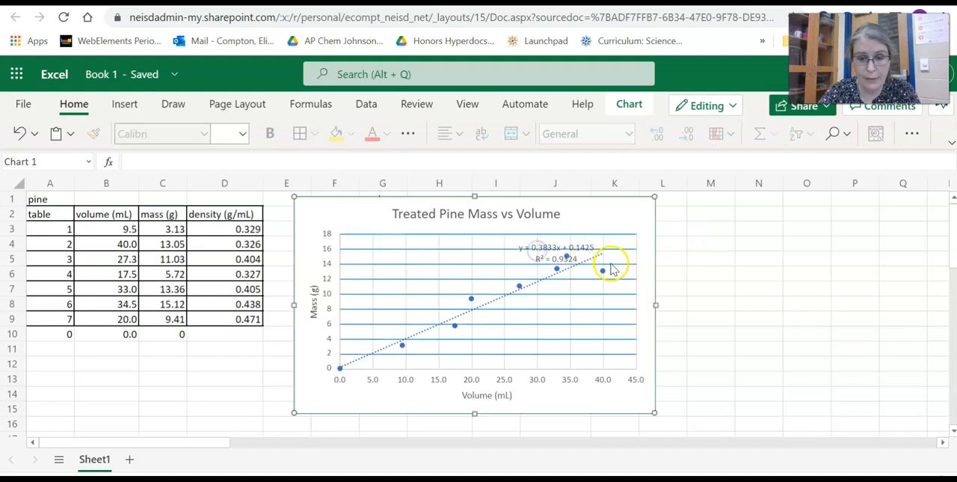
pyautogui.click(566, 260)
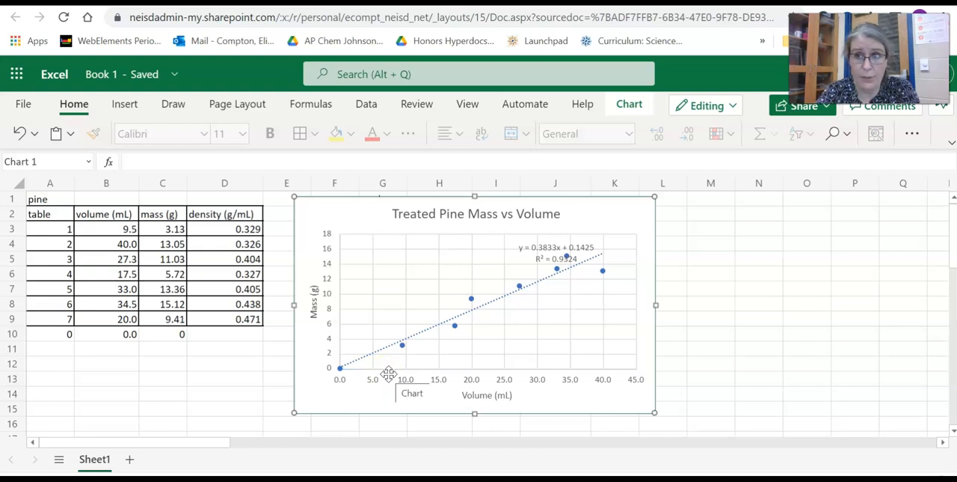
pyautogui.click(420, 246)
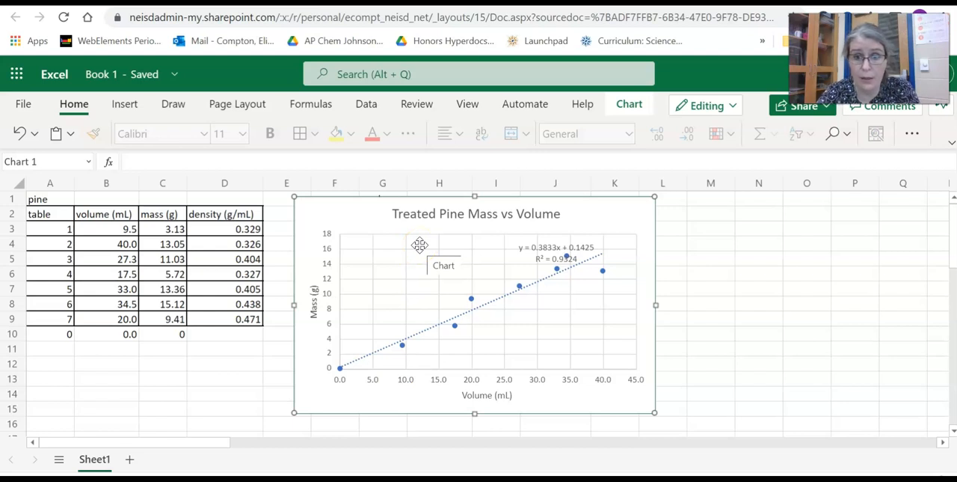
pyautogui.click(563, 275)
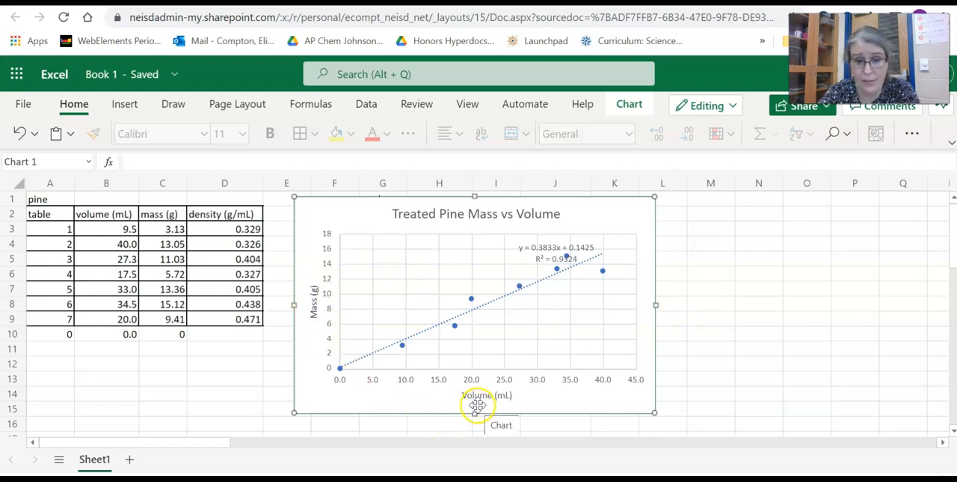
# - Enter the note "g/mL = density!" in cell M5 beside the pine chart
pyautogui.click(700, 260)
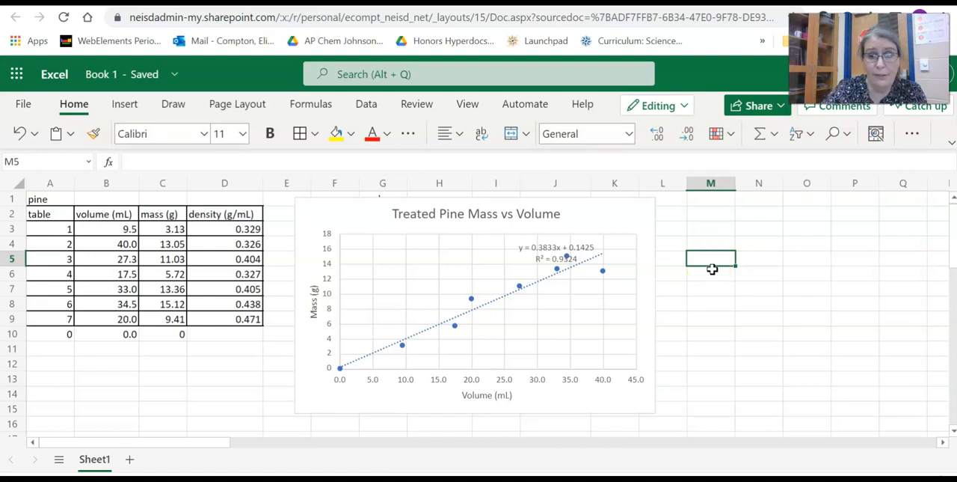
pyautogui.write('g/mL')
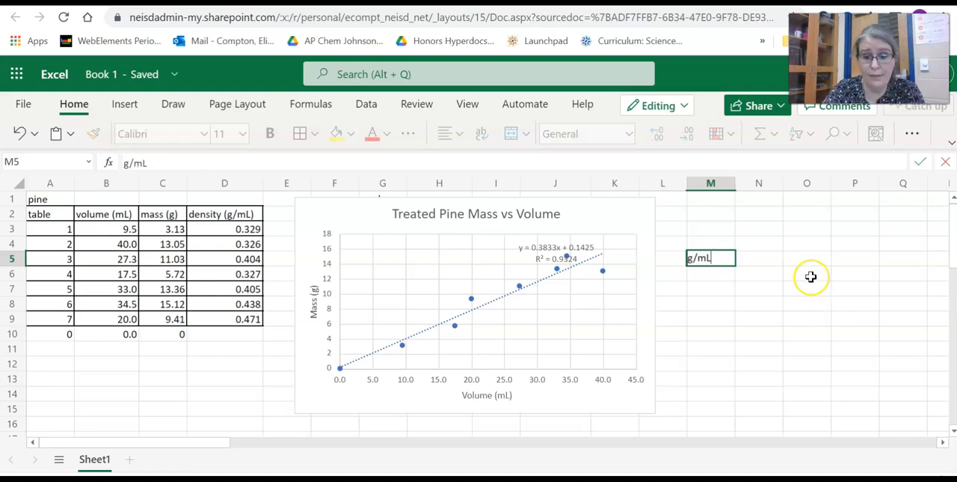
pyautogui.write('= des')
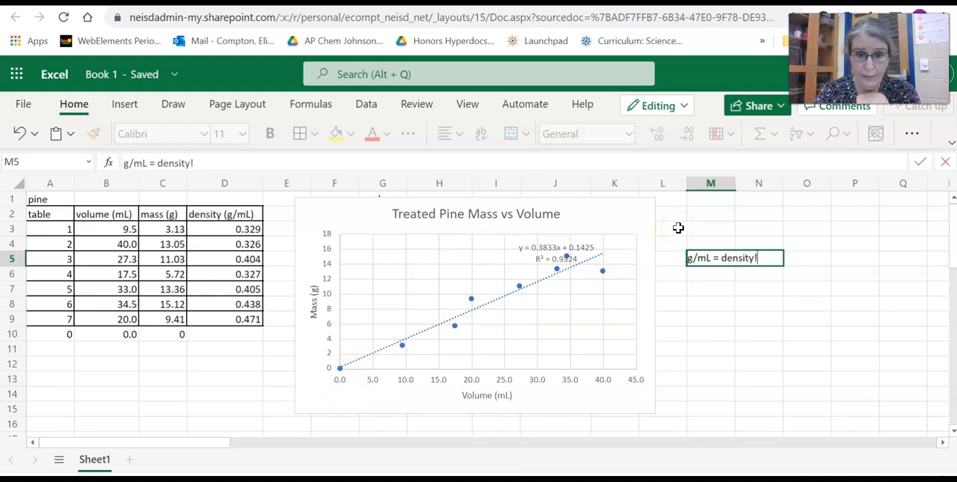
pyautogui.click(551, 300)
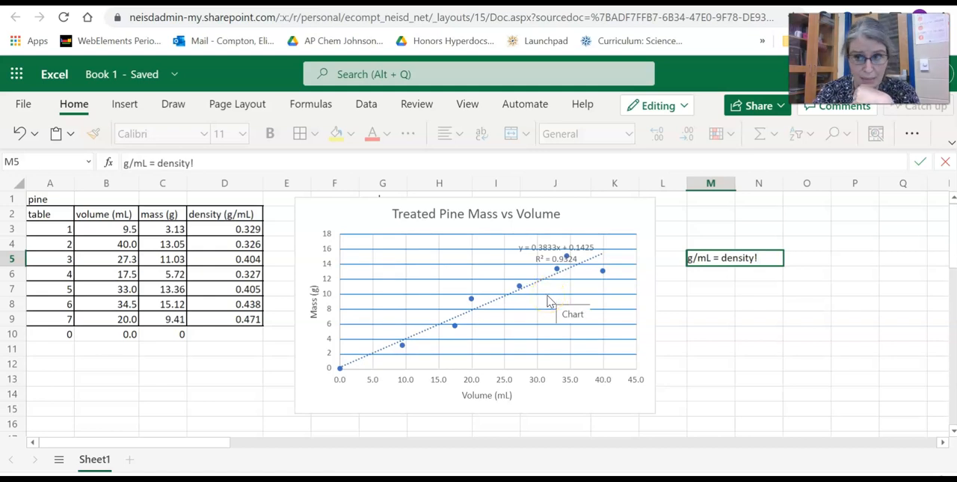
# - Copy the "Treated Pine Mass vs Volume" chart and paste it under the "Graph:" heading of the Google Docs lab report
pyautogui.click(302, 402)
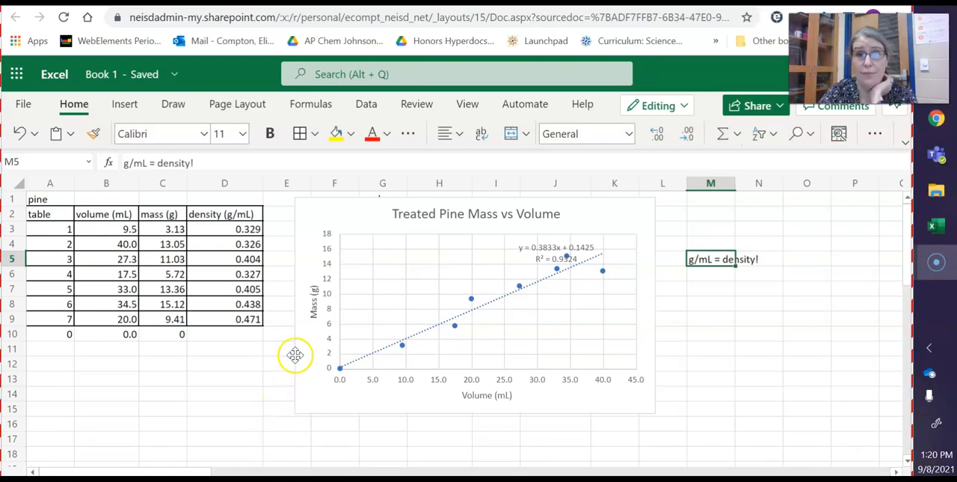
pyautogui.rightClick(355, 217)
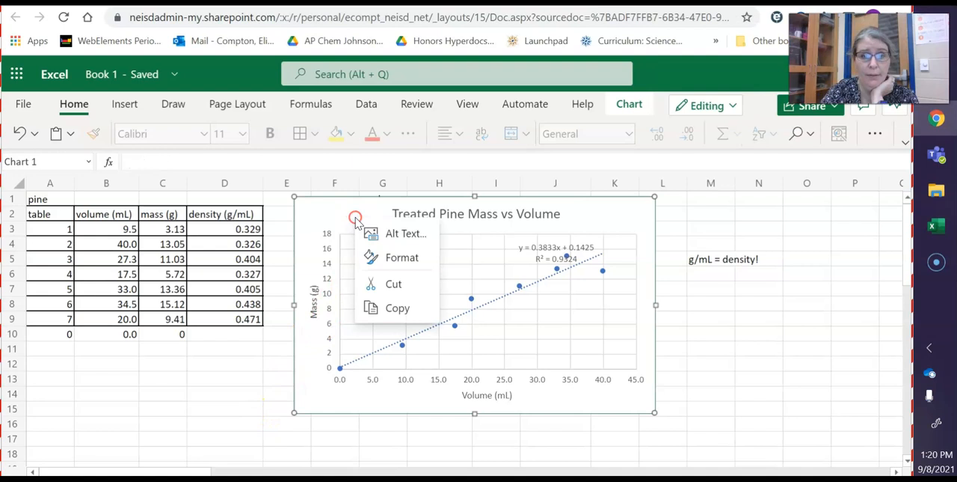
pyautogui.click(383, 312)
pyautogui.click(647, 1)
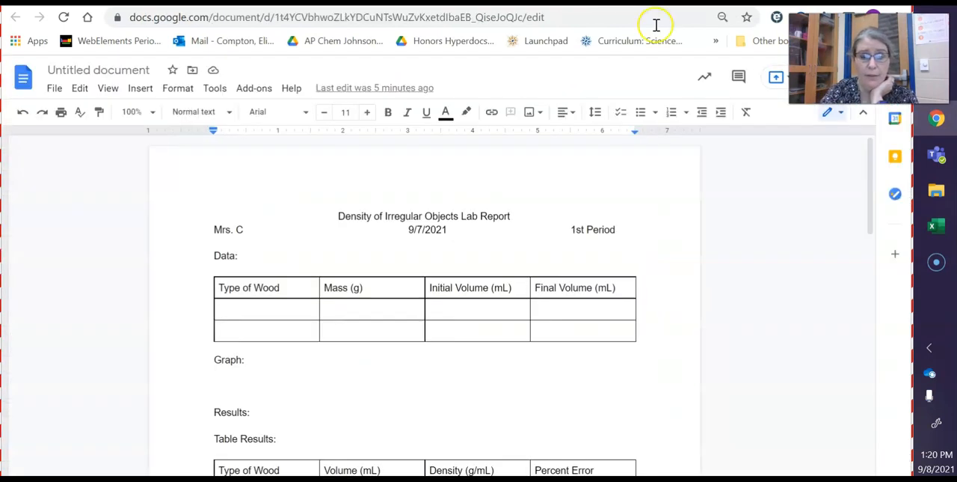
pyautogui.click(241, 383)
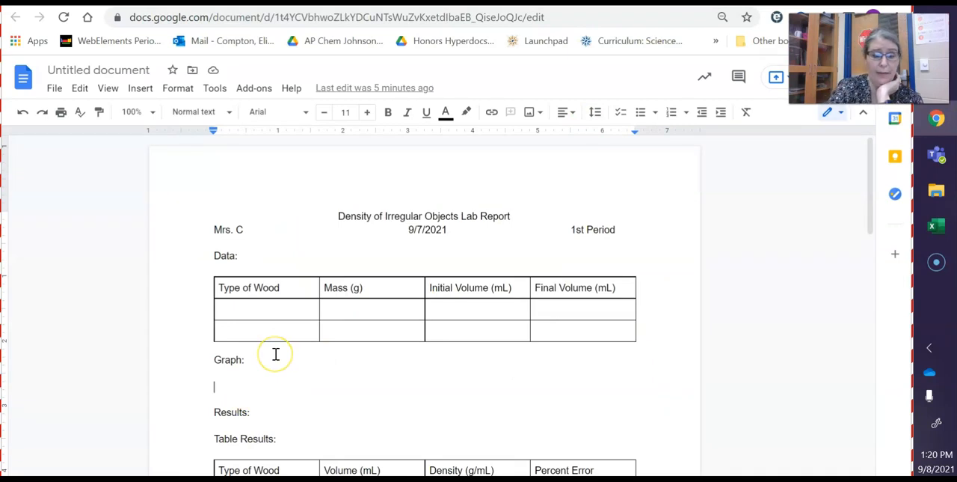
pyautogui.hotkey('ctrl', 'v')
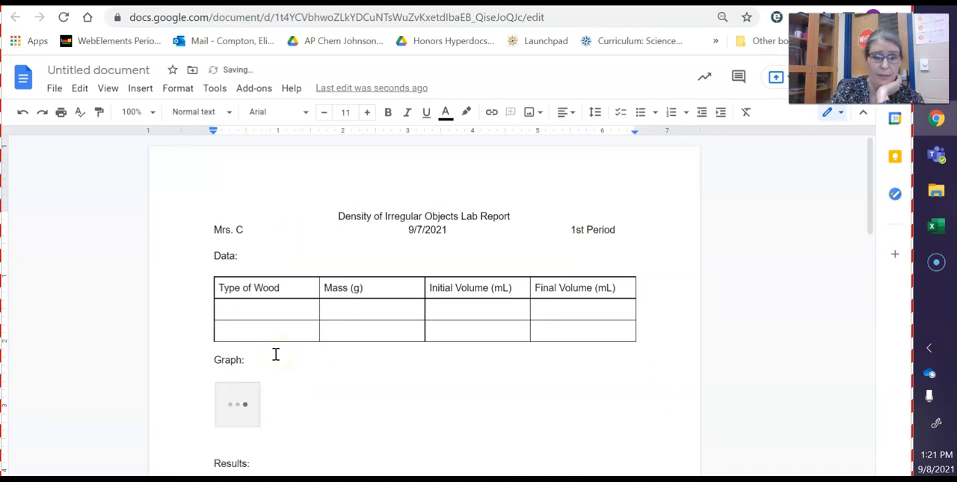
pyautogui.scroll(-3, 394, 404)
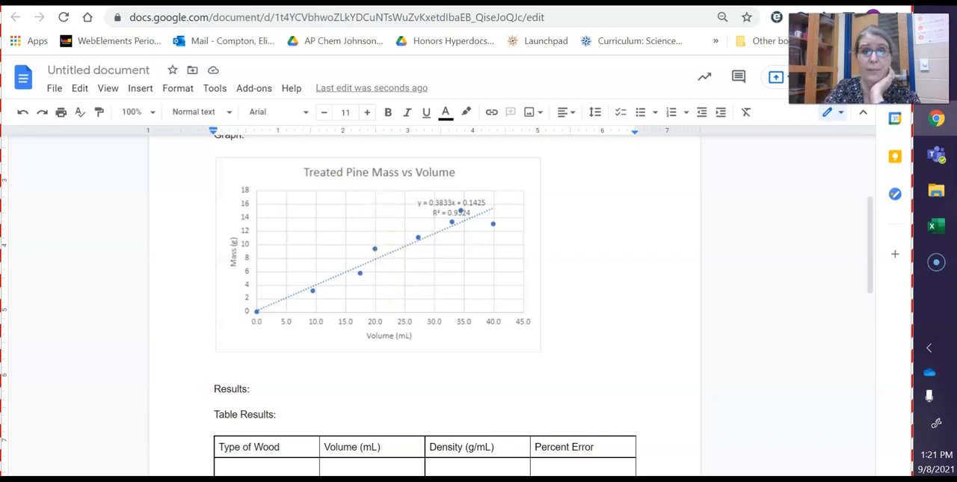
# - Switch back to the Excel workbook and move the pine chart clear of the poplar table, into the empty columns beside it
pyautogui.click(458, 3)
pyautogui.moveTo(591, 209)
pyautogui.mouseDown()
pyautogui.moveTo(684, 218)
pyautogui.moveTo(897, 203)
pyautogui.moveTo(571, 209)
pyautogui.moveTo(607, 216)
pyautogui.mouseUp()
# - Insert a scatter chart of the poplar volume and mass data in H2:I10 and place it below the poplar table
pyautogui.moveTo(101, 212); pyautogui.dragTo(181, 336)
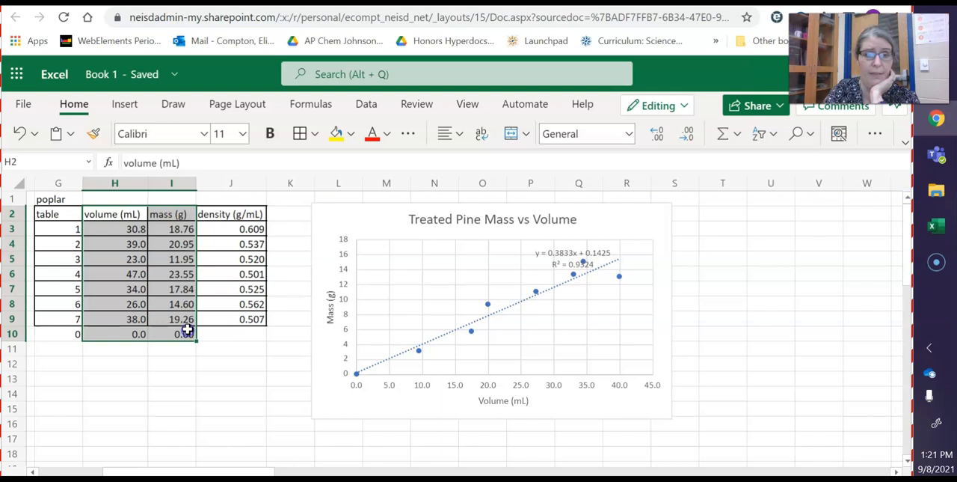
pyautogui.click(124, 104)
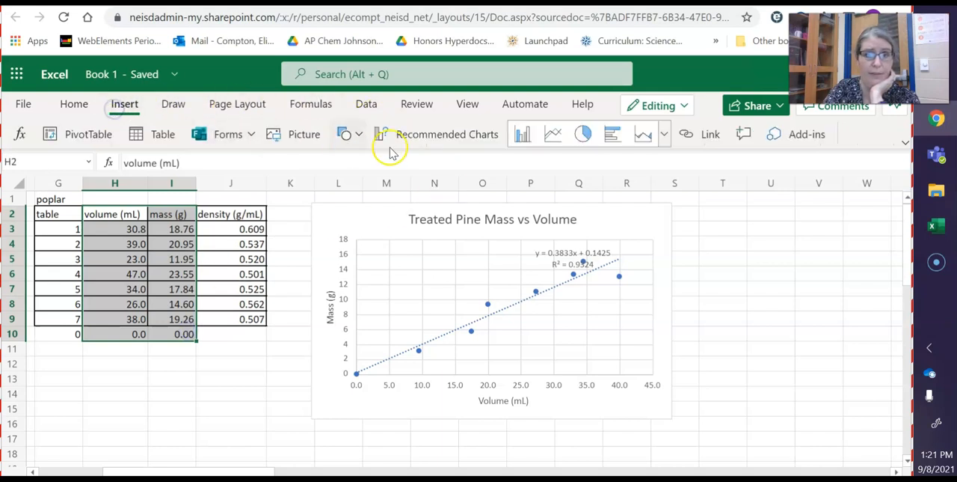
pyautogui.click(664, 134)
pyautogui.scroll(-3, 448, 359)
pyautogui.click(383, 424)
pyautogui.moveTo(560, 235); pyautogui.dragTo(205, 361)
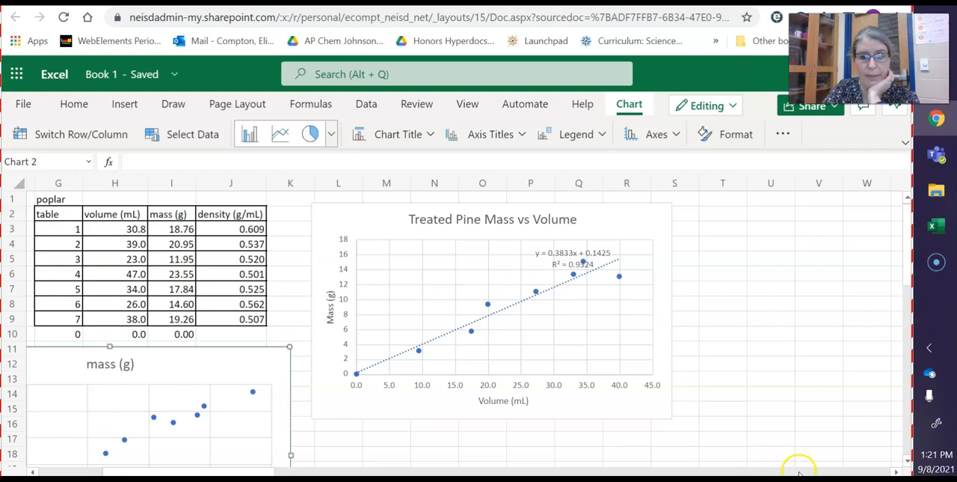
# - Change the poplar chart's title to "Poplar mass vs volume"
pyautogui.click(851, 468)
pyautogui.moveTo(321, 469); pyautogui.dragTo(104, 469)
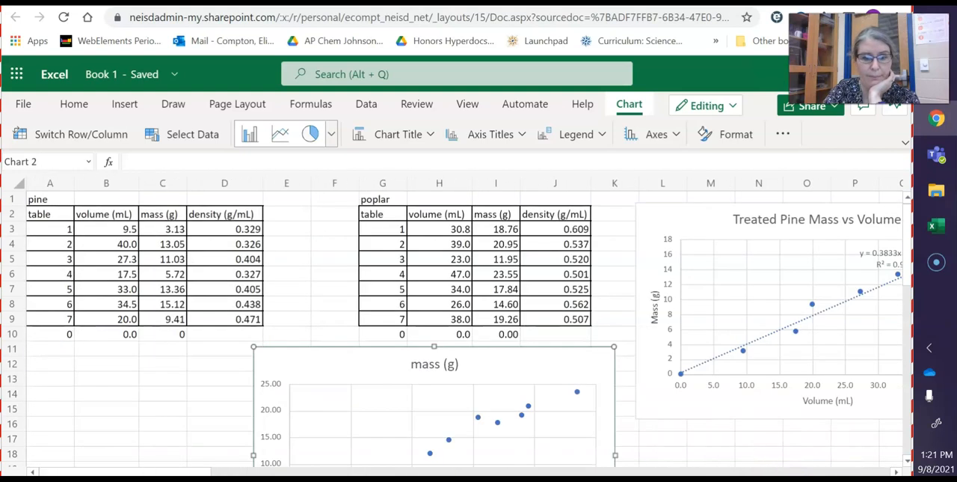
pyautogui.scroll(-3, 441, 353)
pyautogui.click(501, 218)
pyautogui.click(394, 137)
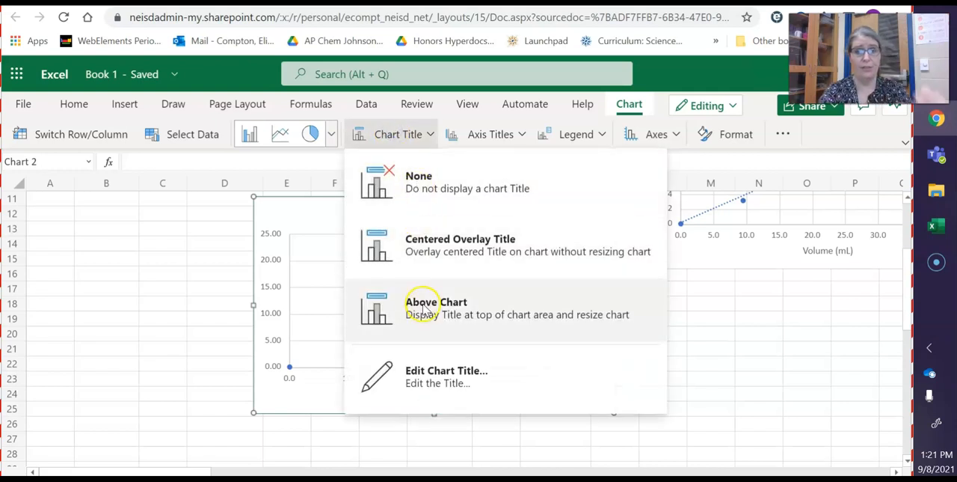
pyautogui.click(437, 375)
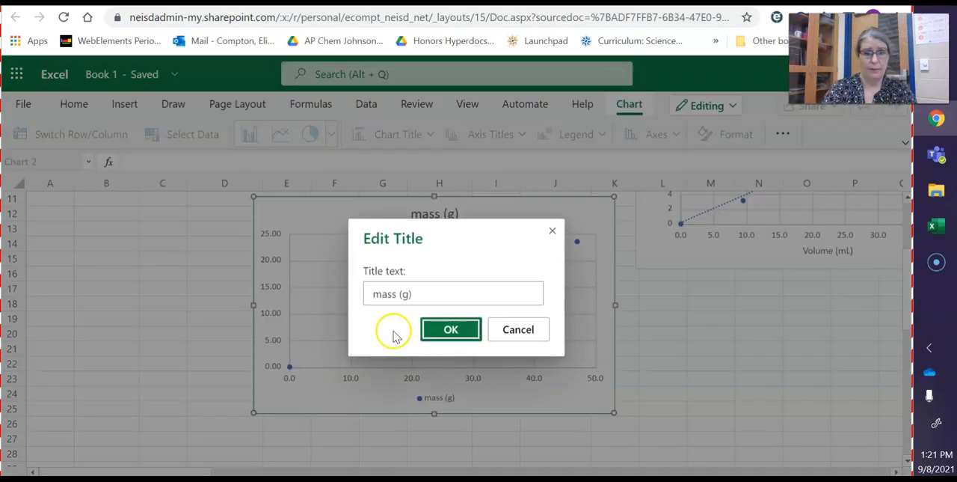
pyautogui.moveTo(426, 293); pyautogui.dragTo(287, 292)
pyautogui.write('Po')
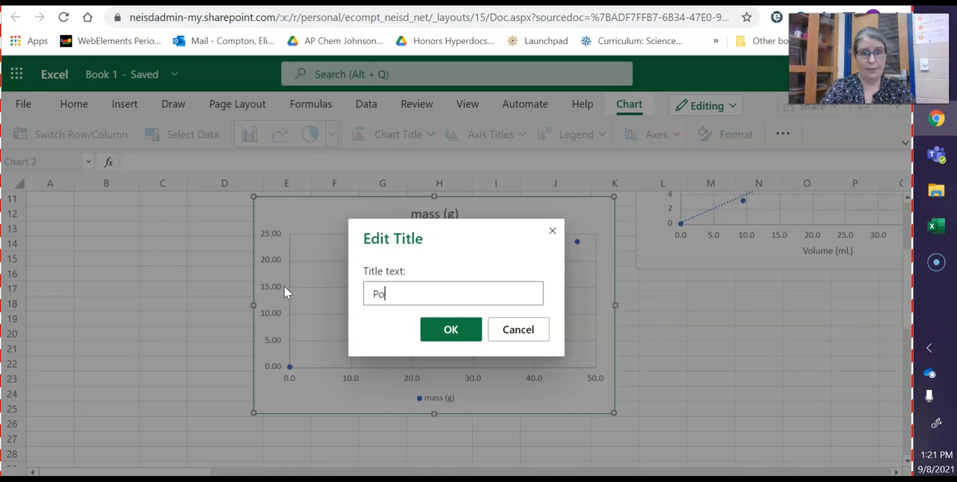
pyautogui.write('plar ')
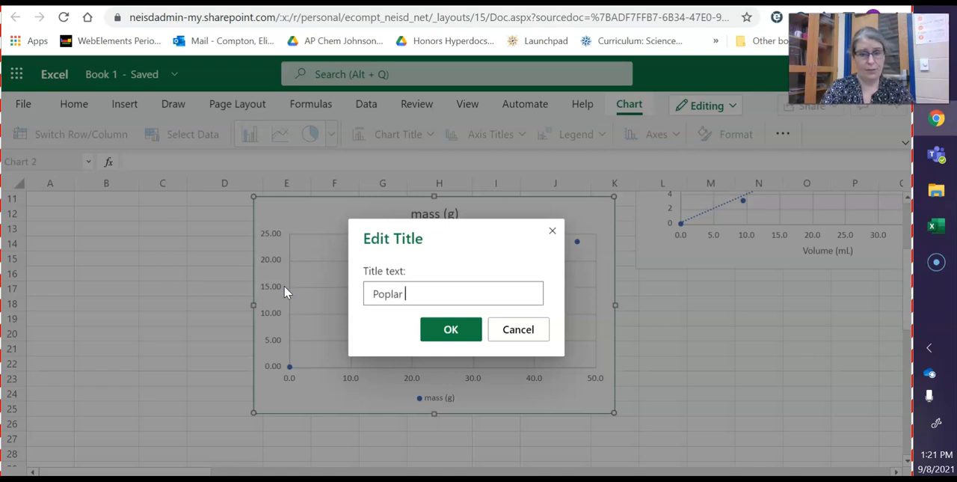
pyautogui.write('mass vs volume')
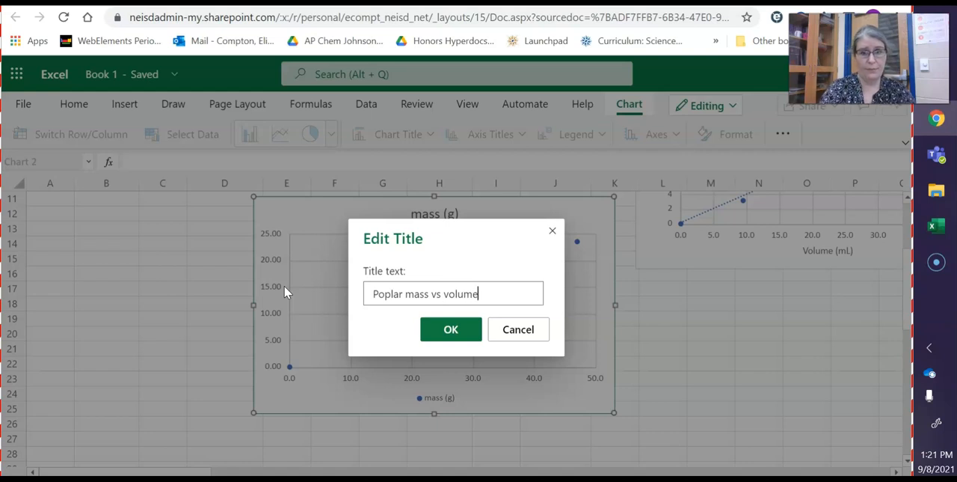
pyautogui.click(451, 329)
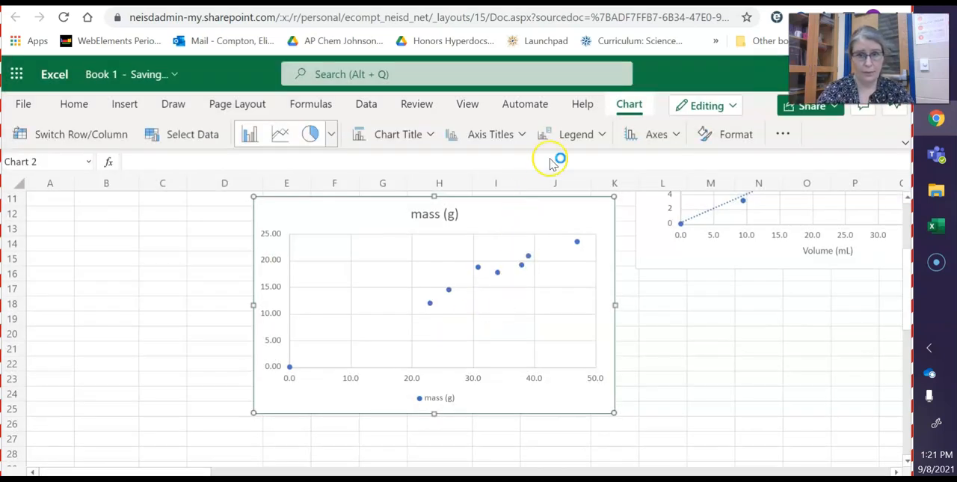